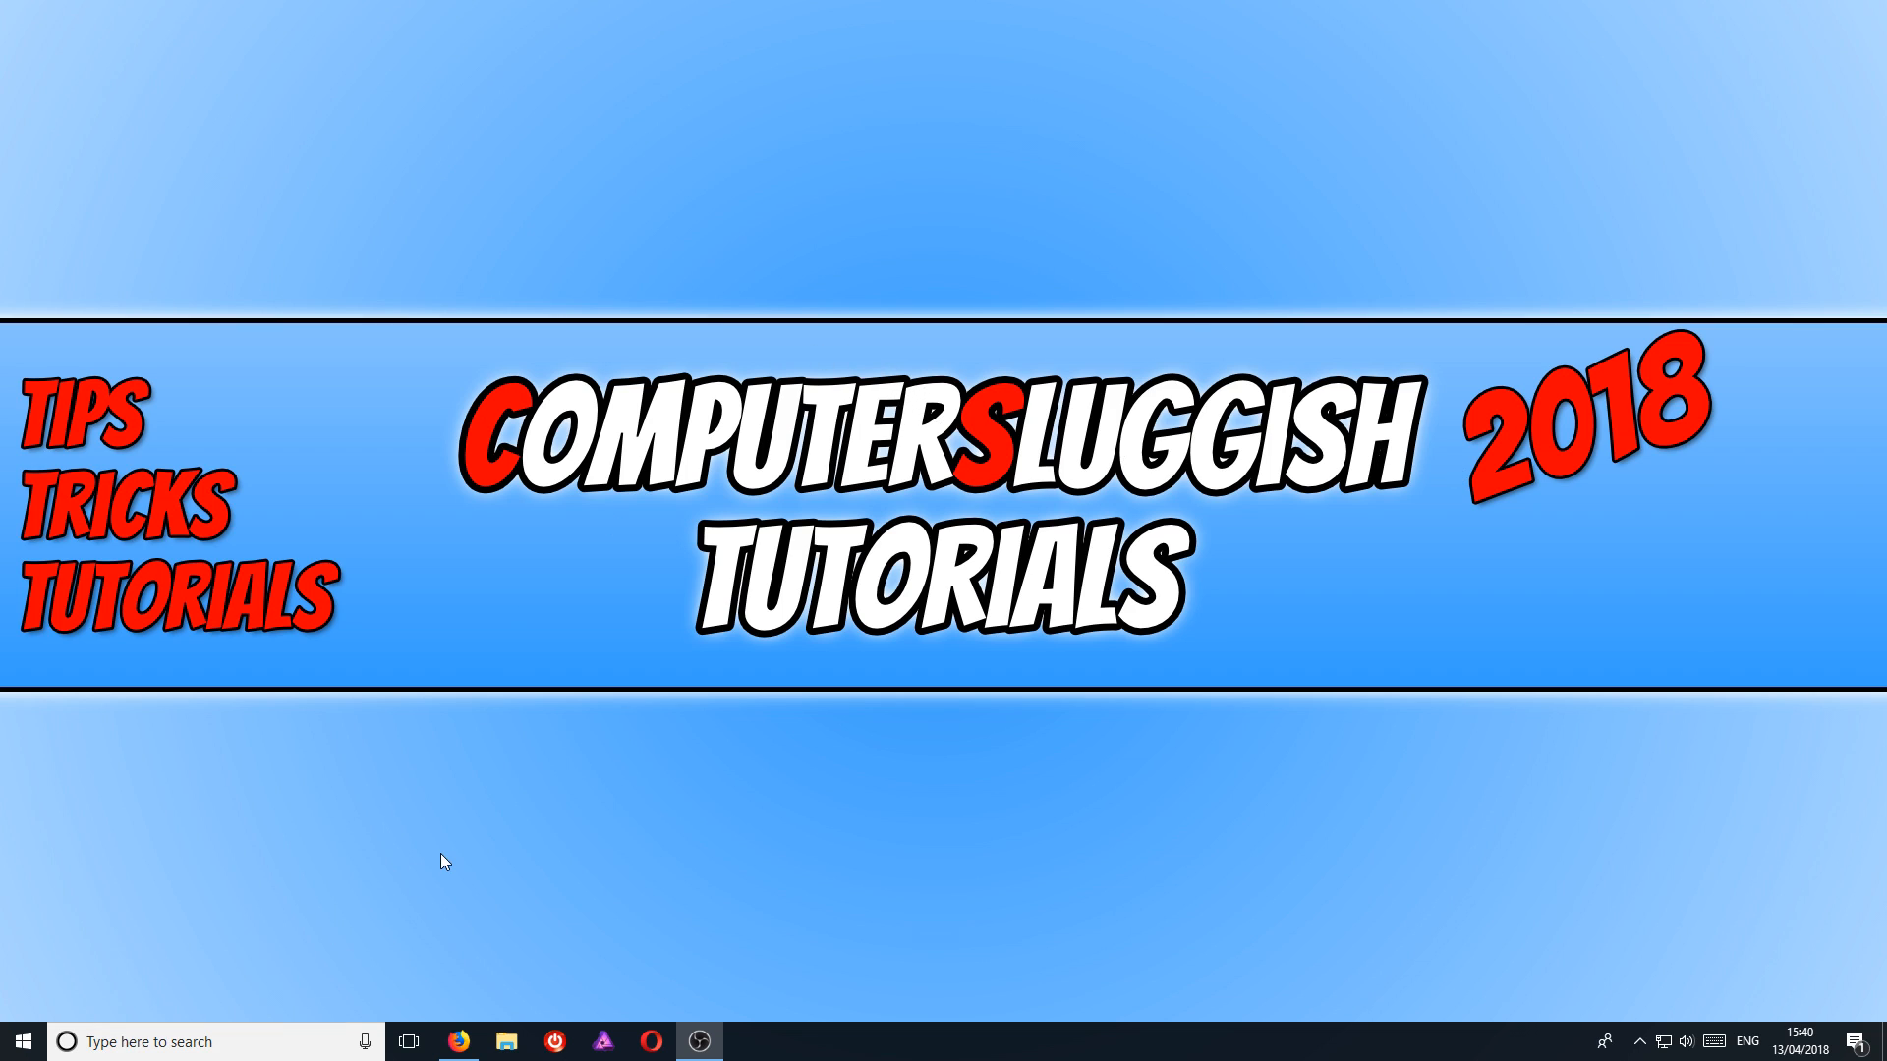
Run Check for updates from Windows Update and confirm the device is up to date.
left_click(221, 1041)
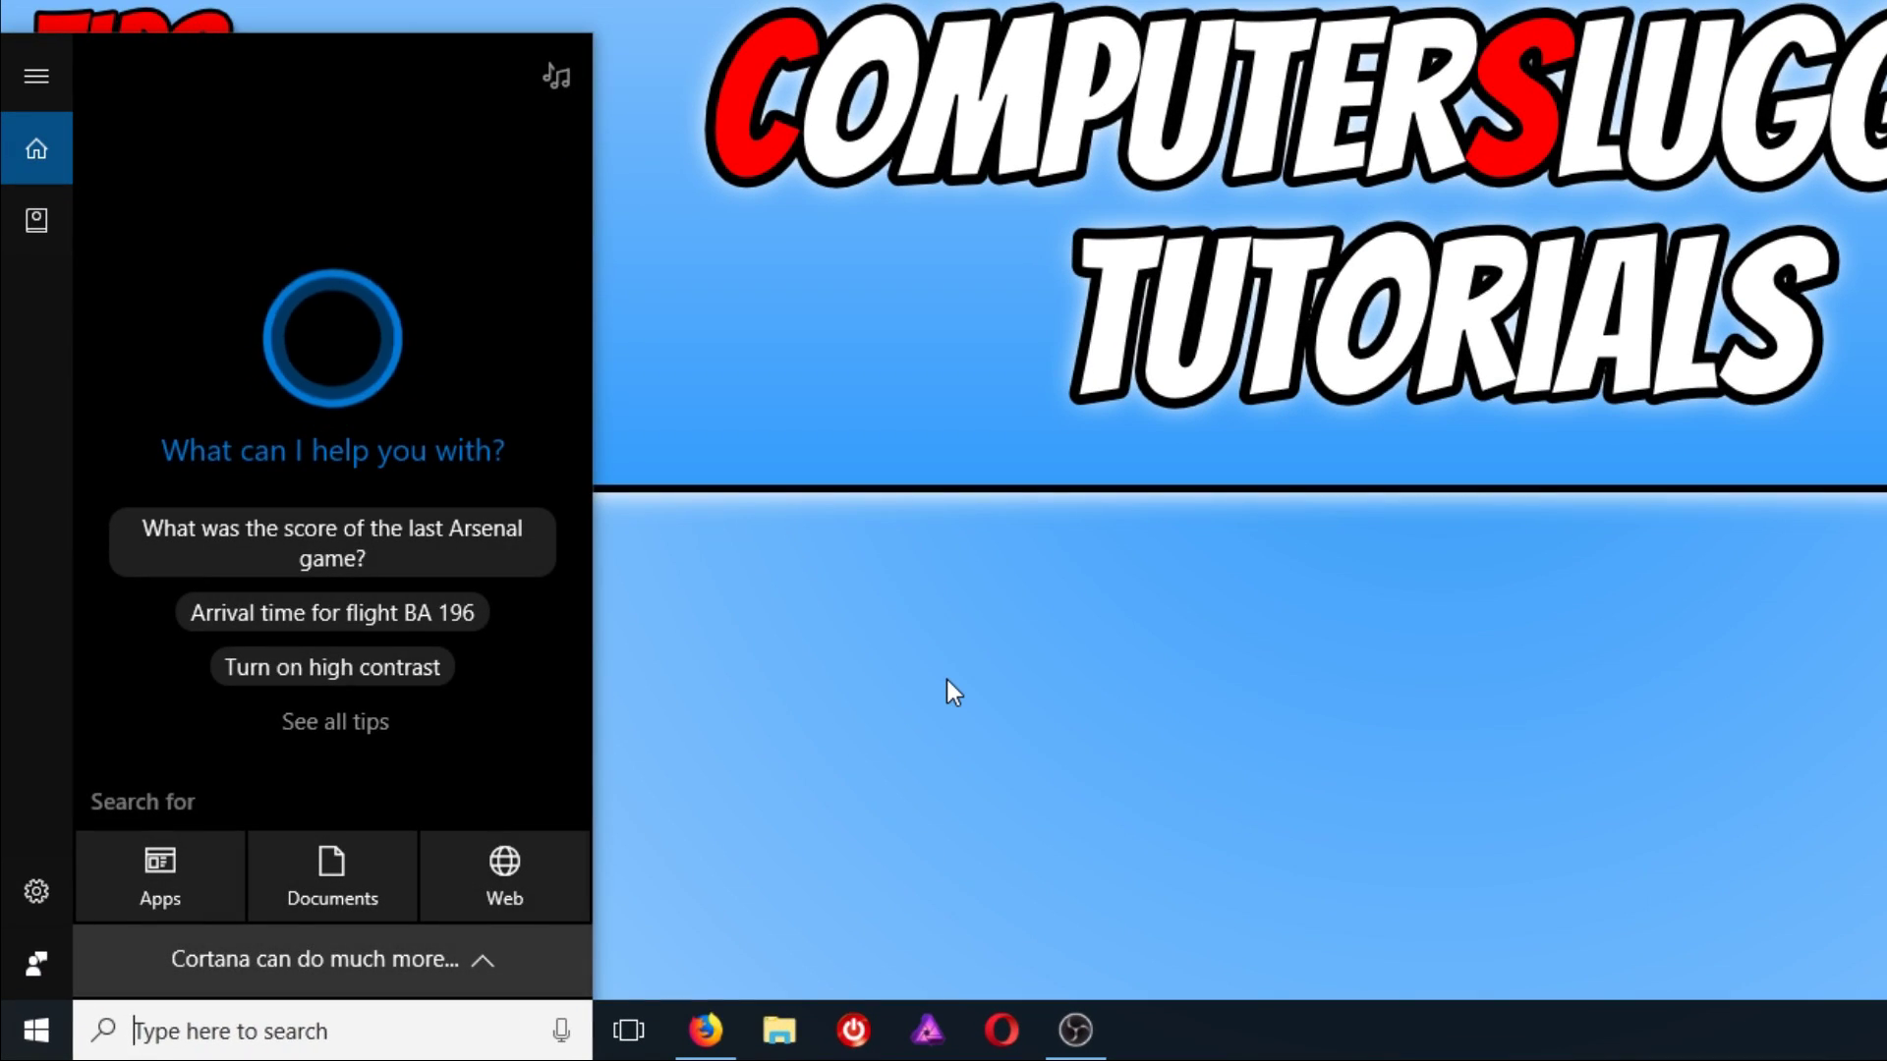
type("wi")
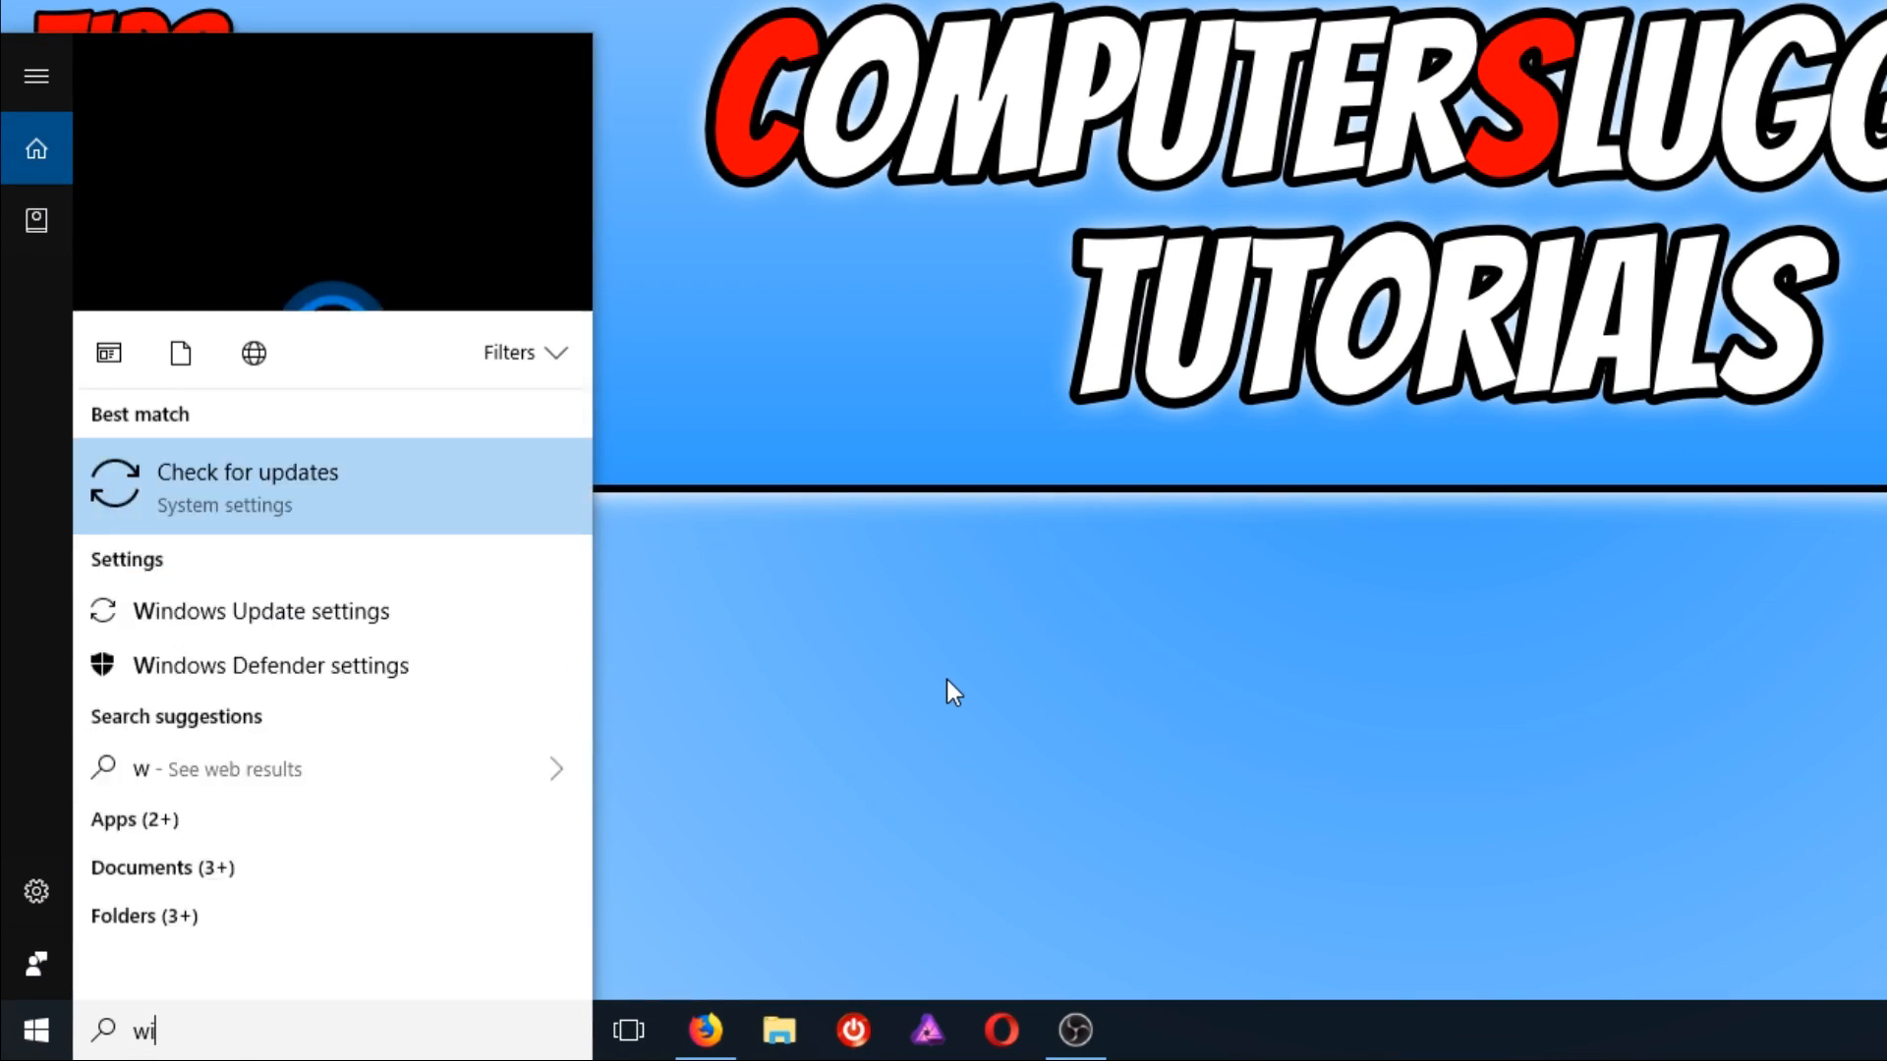
type("ndows")
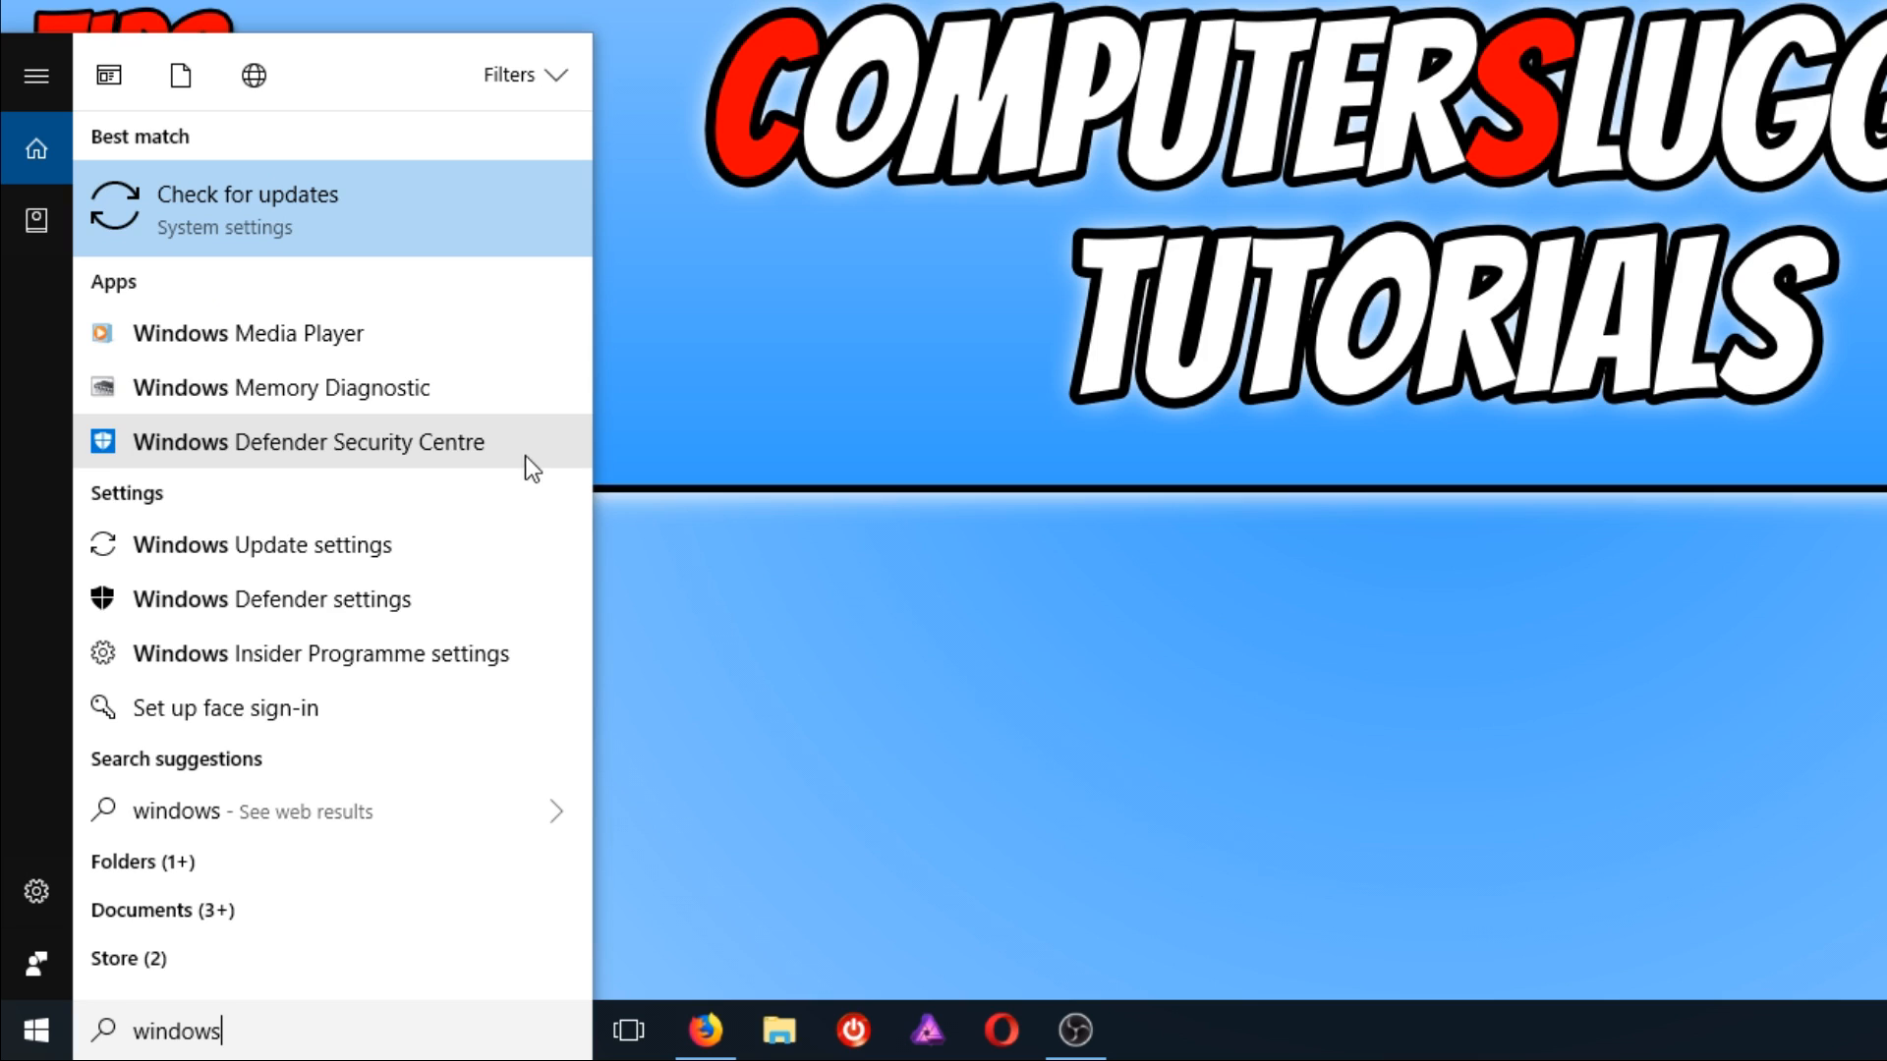
left_click(310, 229)
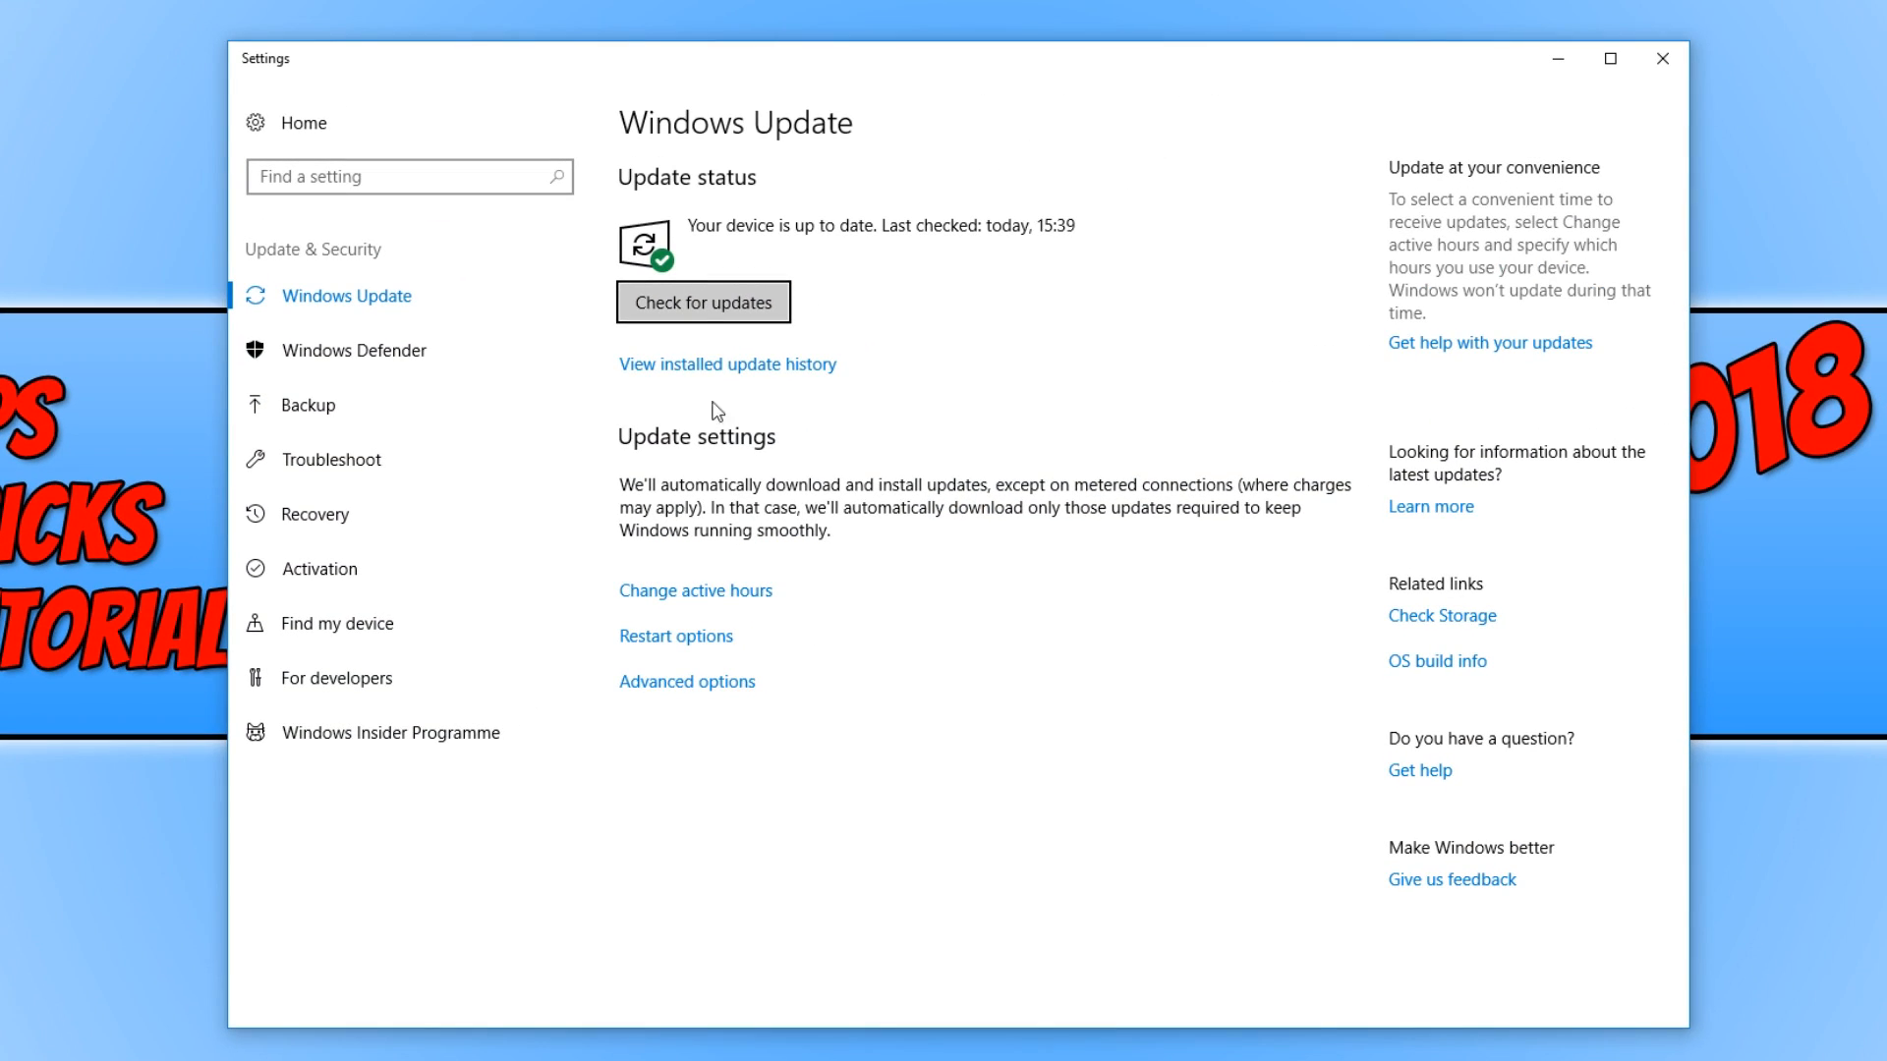
left_click(748, 307)
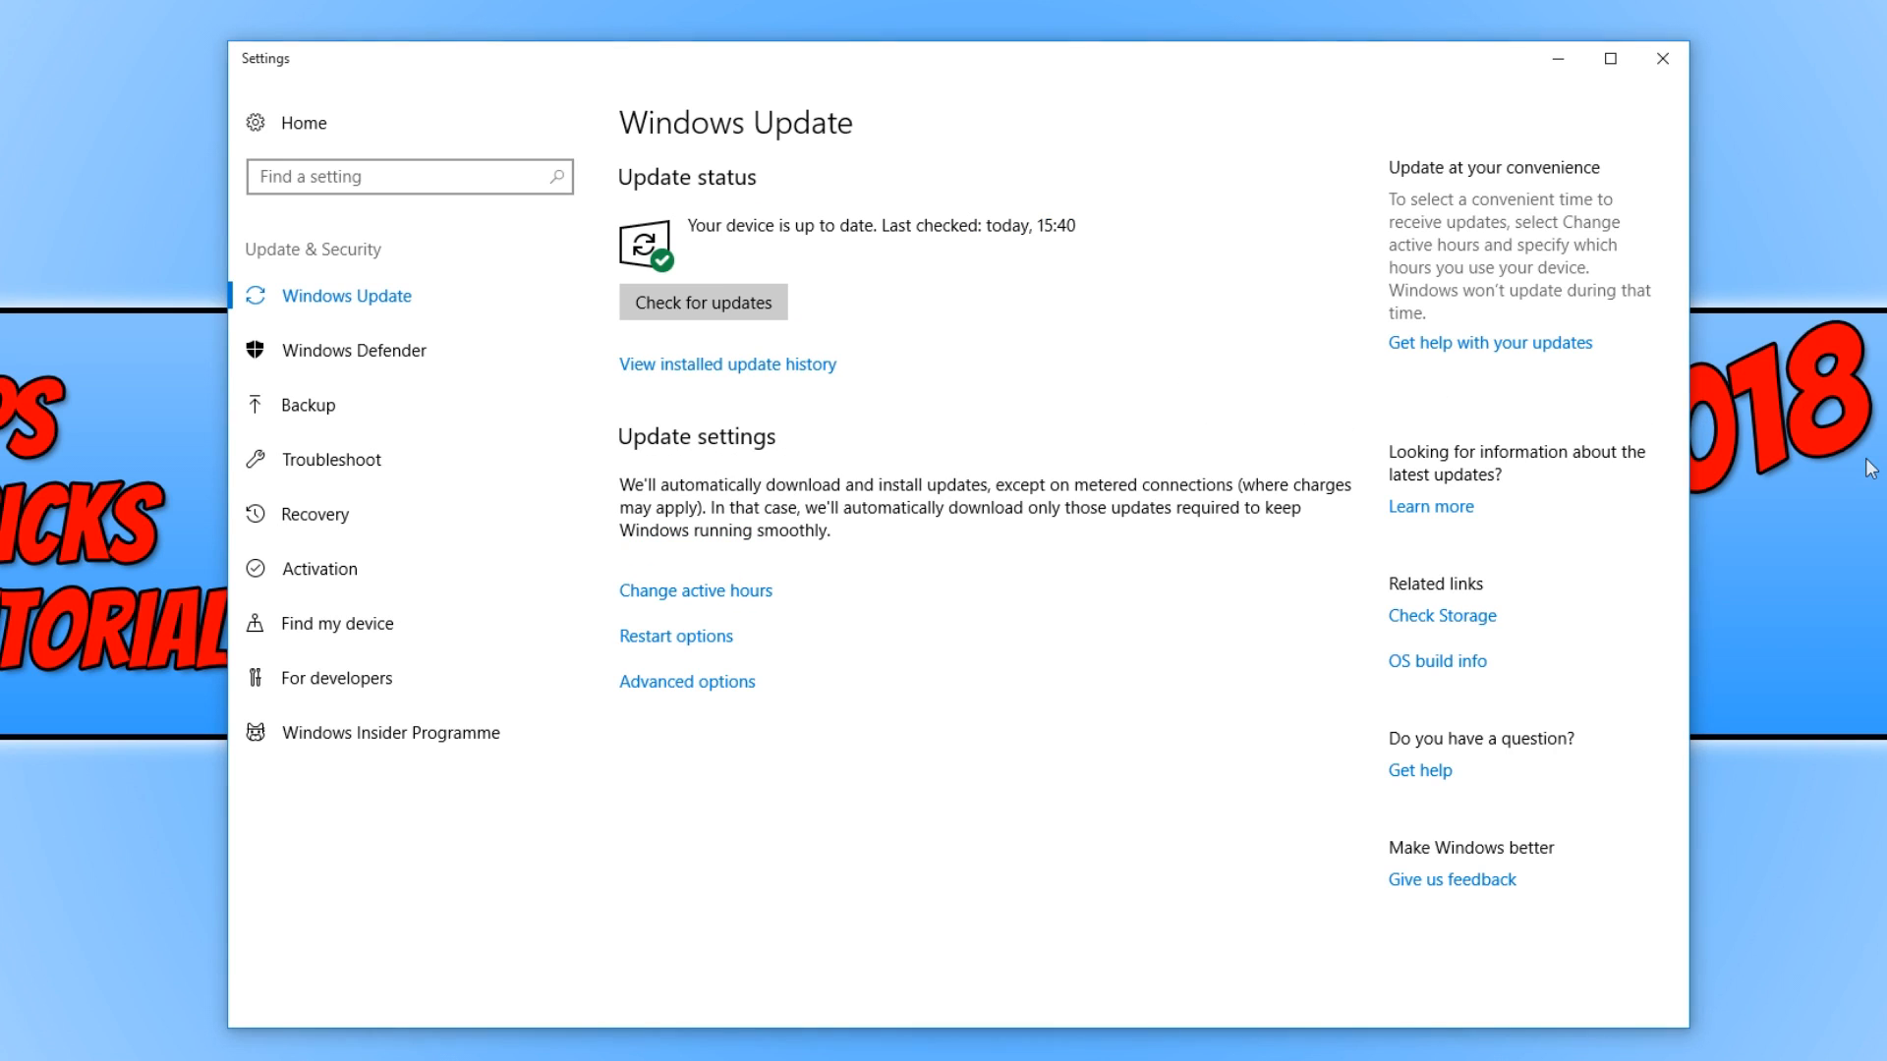
left_click(1192, 71)
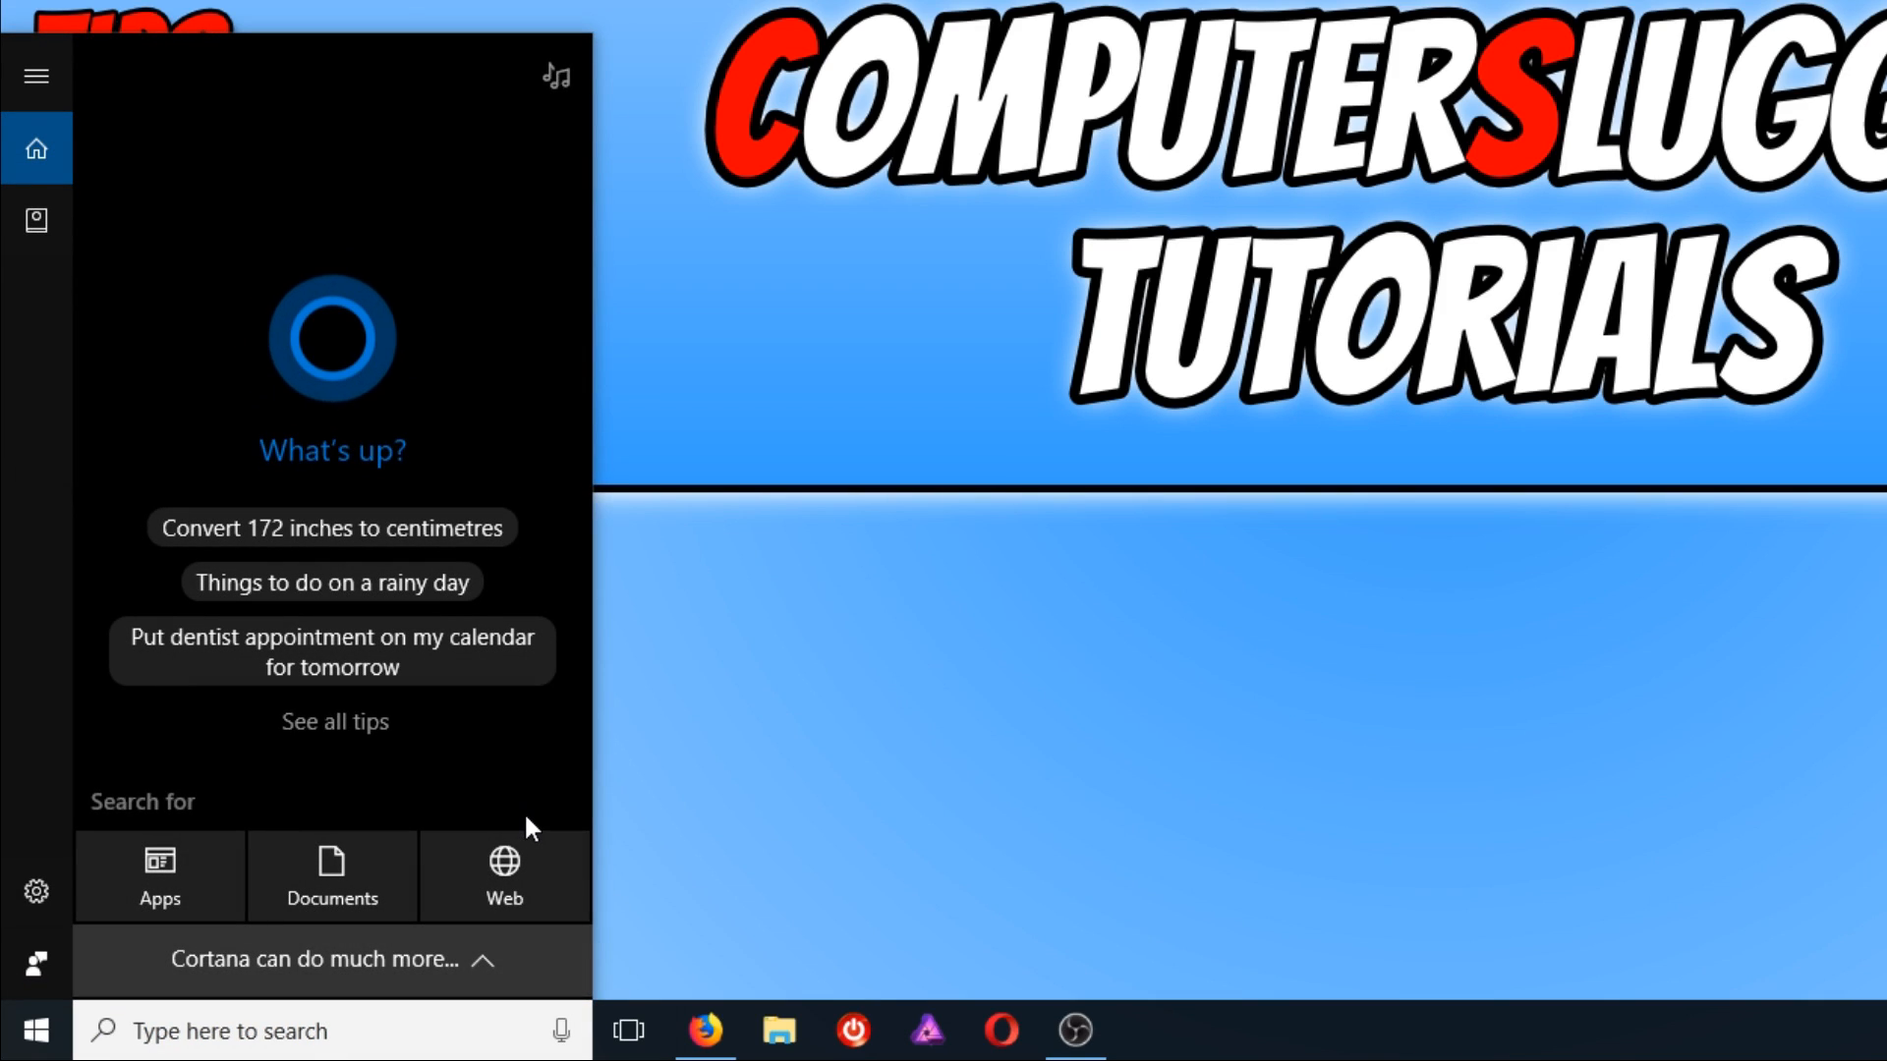
type("firewa")
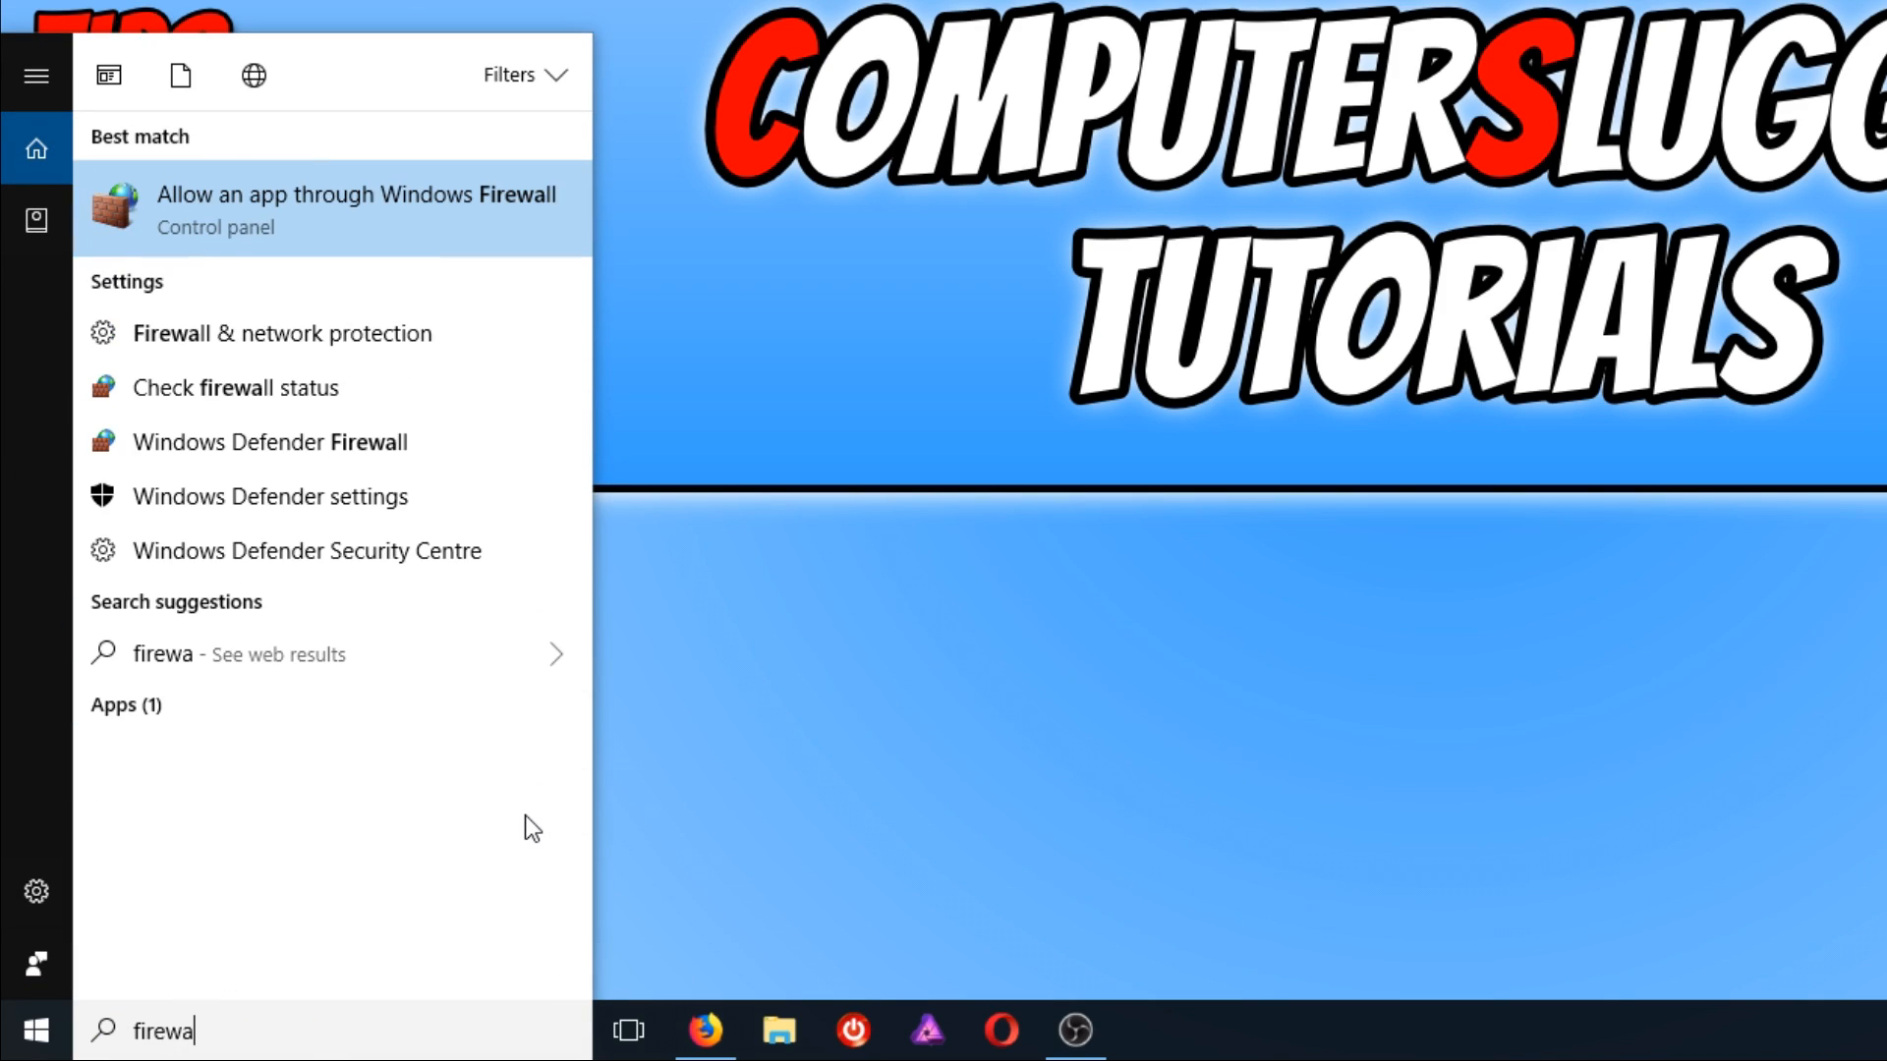
mouse_move(331, 224)
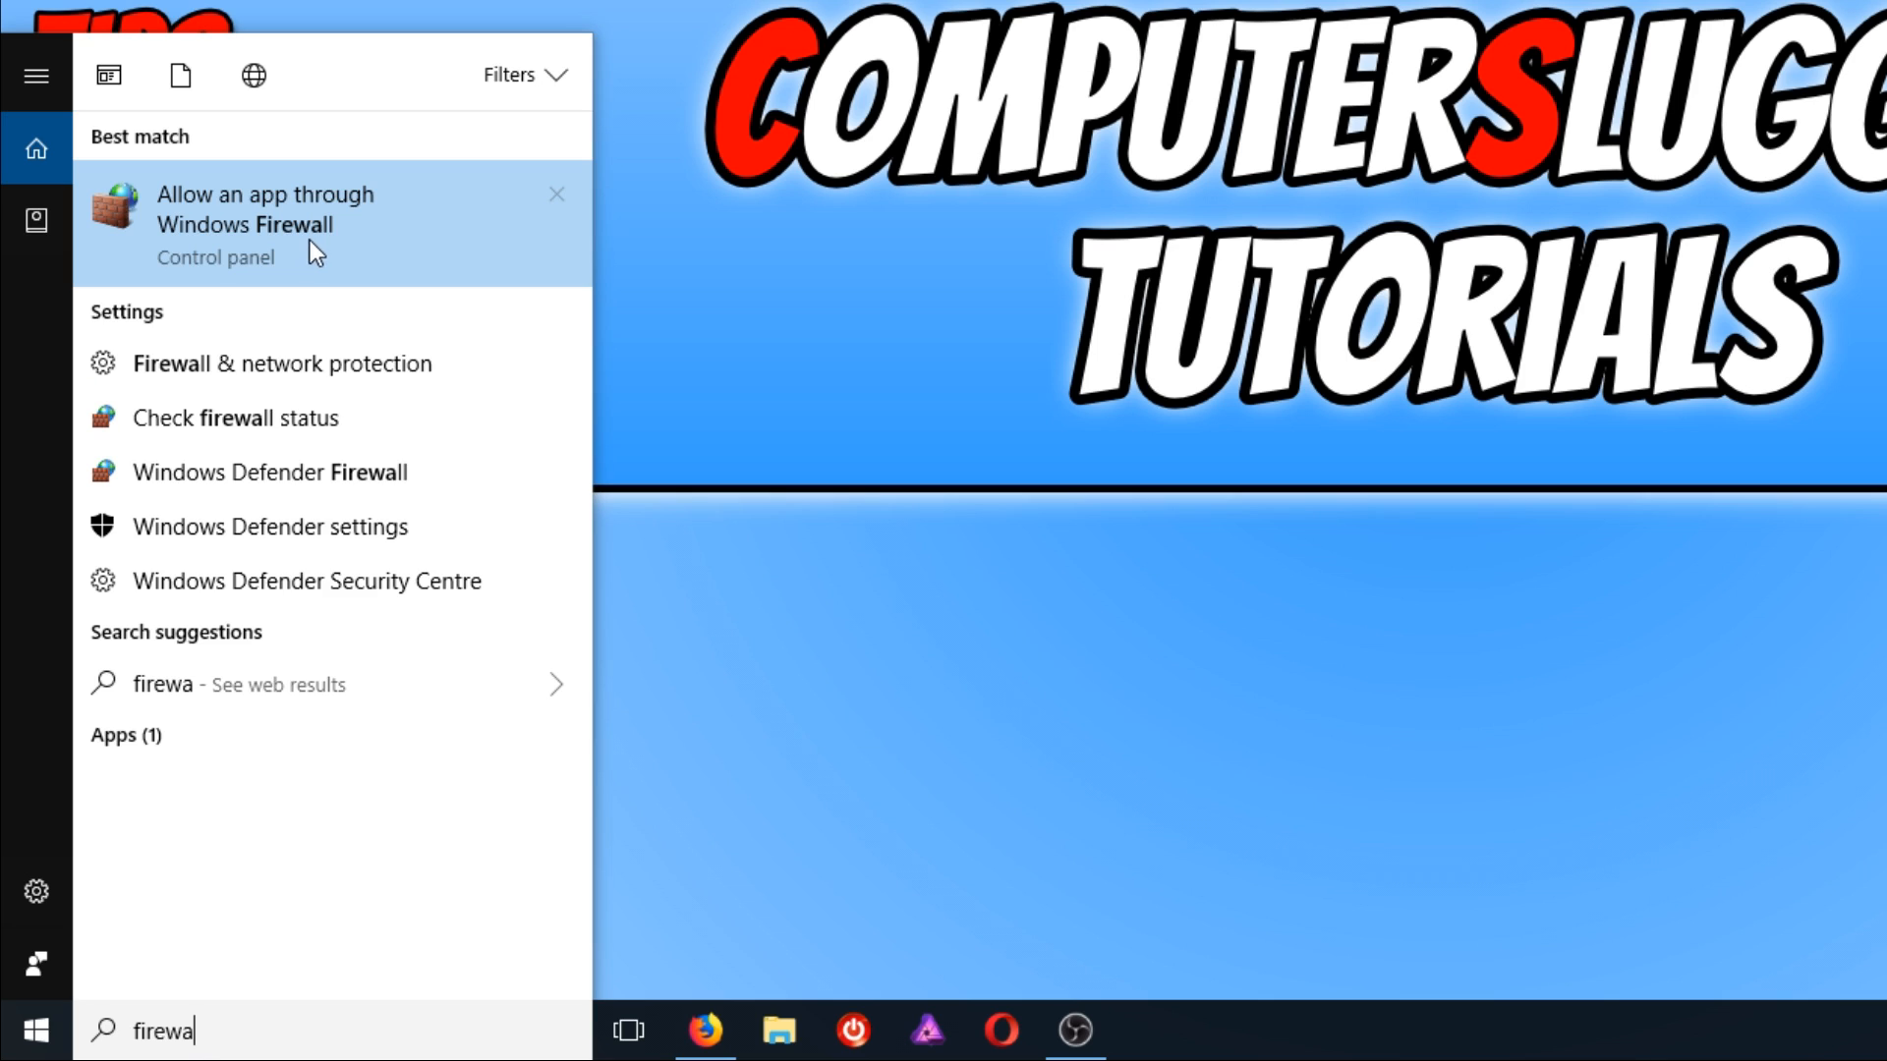
Unlock the firewall's allowed-apps list and start browsing for another app to allow.
left_click(350, 236)
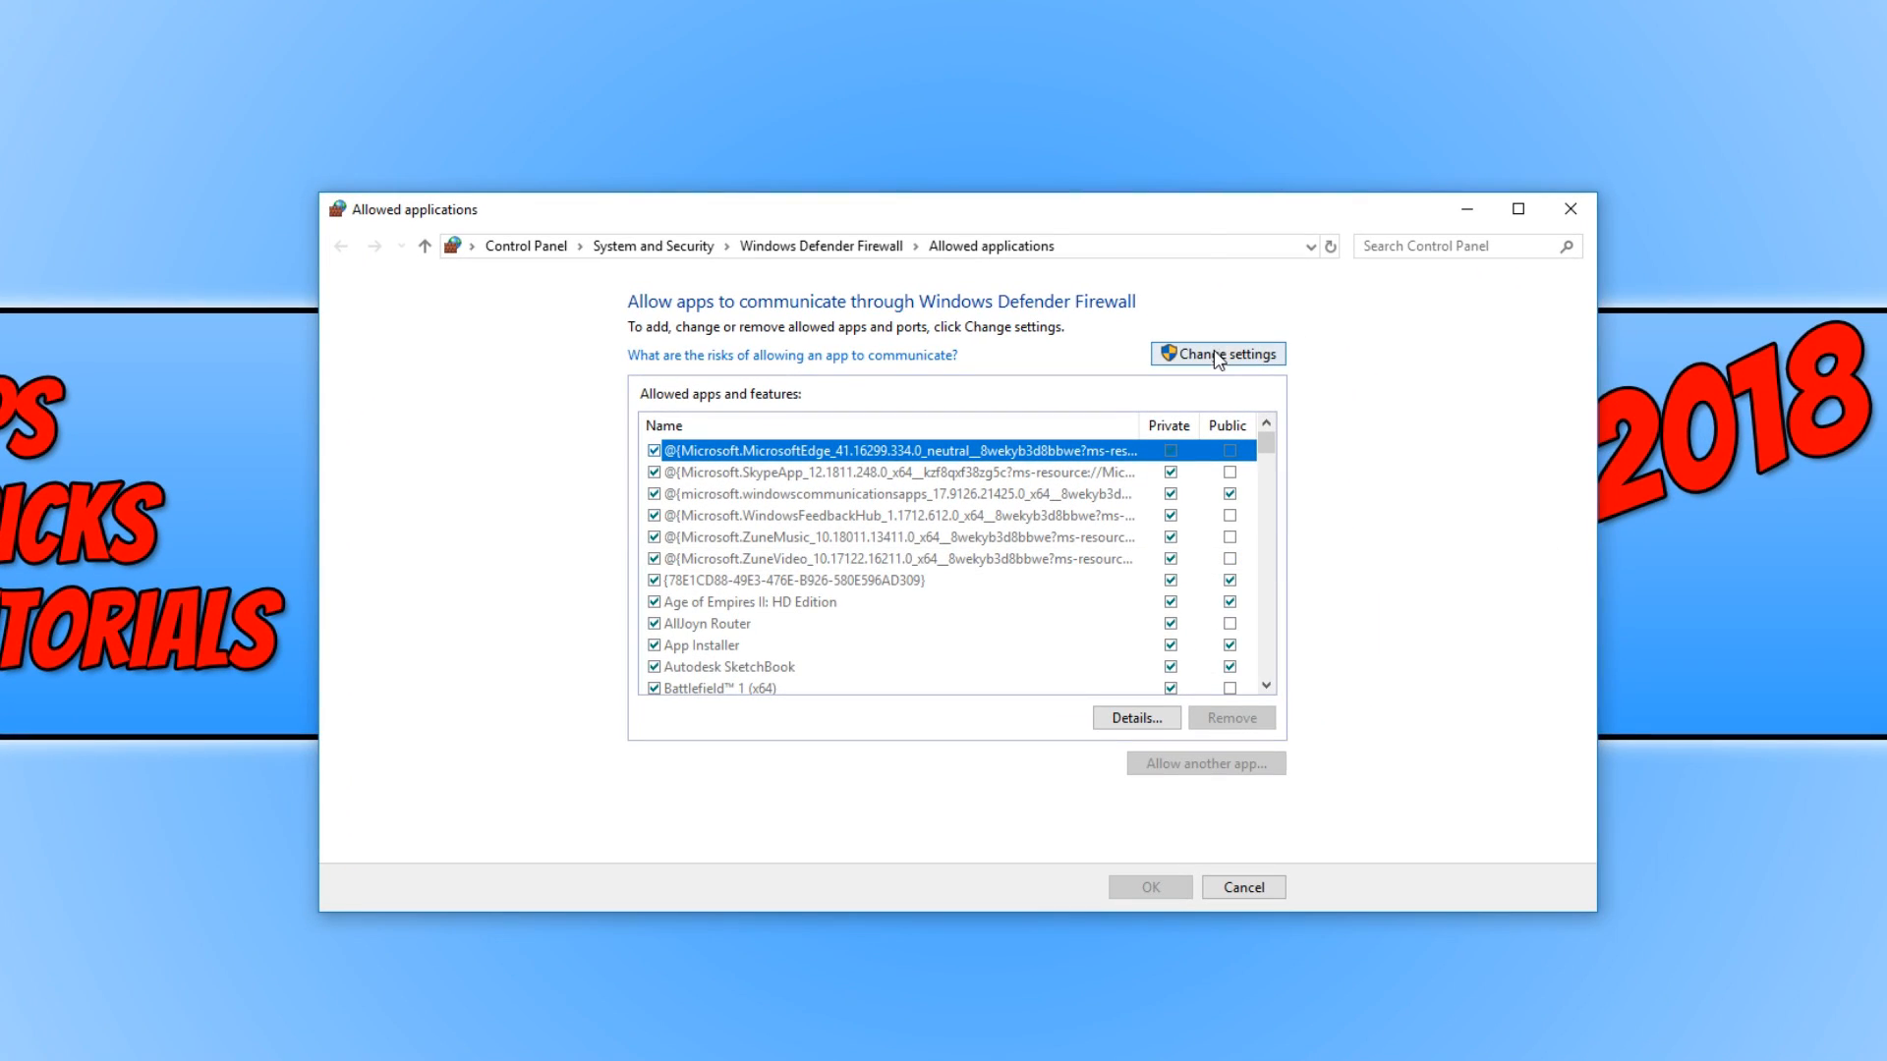
left_click(1221, 358)
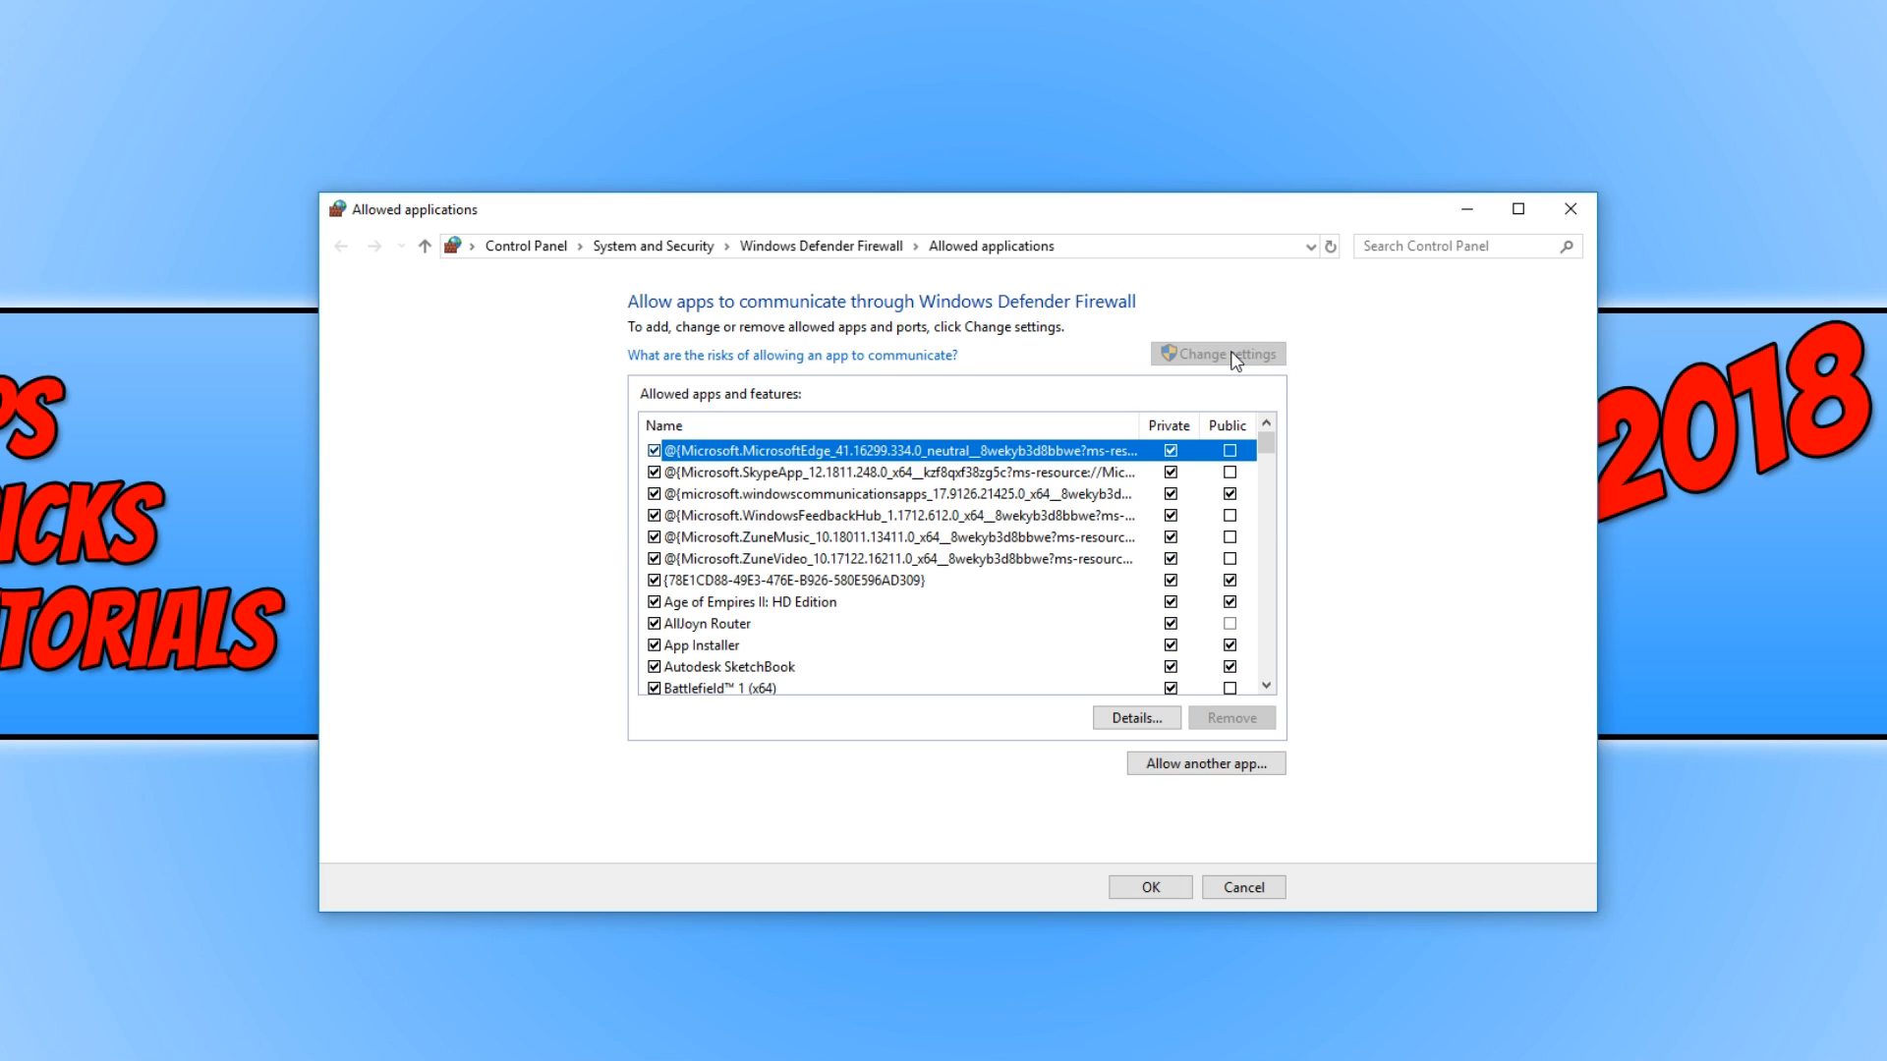
left_click(1252, 766)
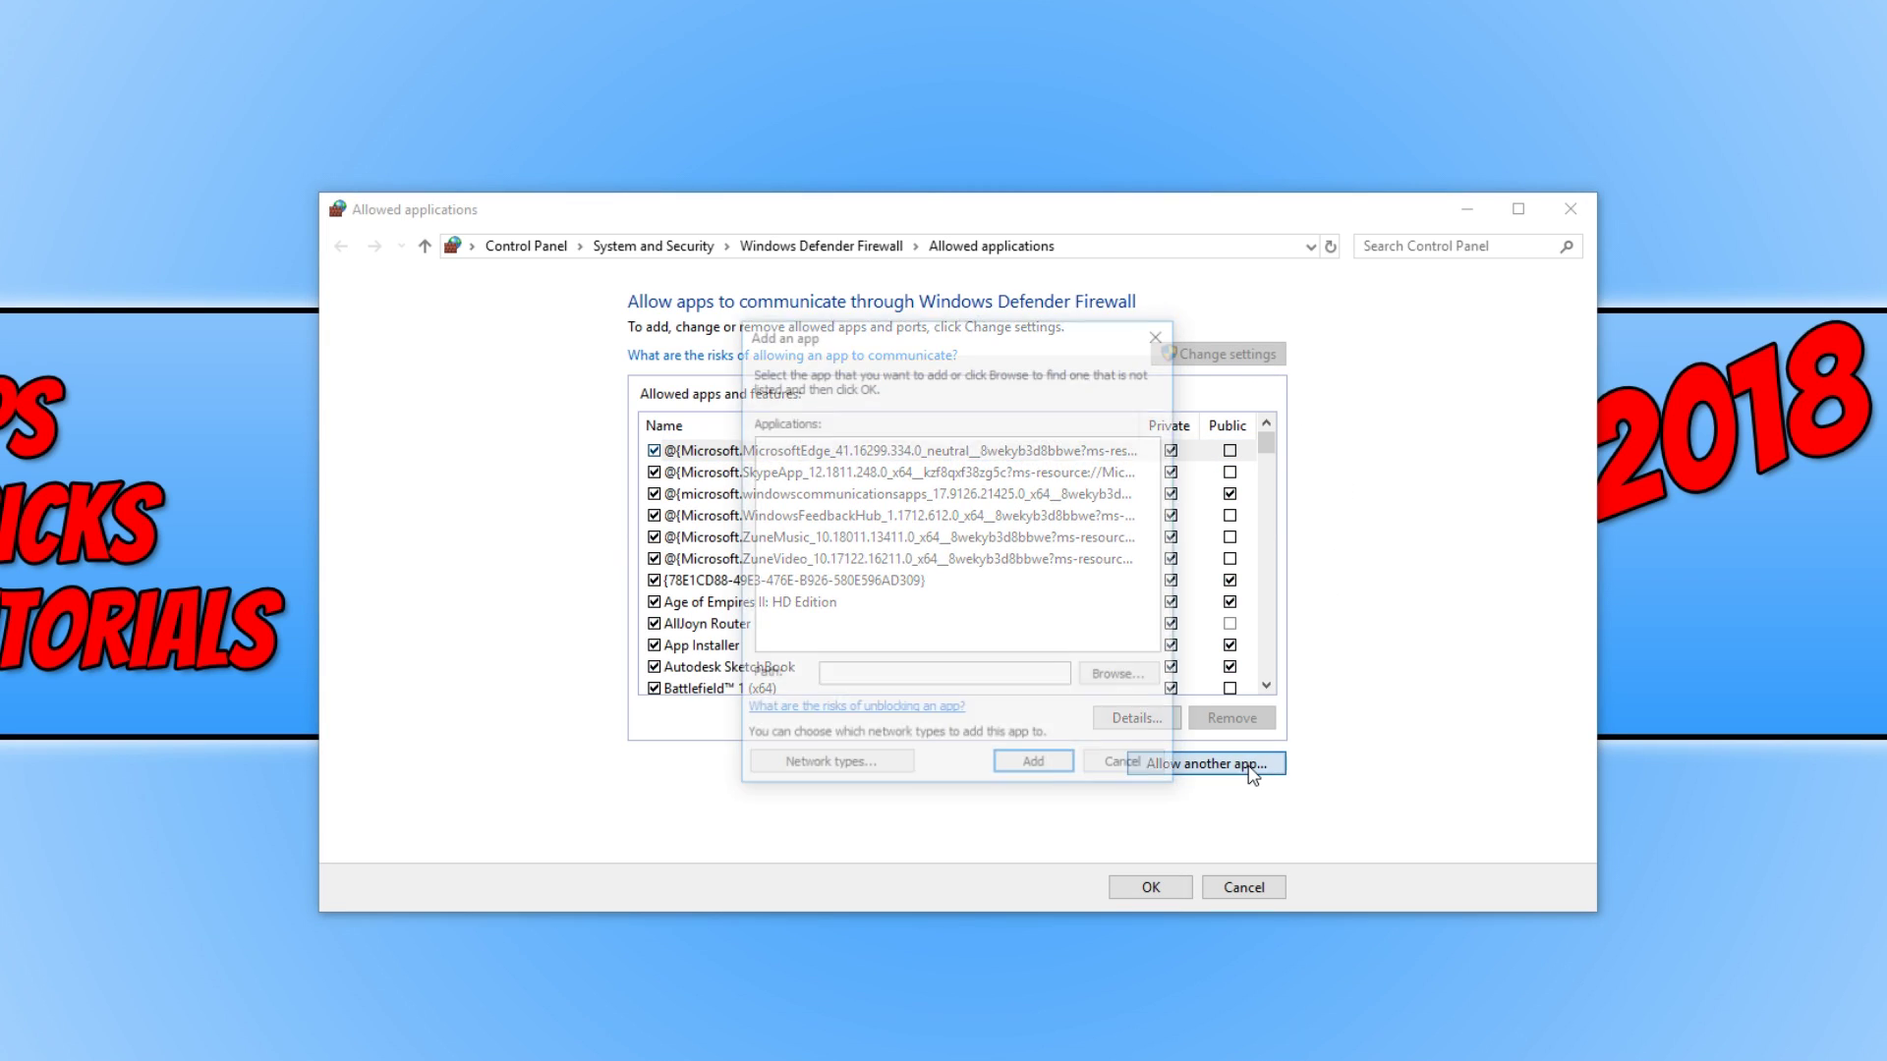
left_click(1124, 677)
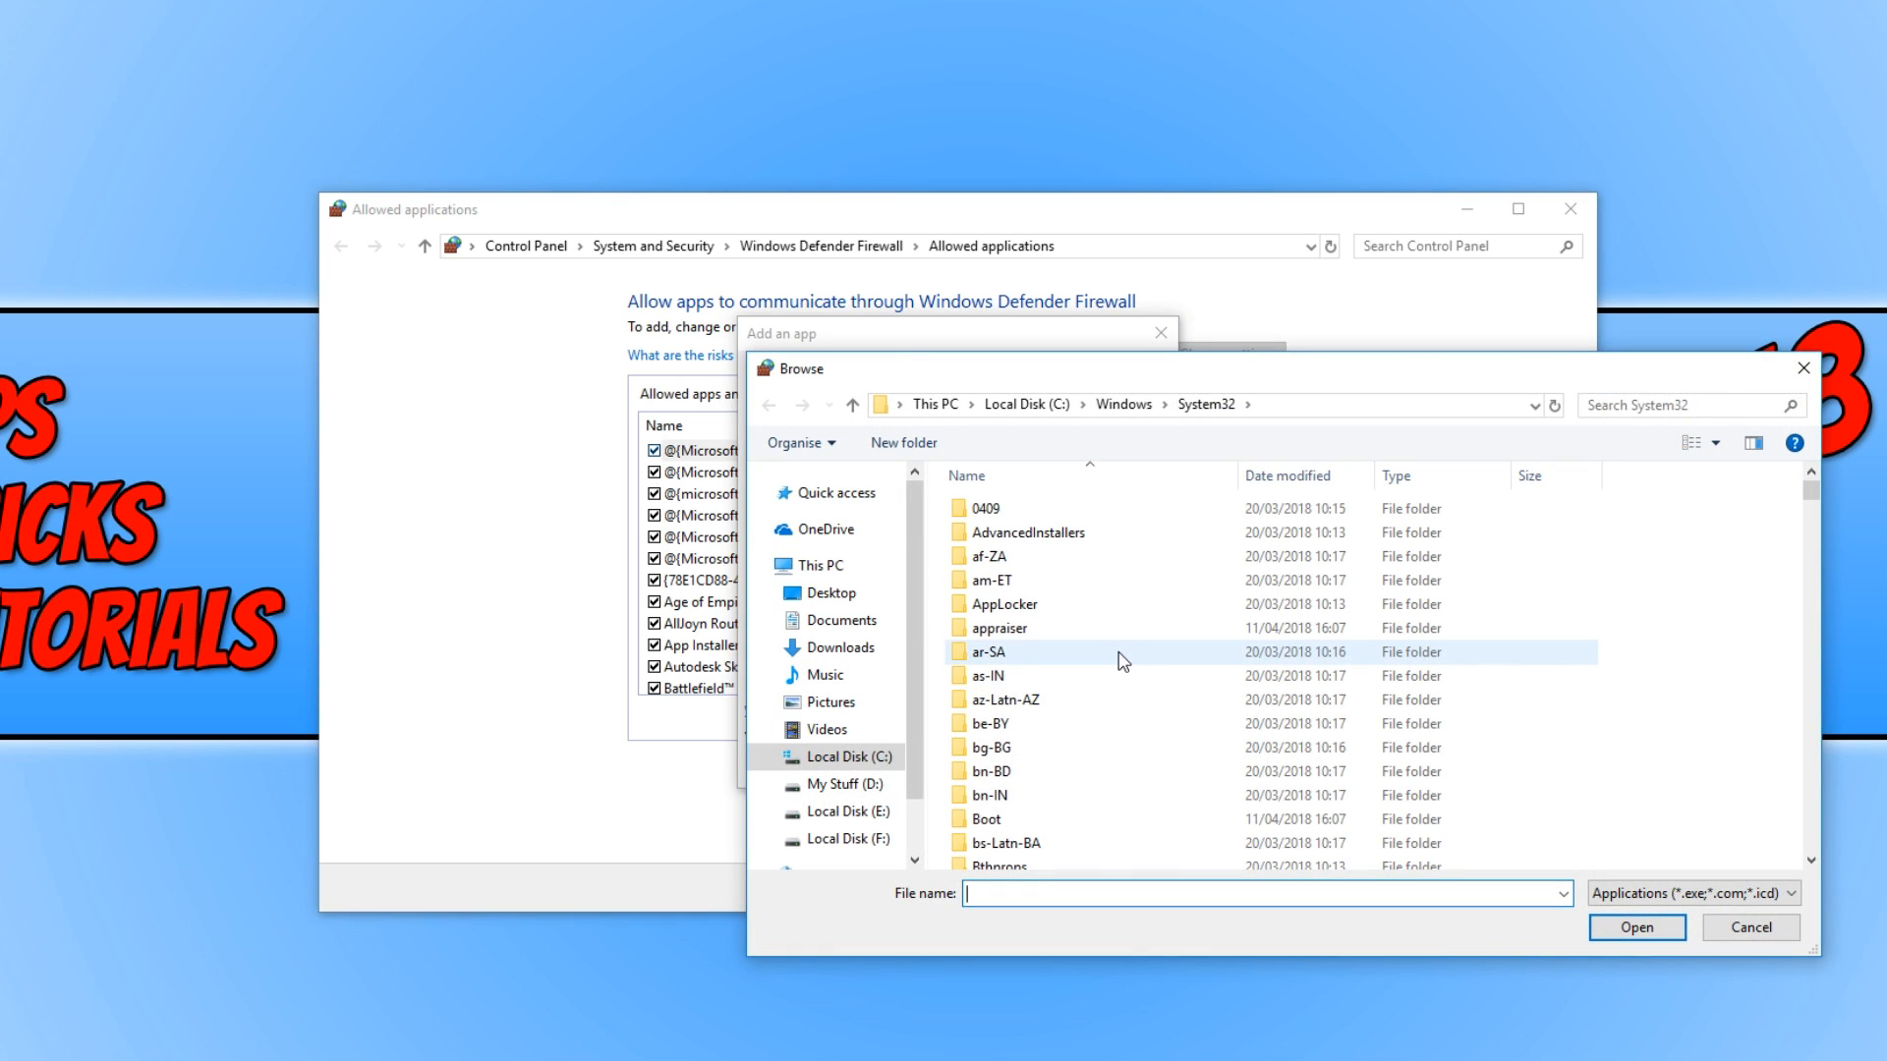
Navigate the Add an app browser from System32 to the user's home folder on C:, then bring up File Explorer.
left_click(1040, 404)
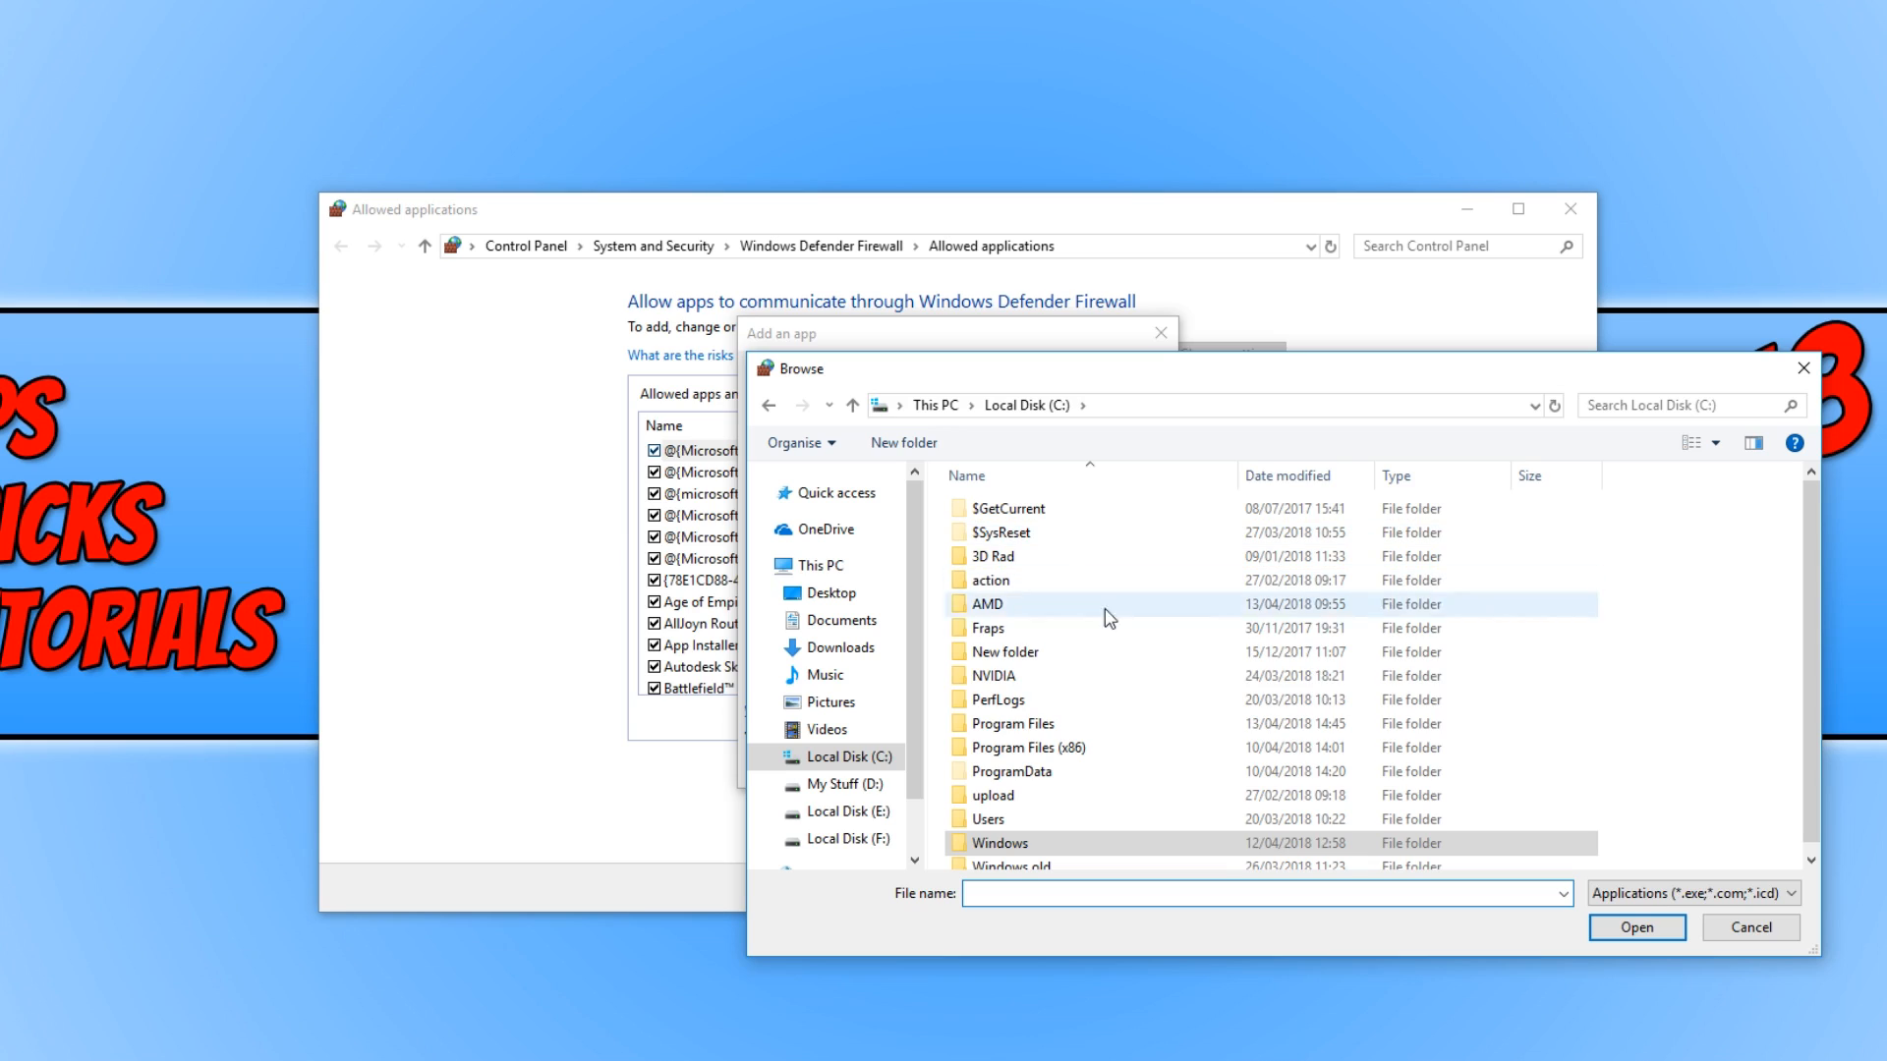
double_click(1027, 821)
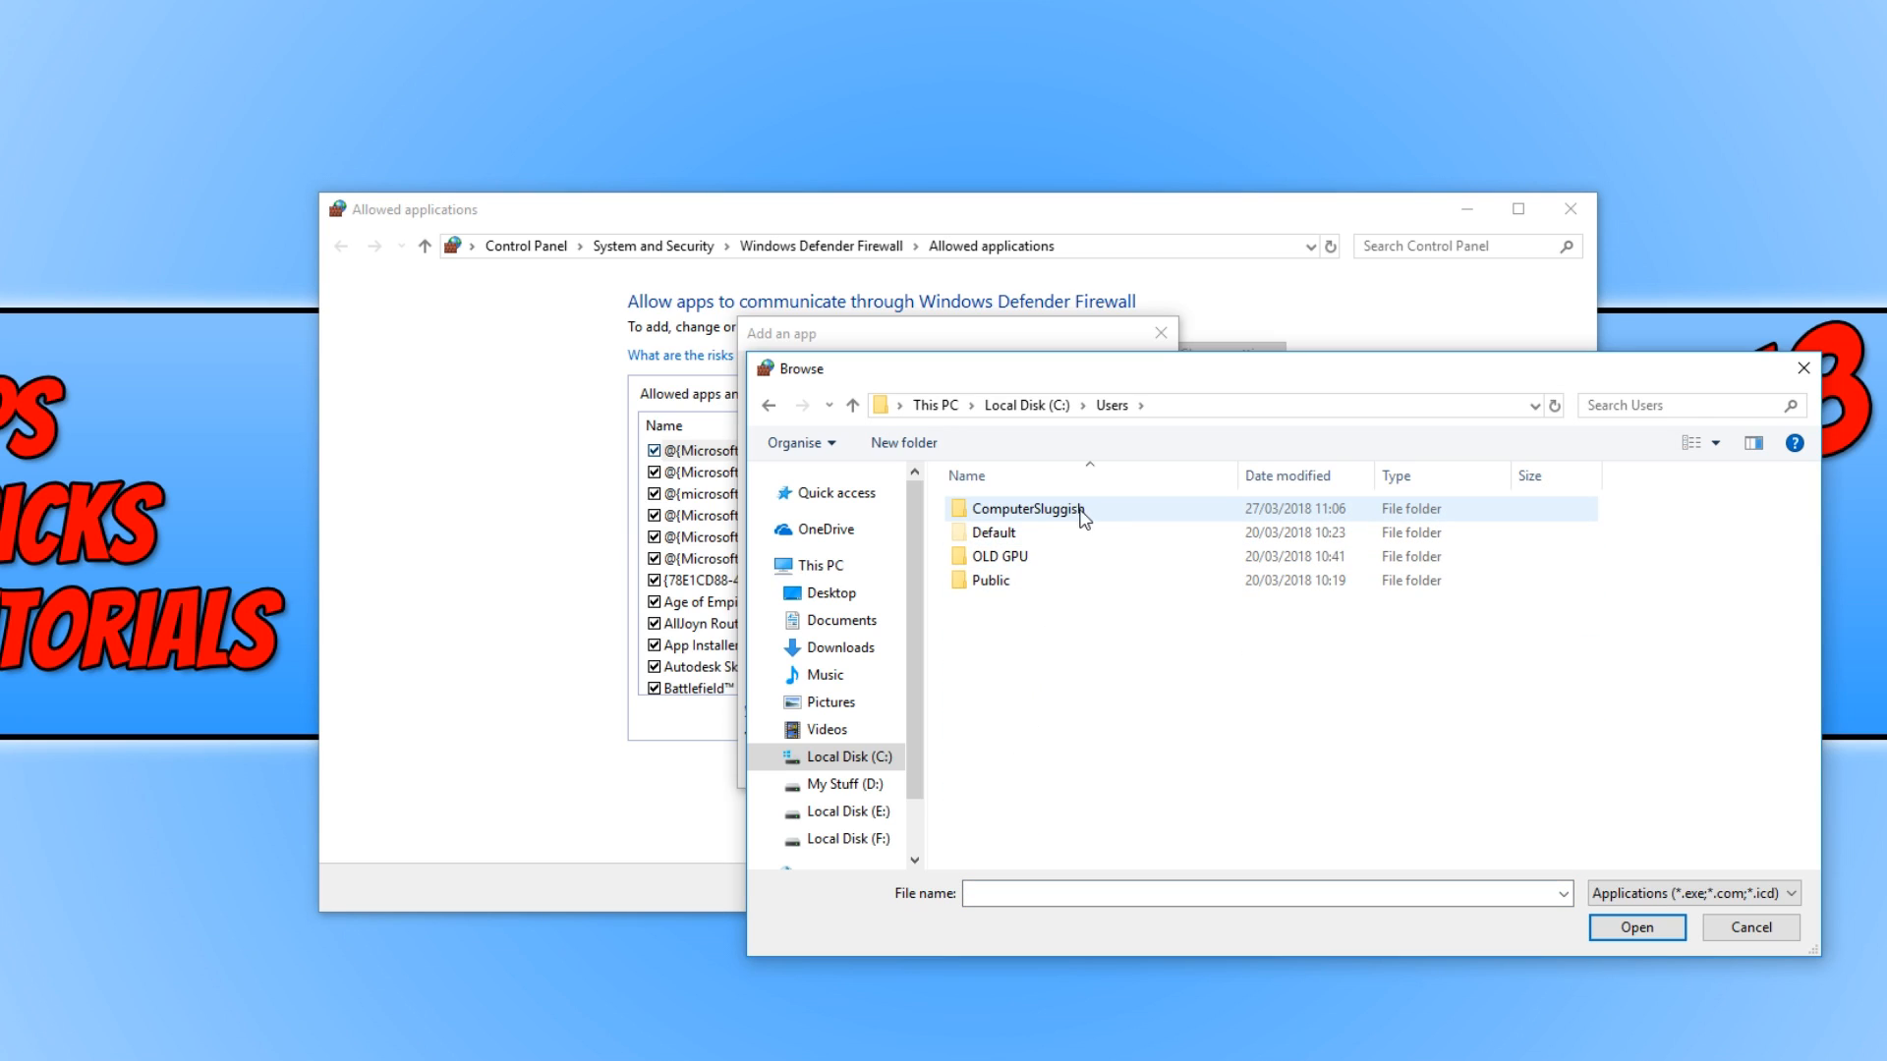
double_click(1028, 509)
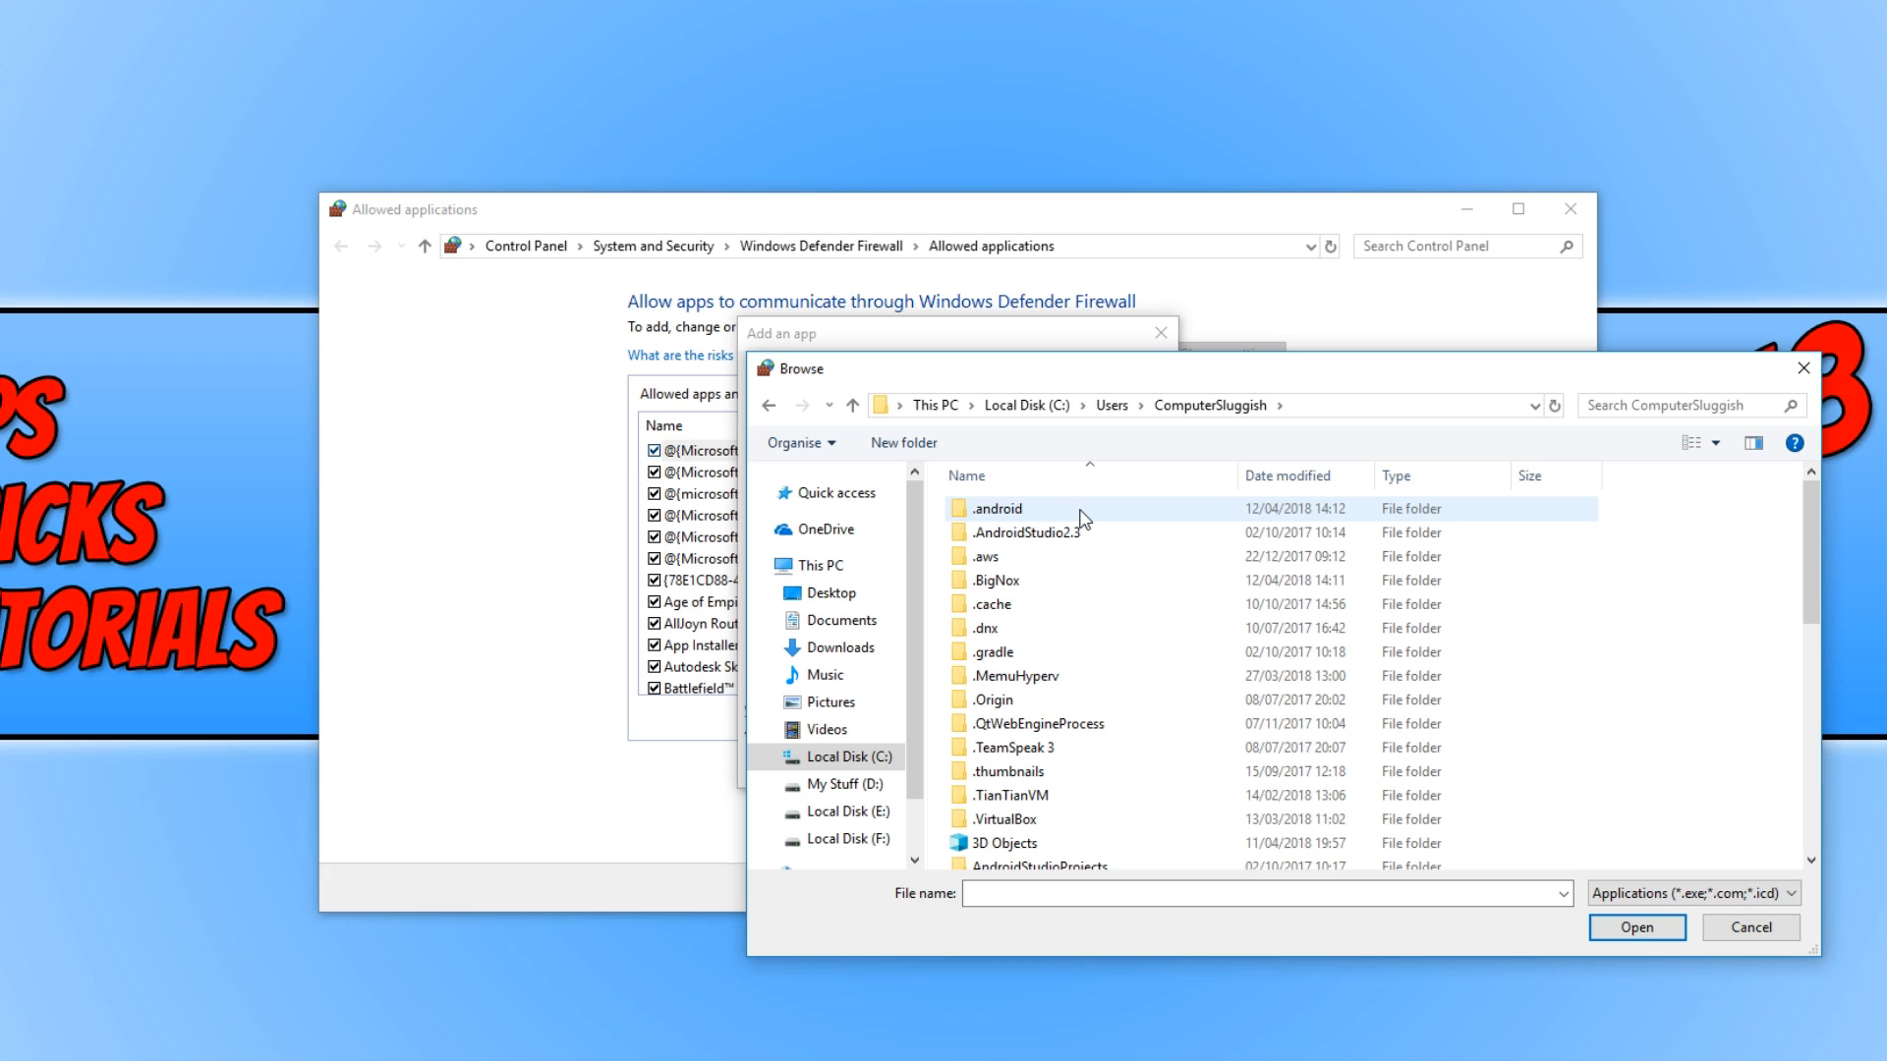
scroll(1091, 655, "down", 1)
scroll(1094, 667, "down", 1)
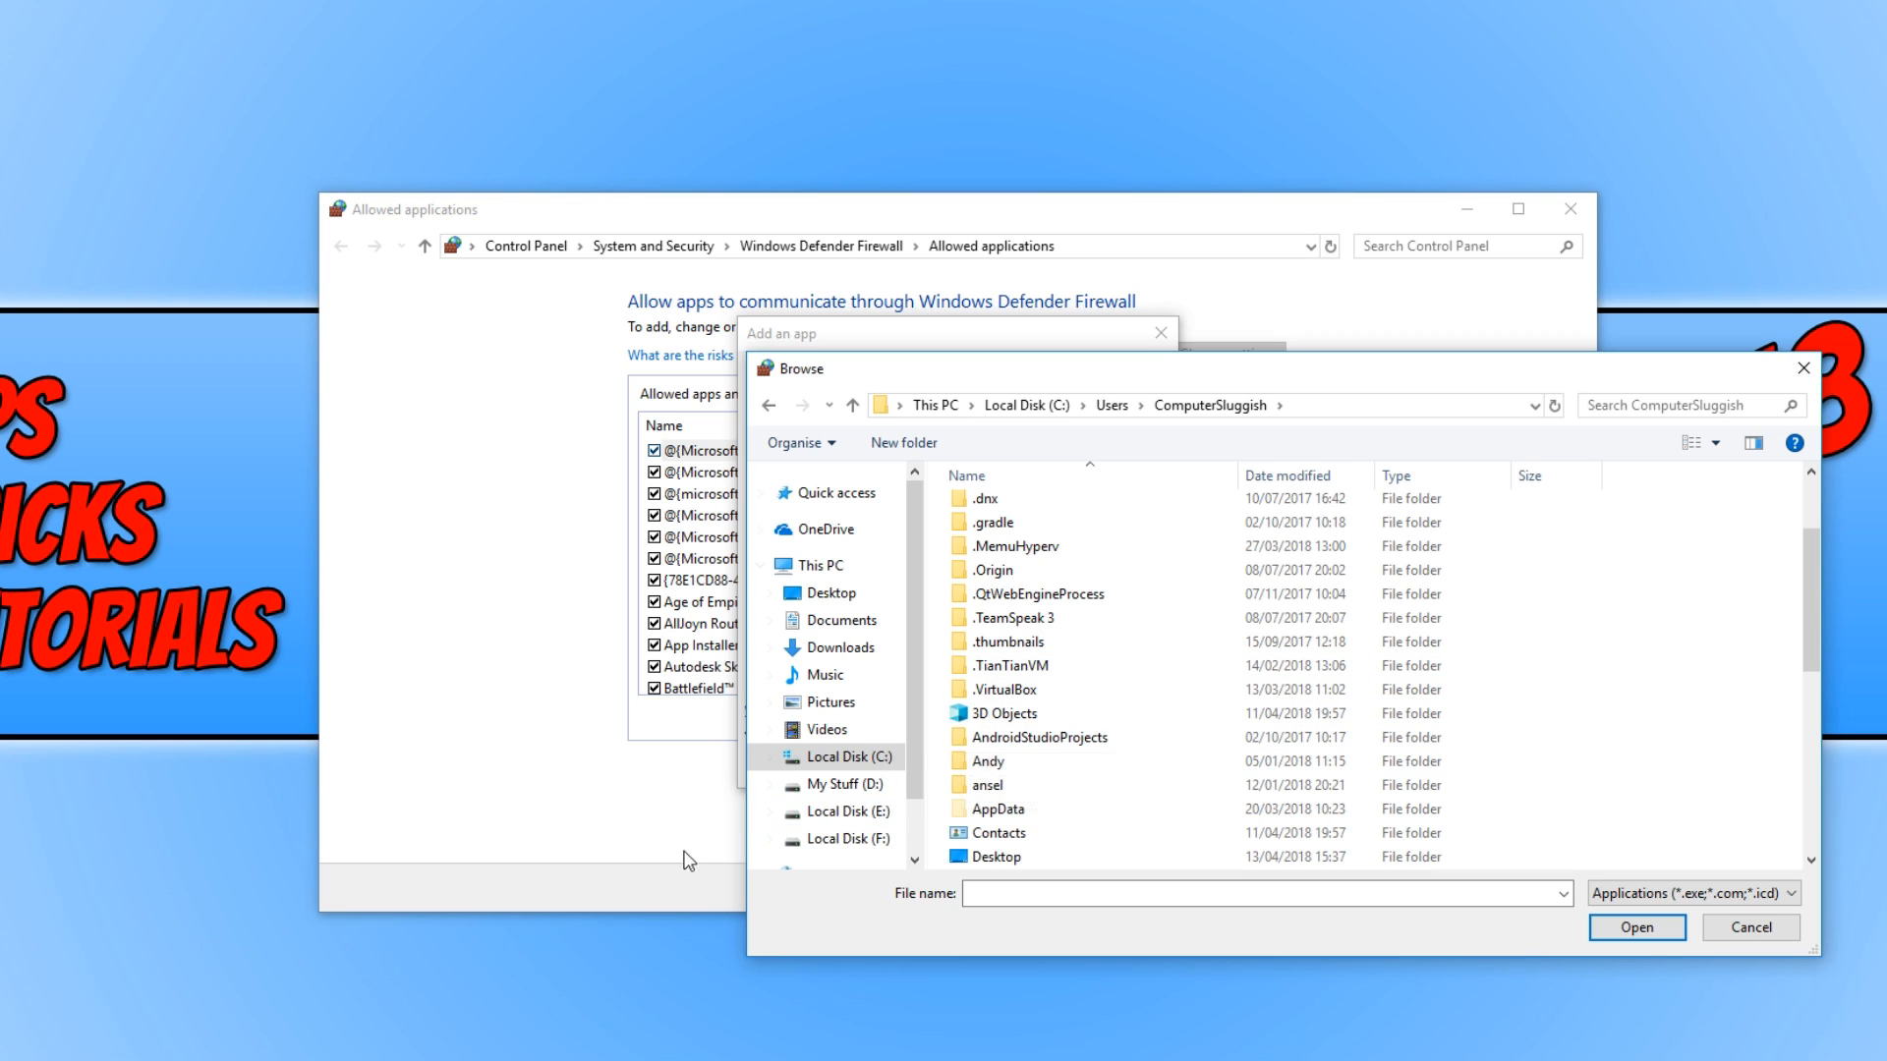
left_click(610, 1015)
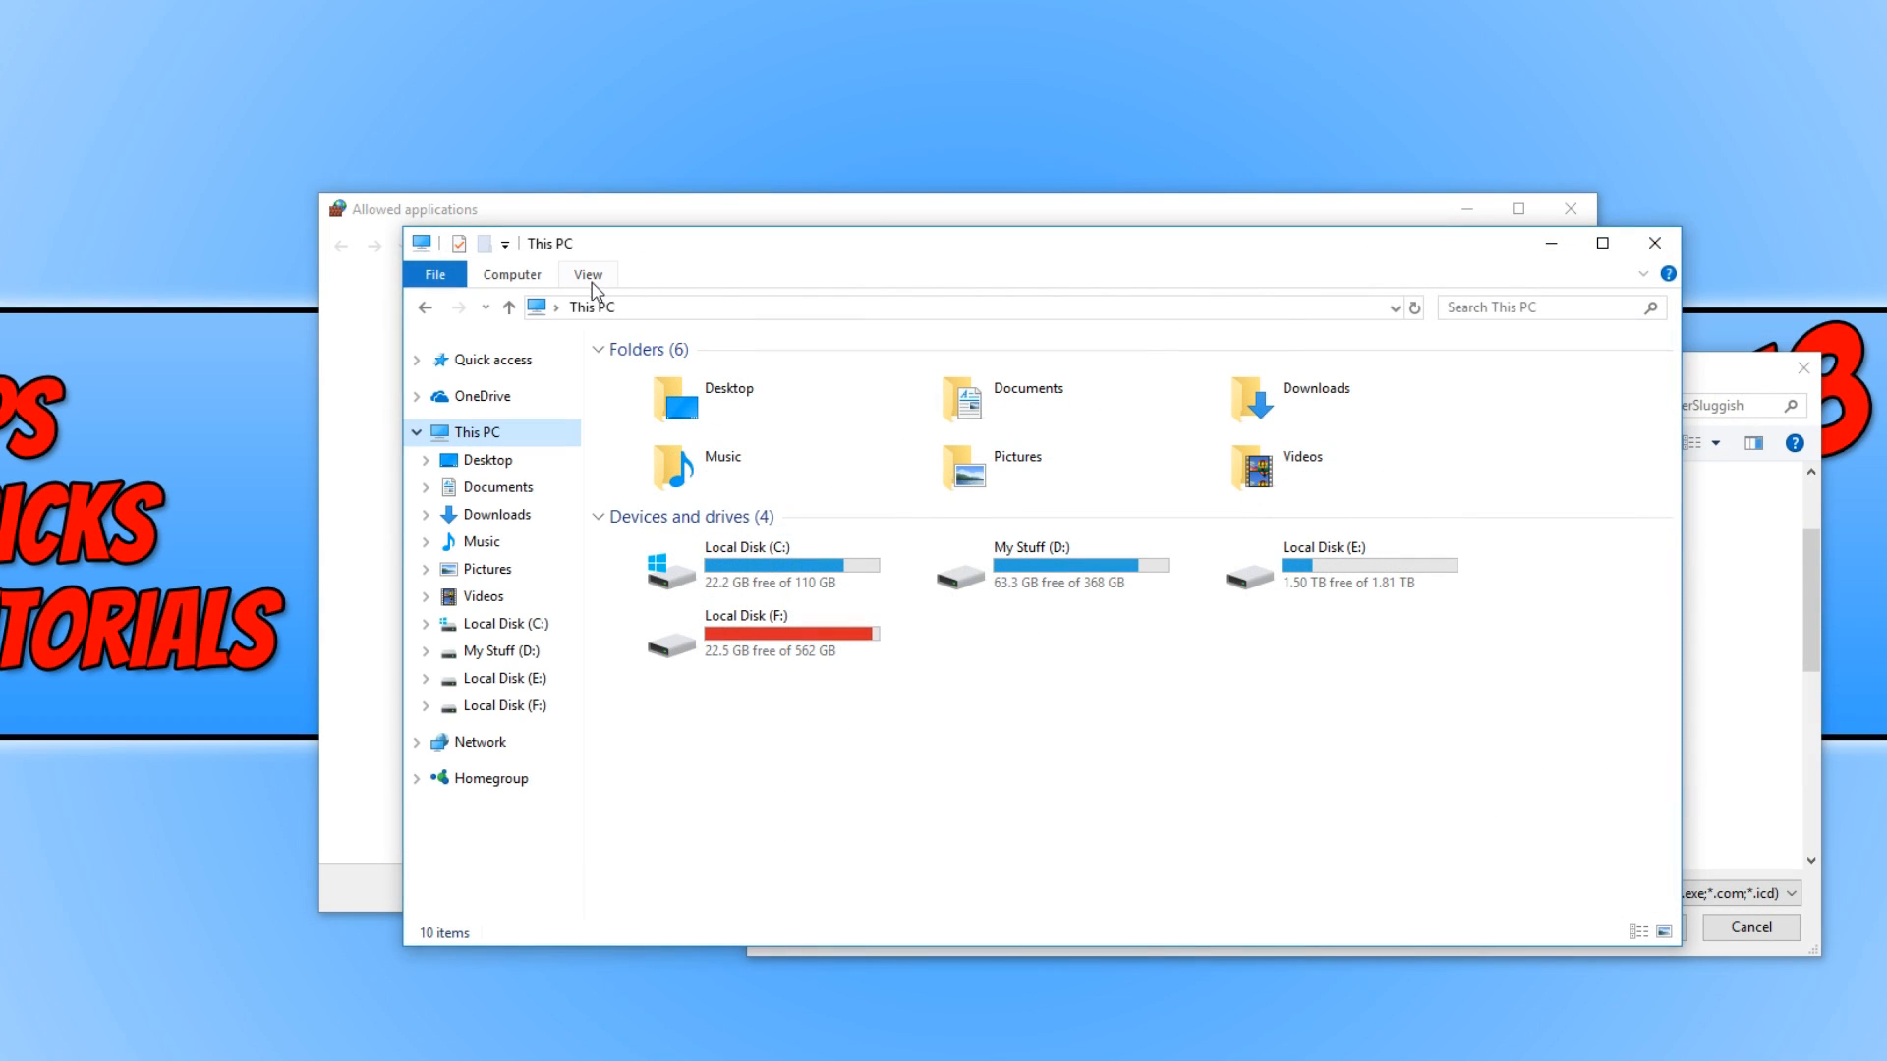
In Folder Options, turn on 'Show hidden files, folders and drives' and apply it.
left_click(591, 283)
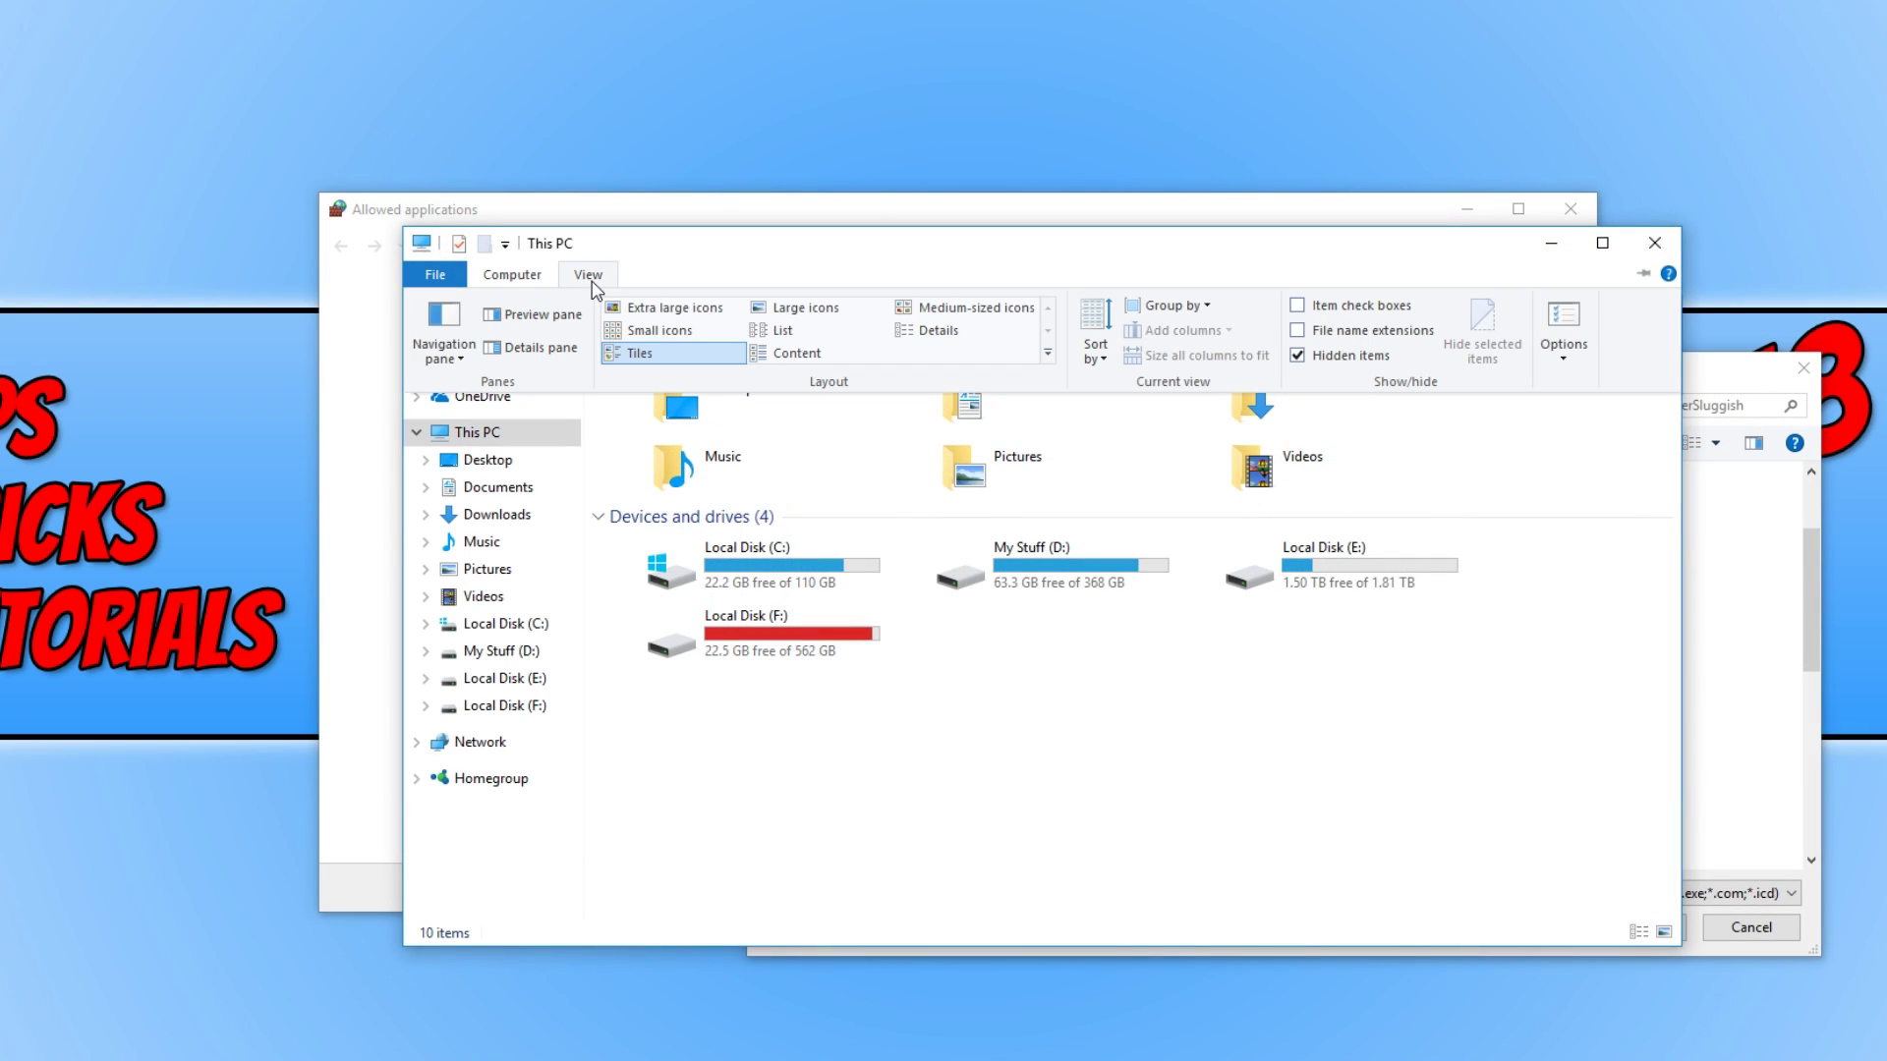
left_click(1562, 322)
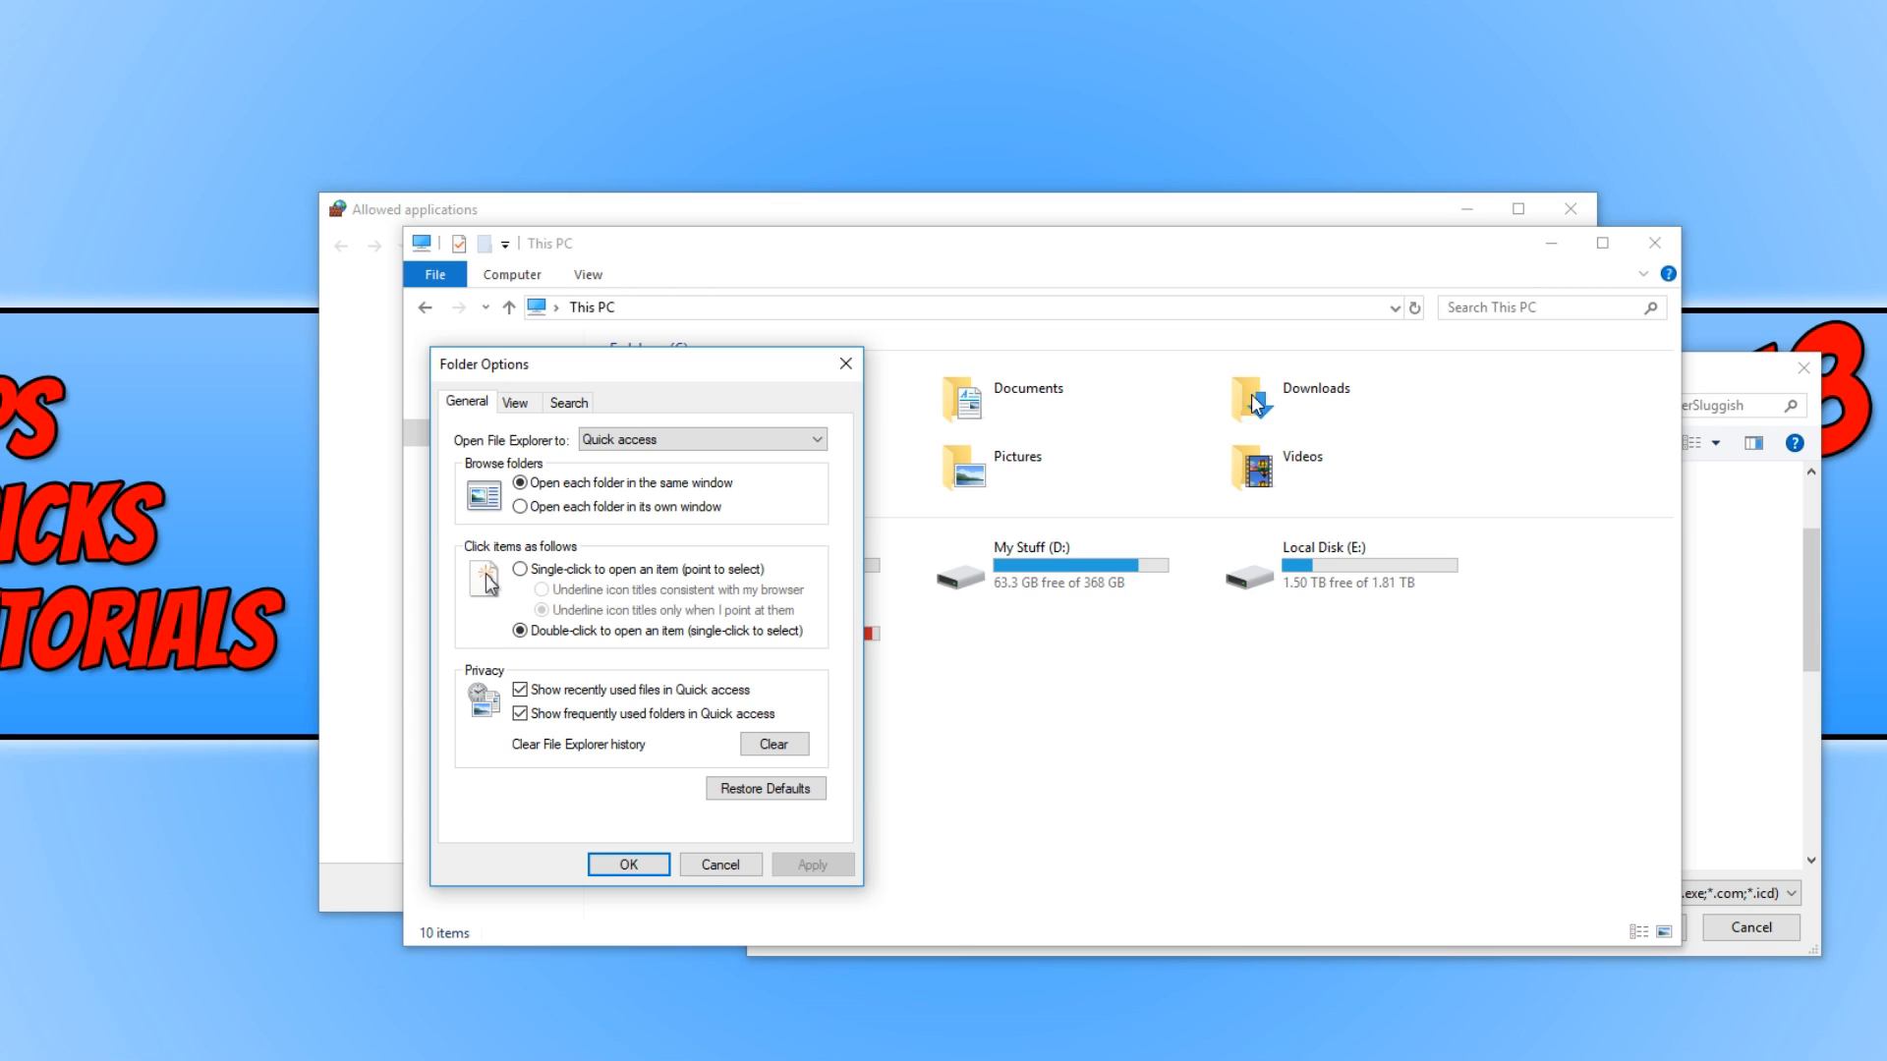
left_click(517, 404)
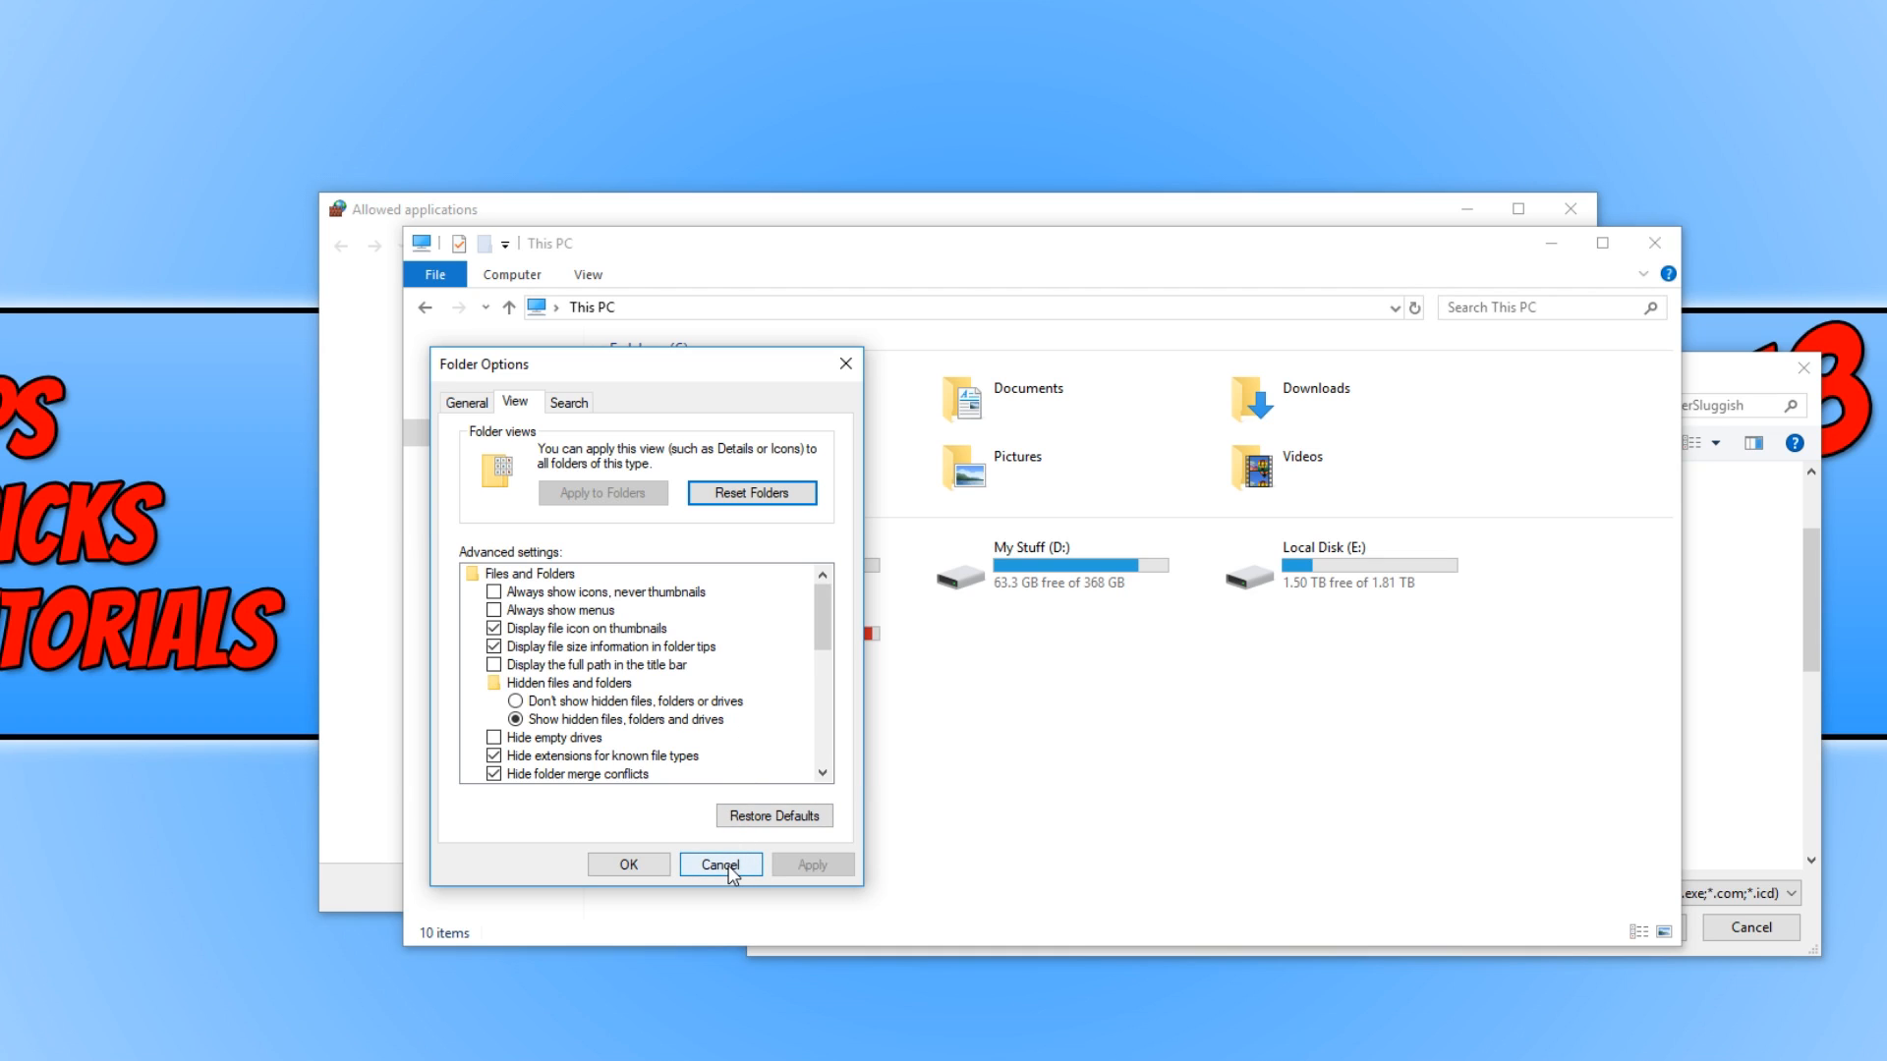
left_click(631, 864)
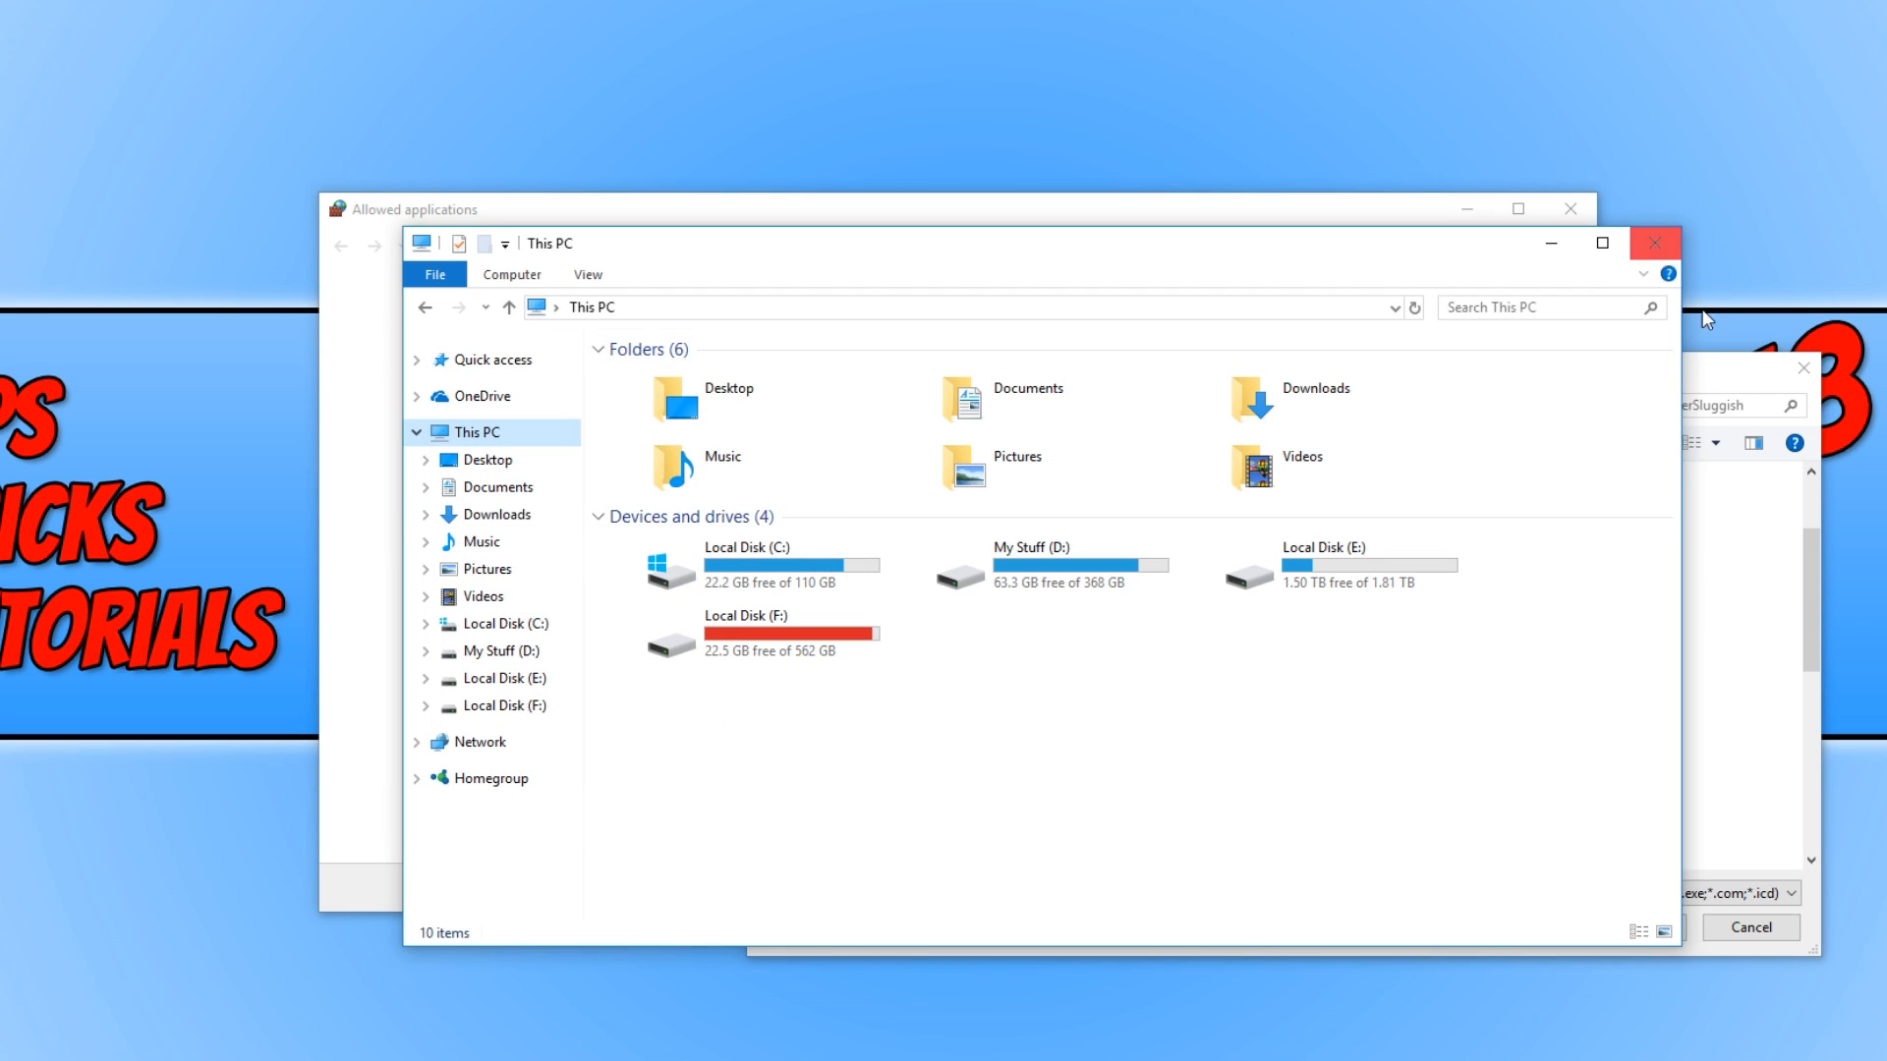
Browse into AppData > Local > Roblox > Versions > version-0eb31d37b5d64fc3.
left_click(1655, 251)
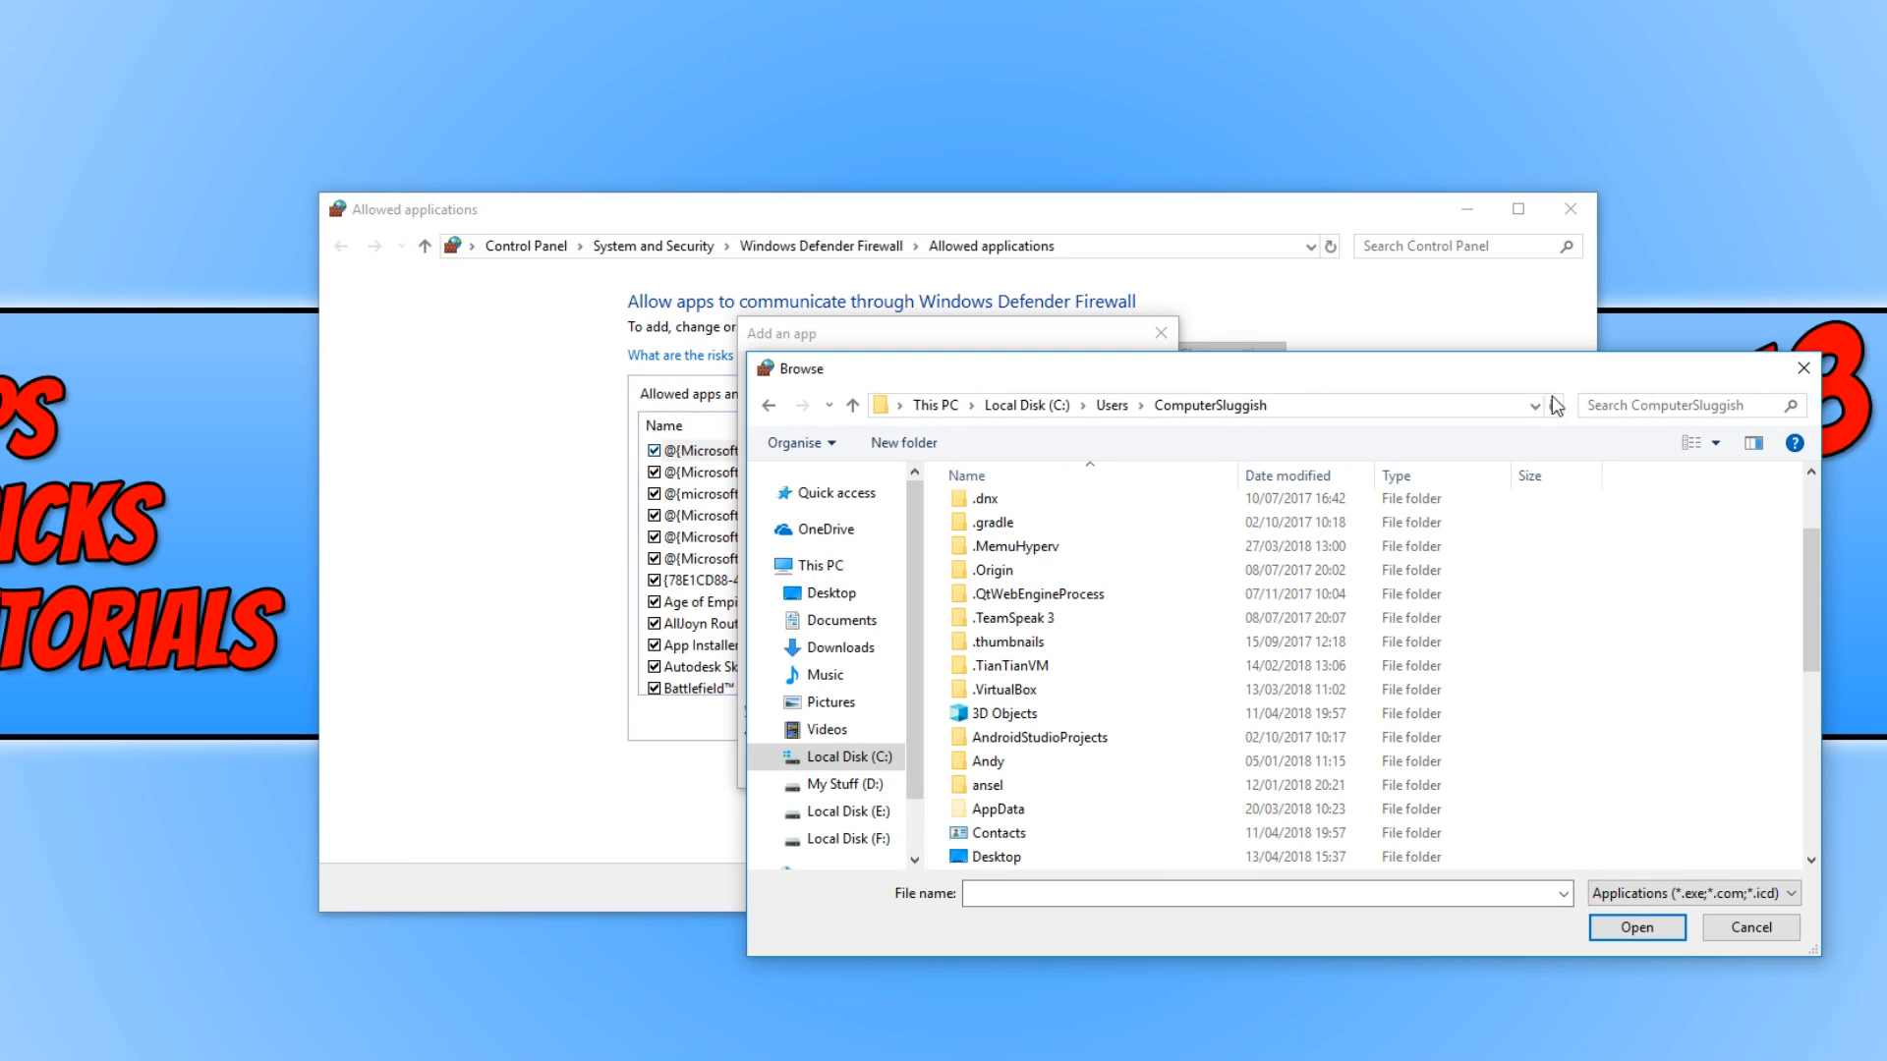
double_click(998, 809)
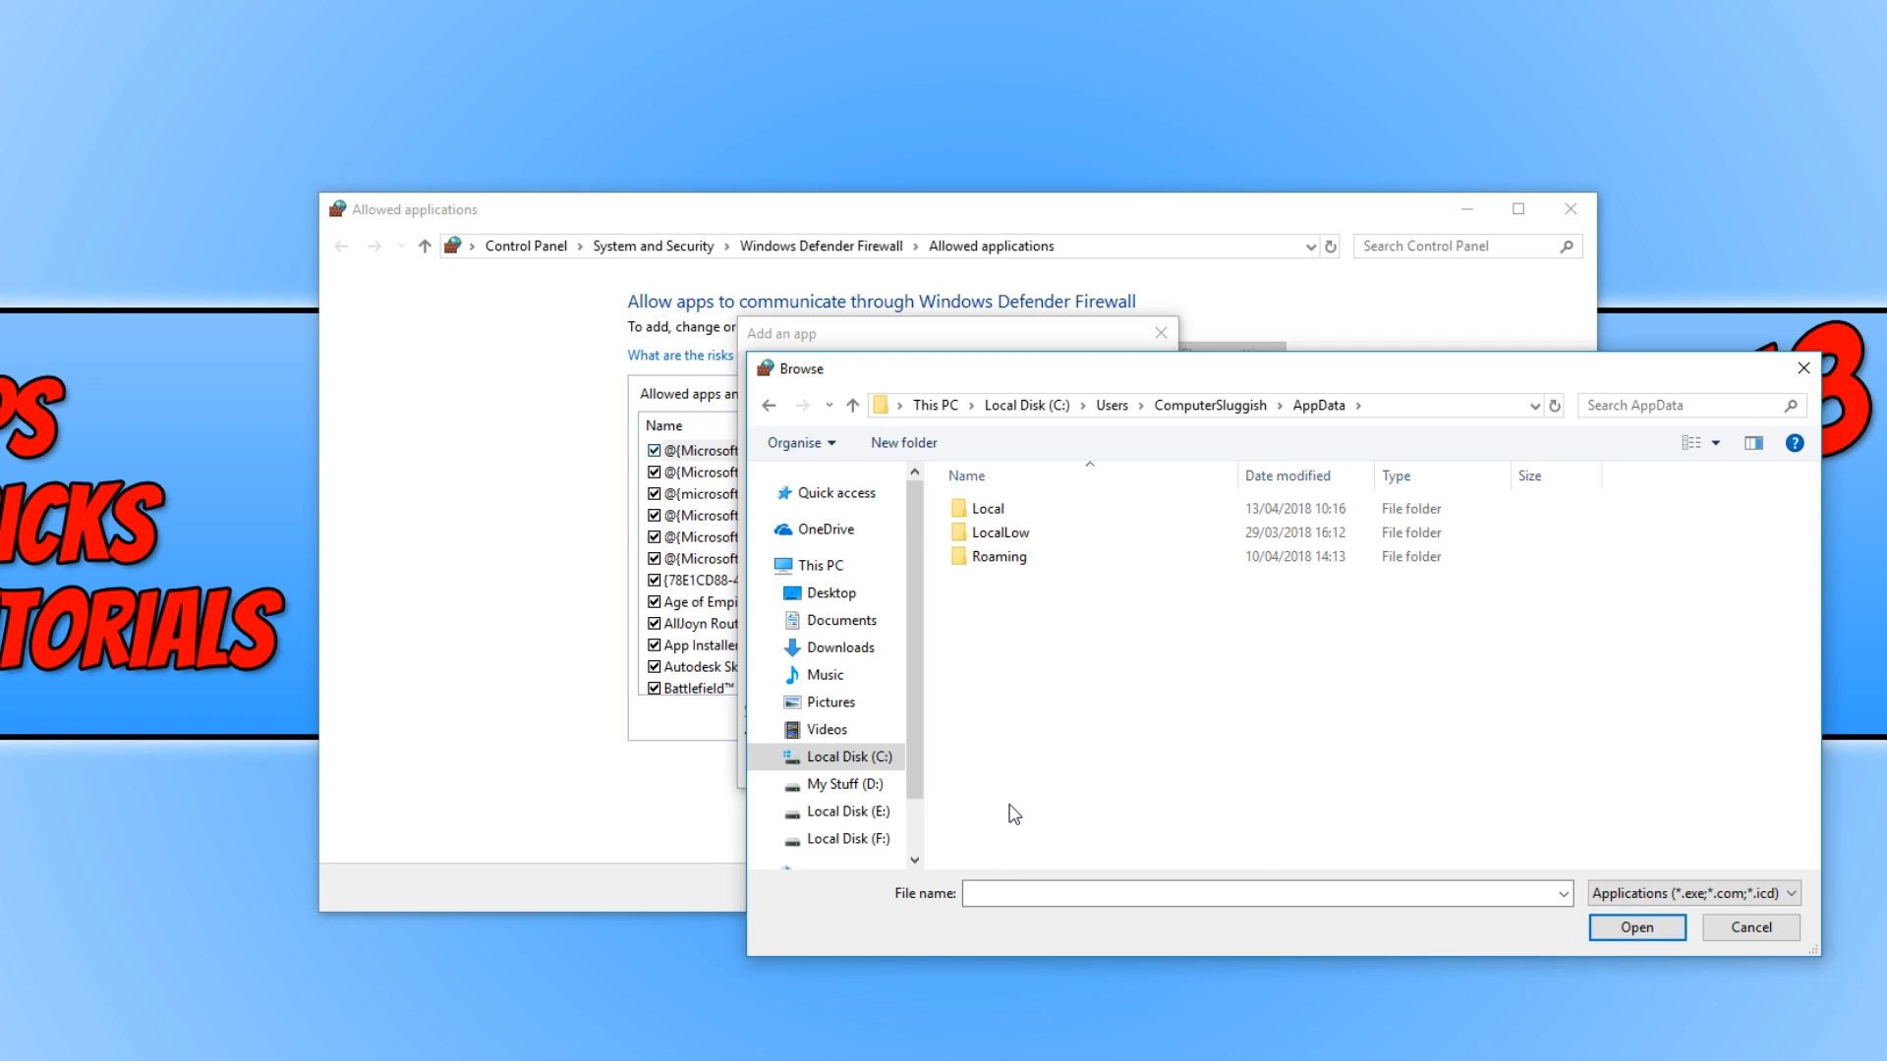
double_click(1039, 511)
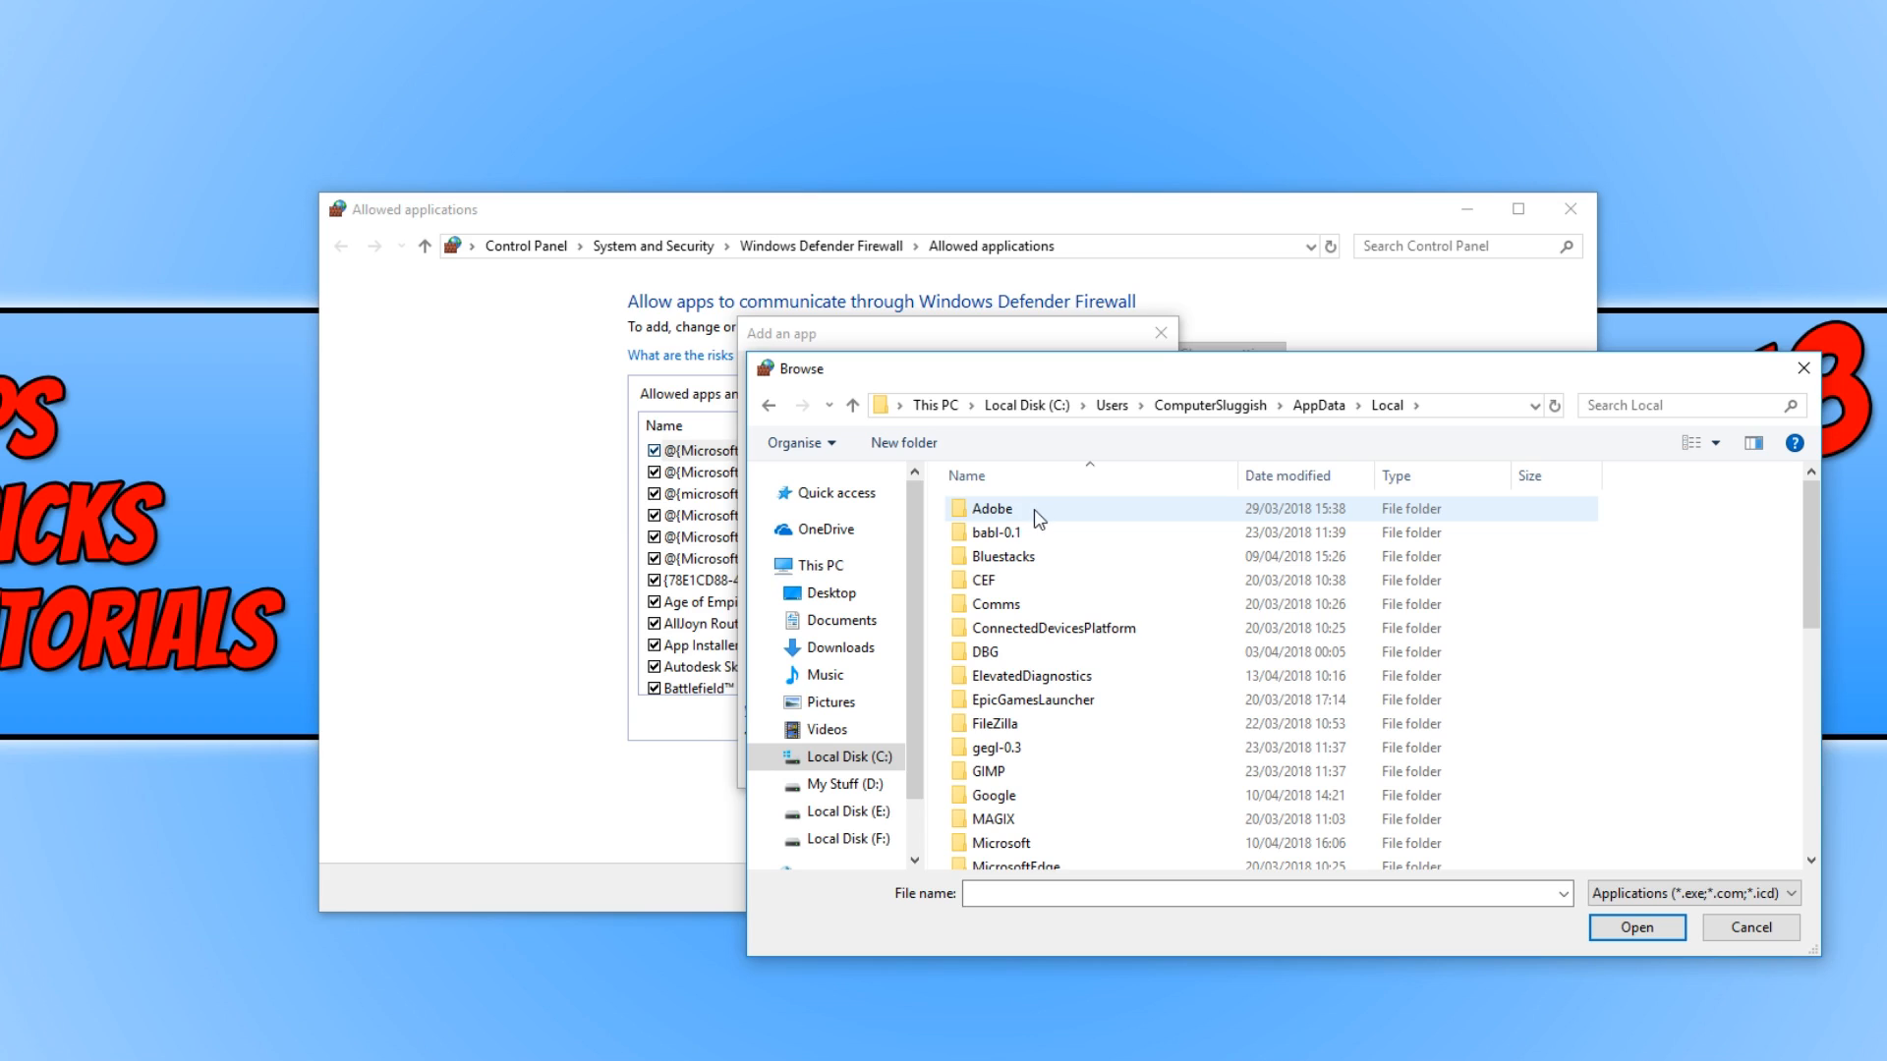
scroll(1066, 816, "down", 2)
scroll(1063, 814, "down", 1)
scroll(1059, 812, "down", 1)
scroll(1058, 812, "down", 2)
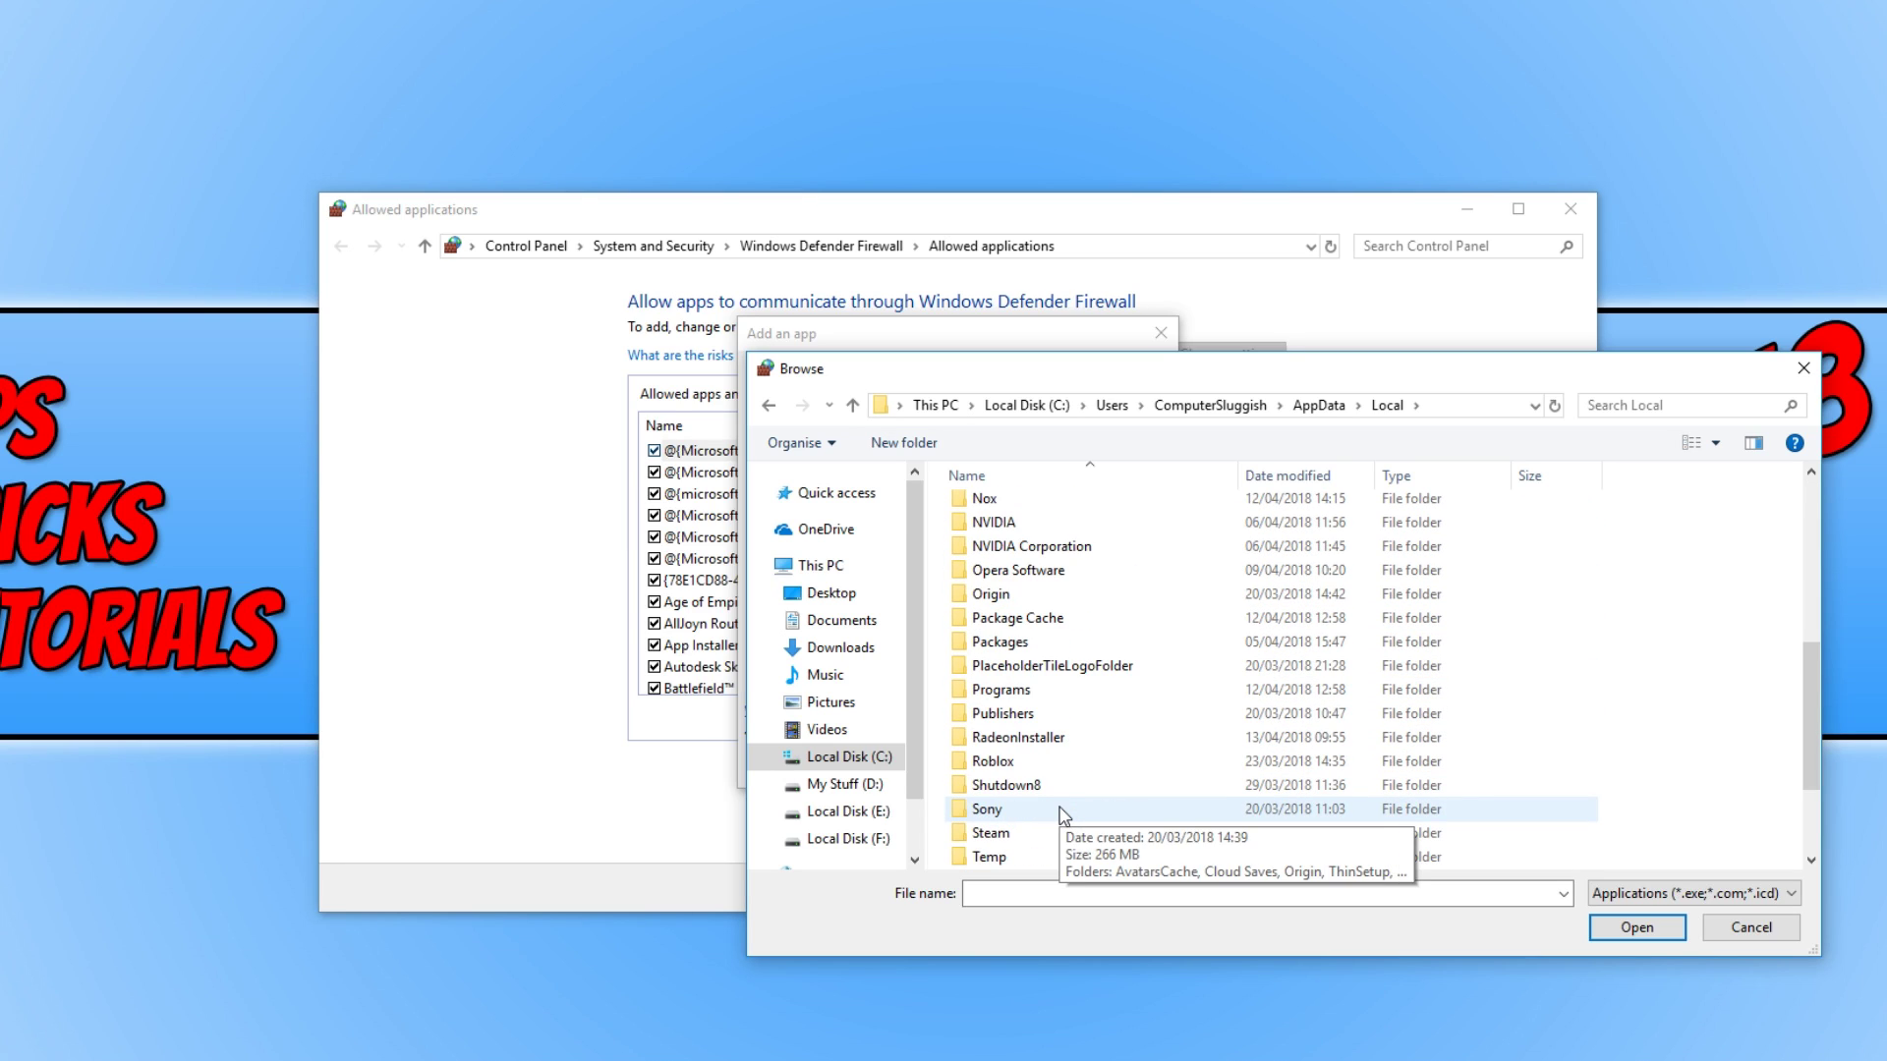
double_click(1035, 764)
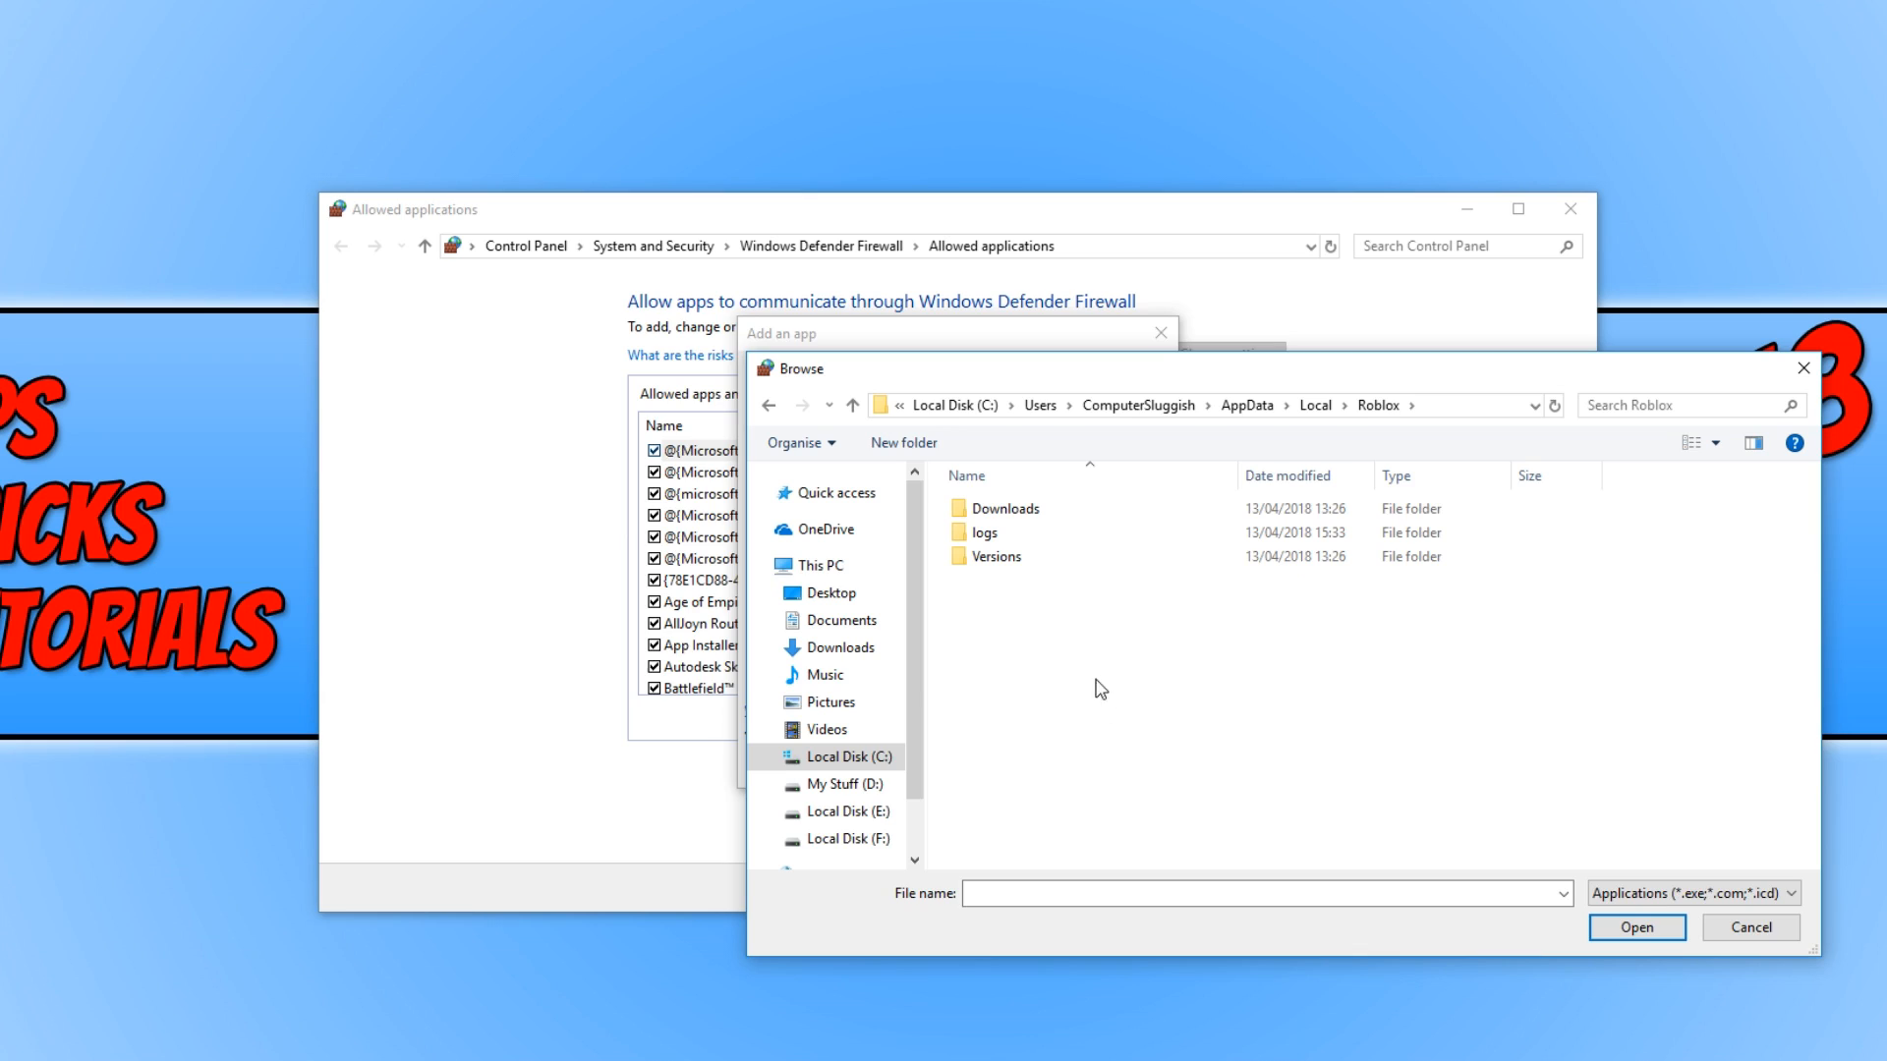
double_click(1020, 557)
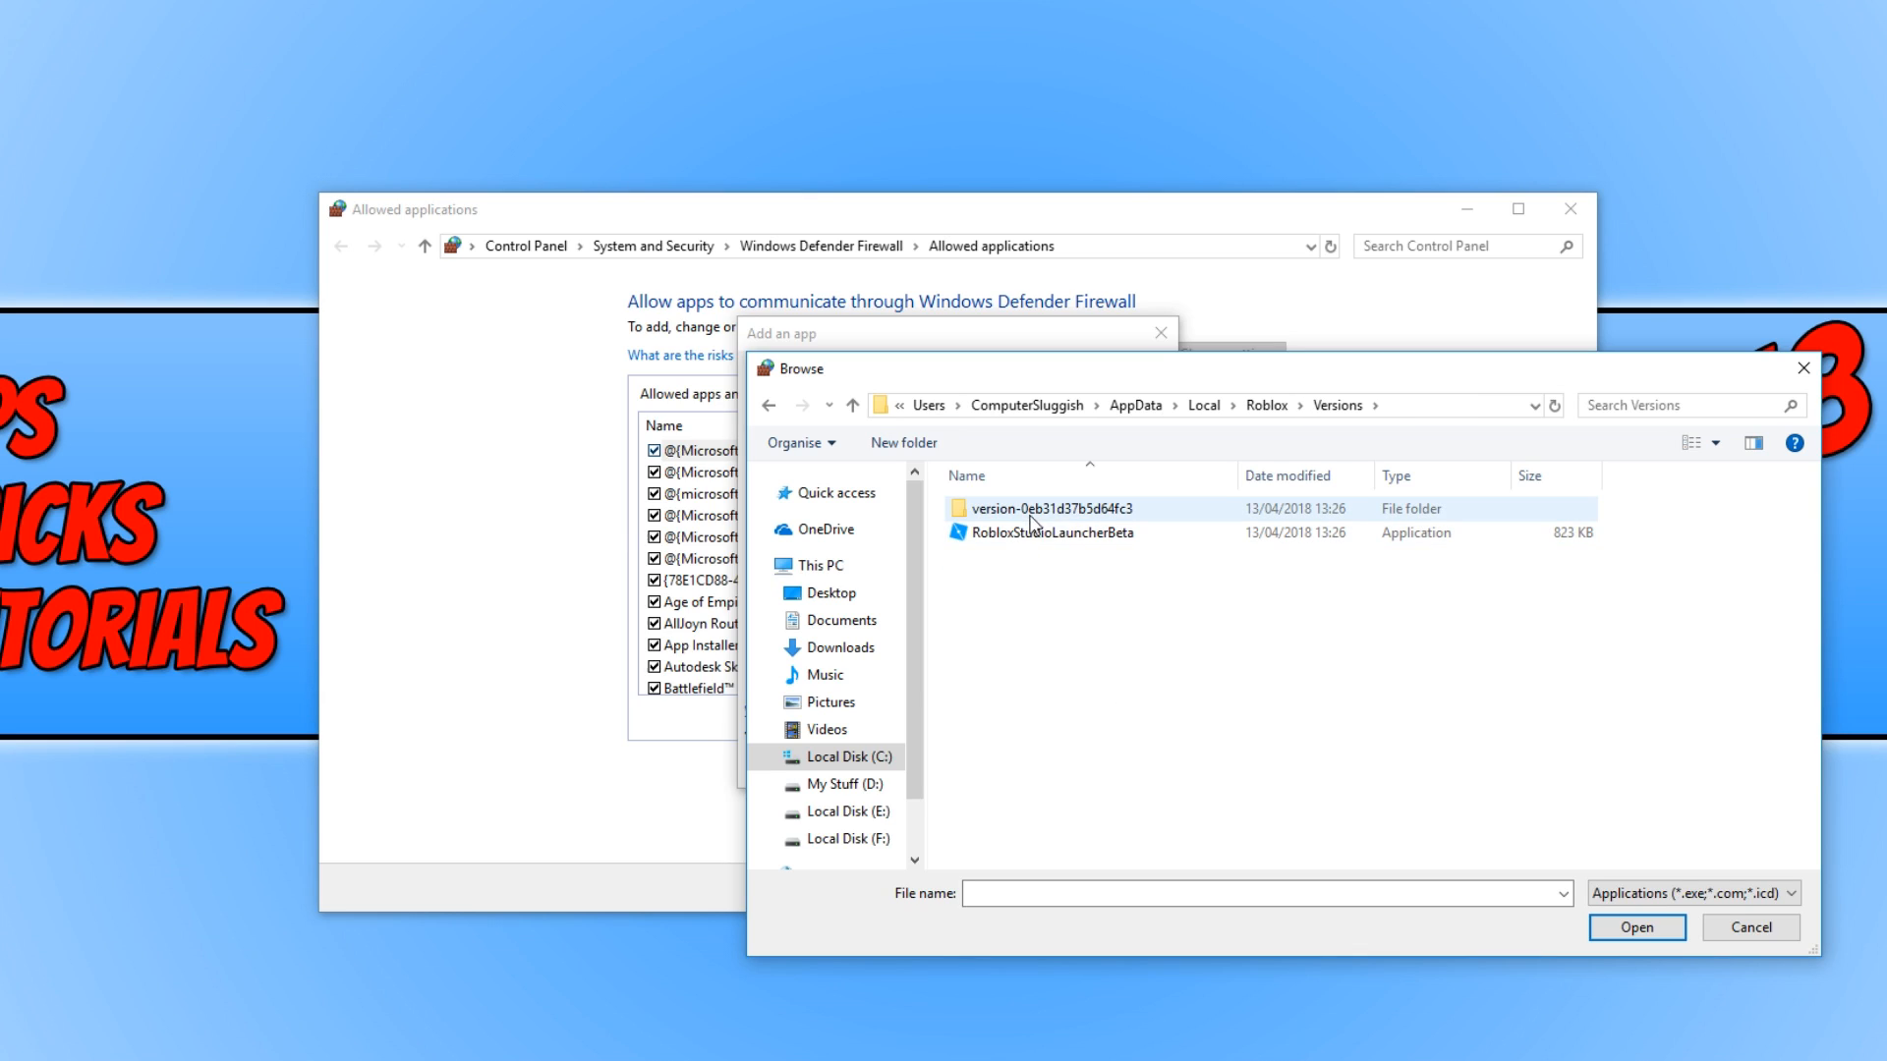
double_click(1109, 517)
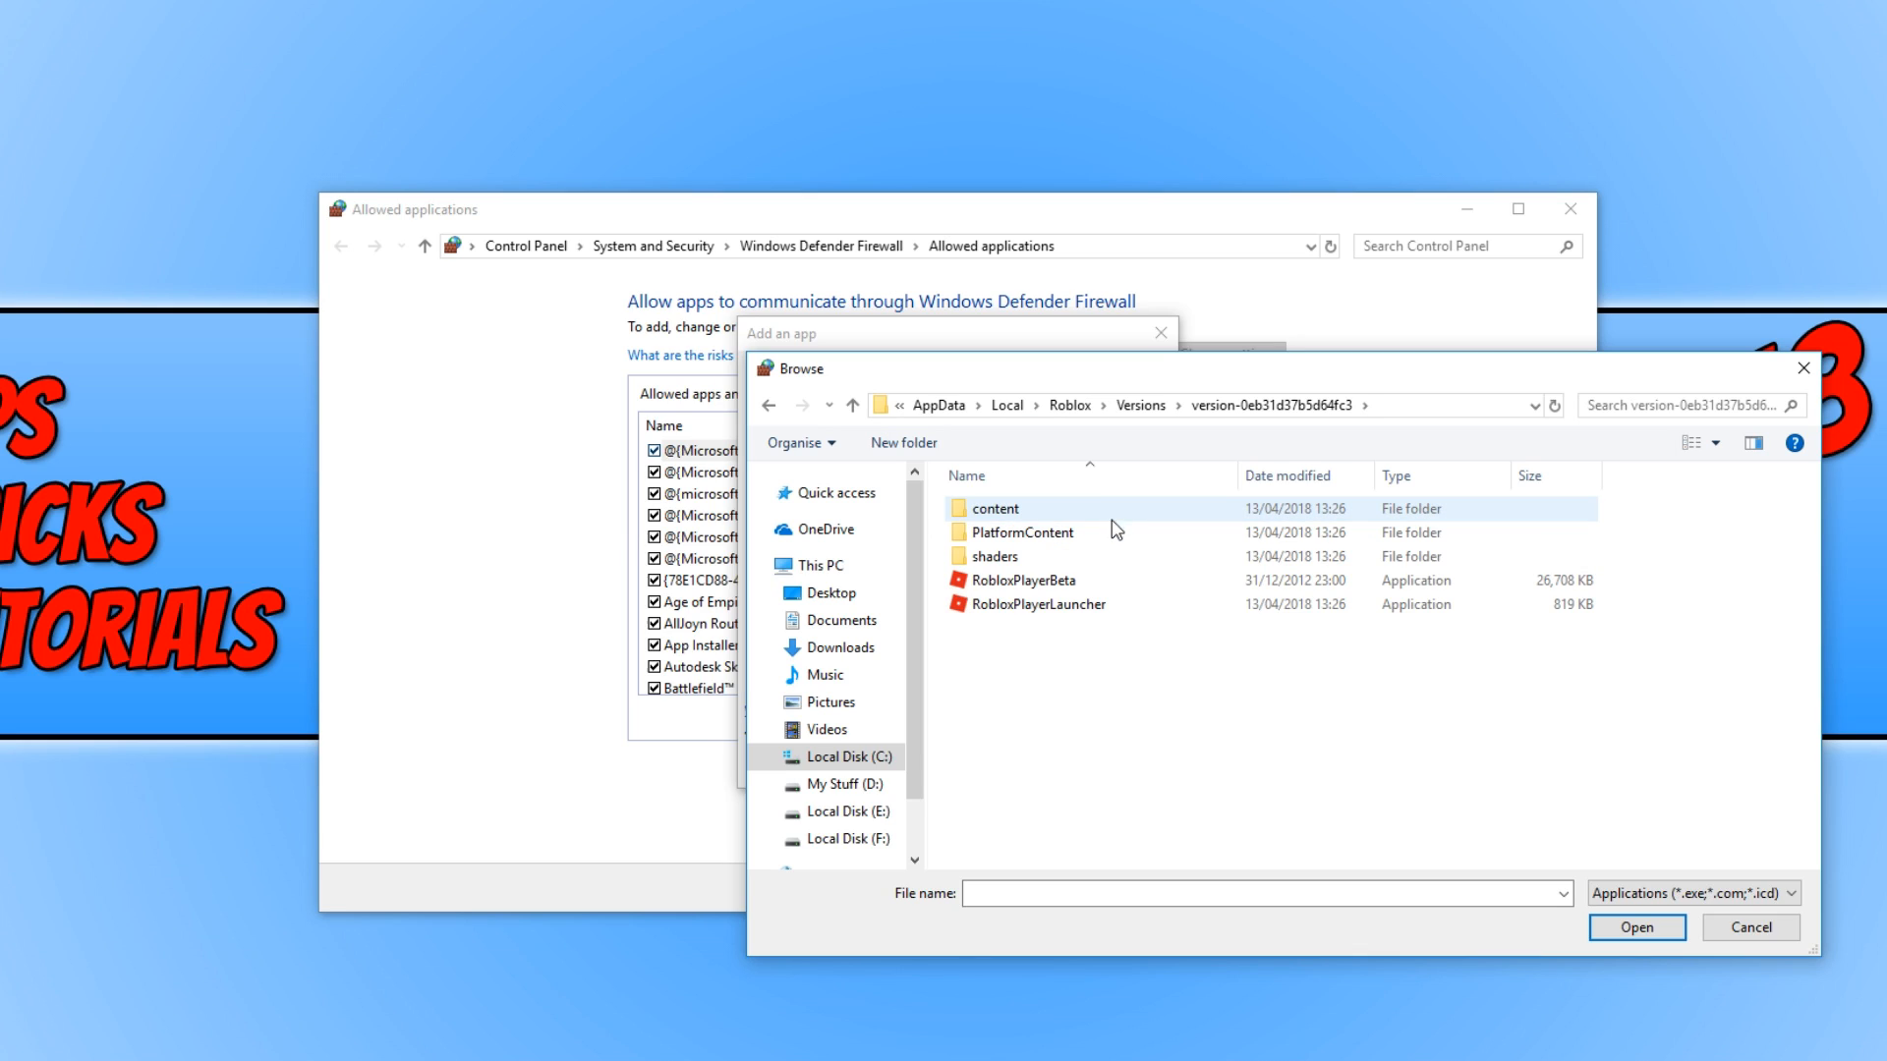
Select RobloxPlayerBeta as the application to allow, loading it as Roblox Game Client.
left_click(1077, 581)
double_click(1078, 581)
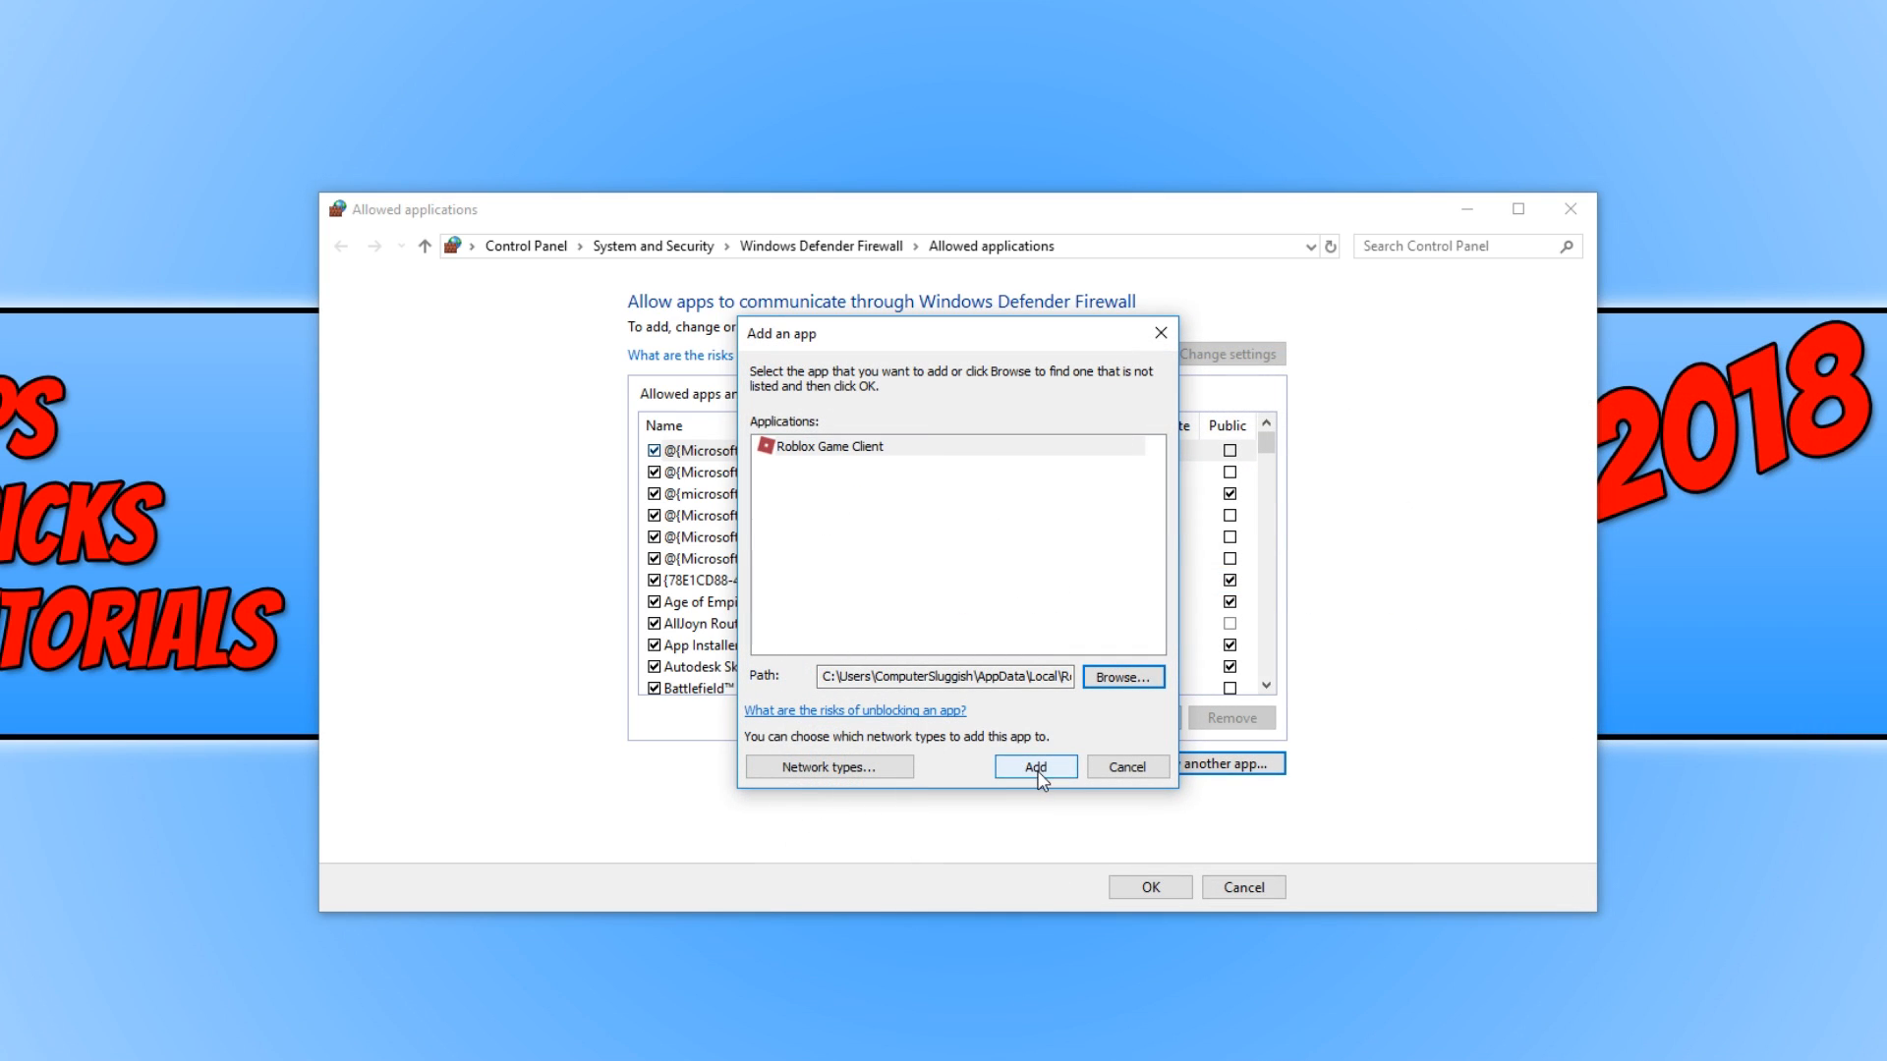
Add Roblox Game Client, allow it on public networks as well as private, and save the firewall changes.
left_click(1033, 769)
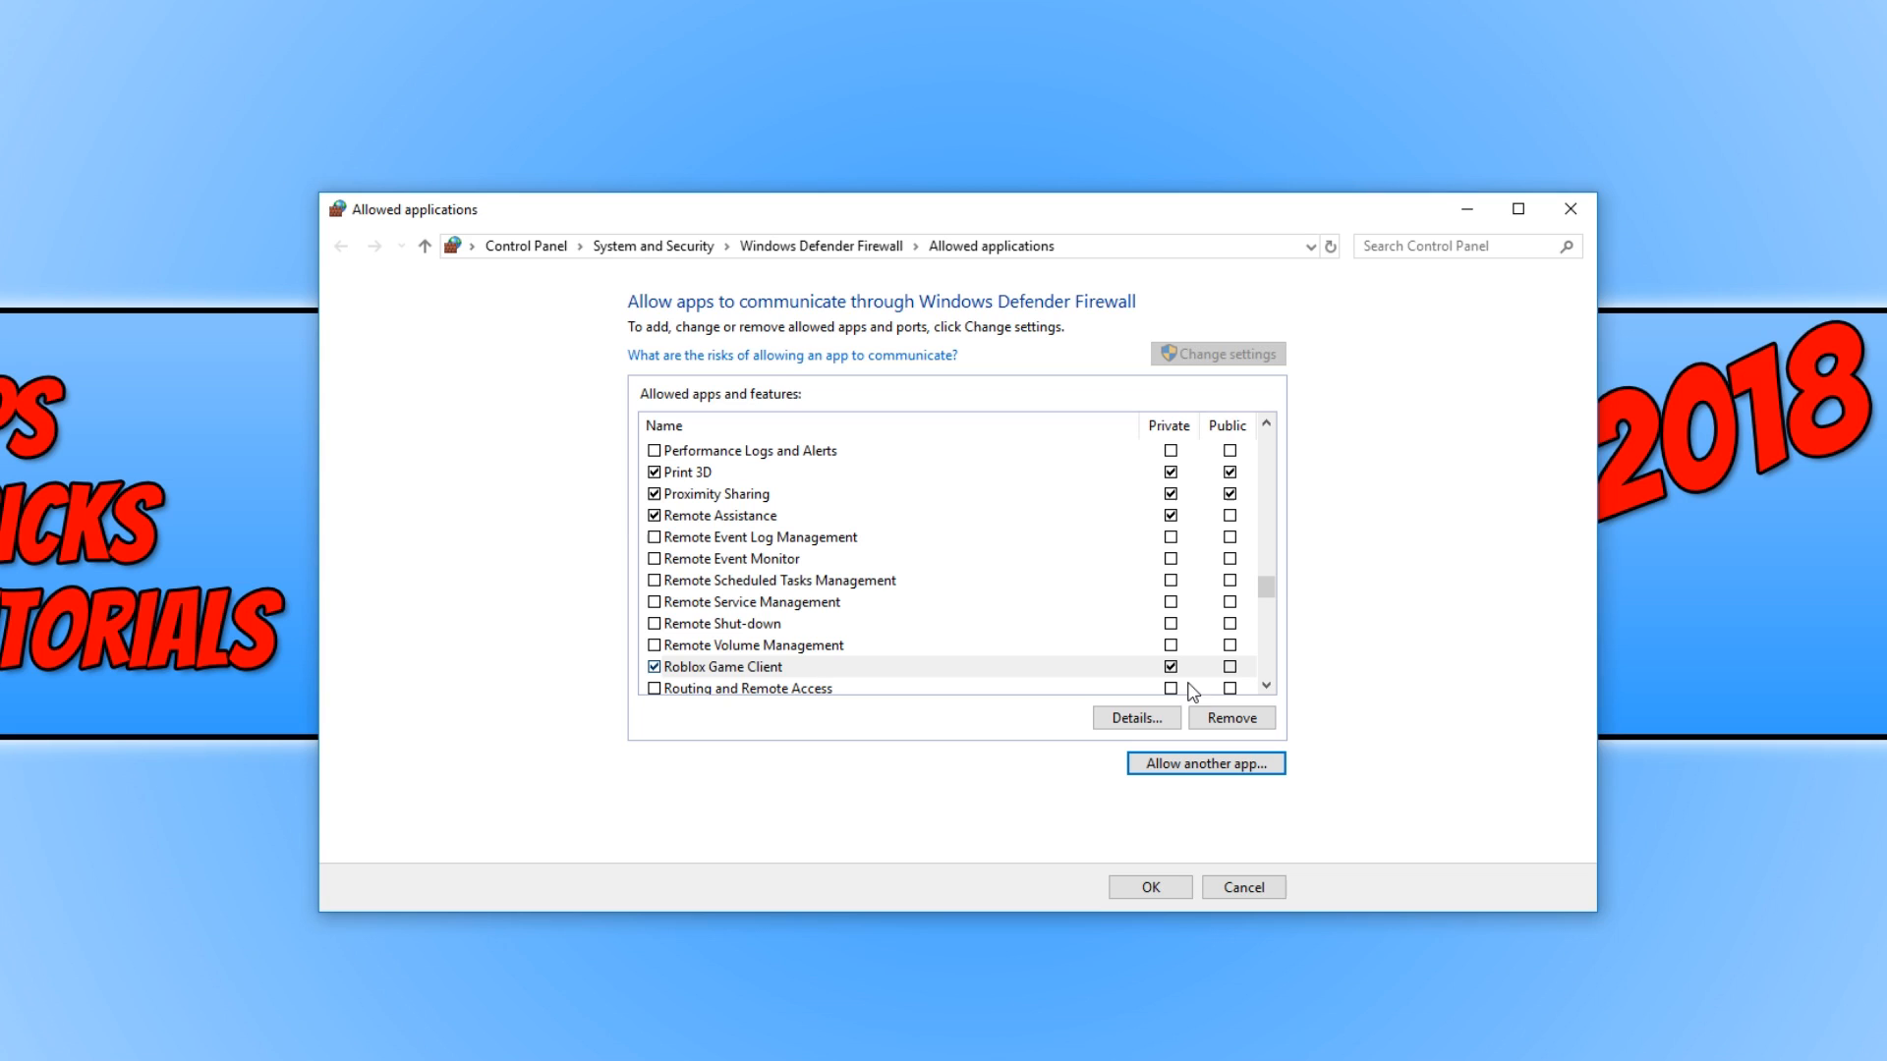
left_click(1230, 671)
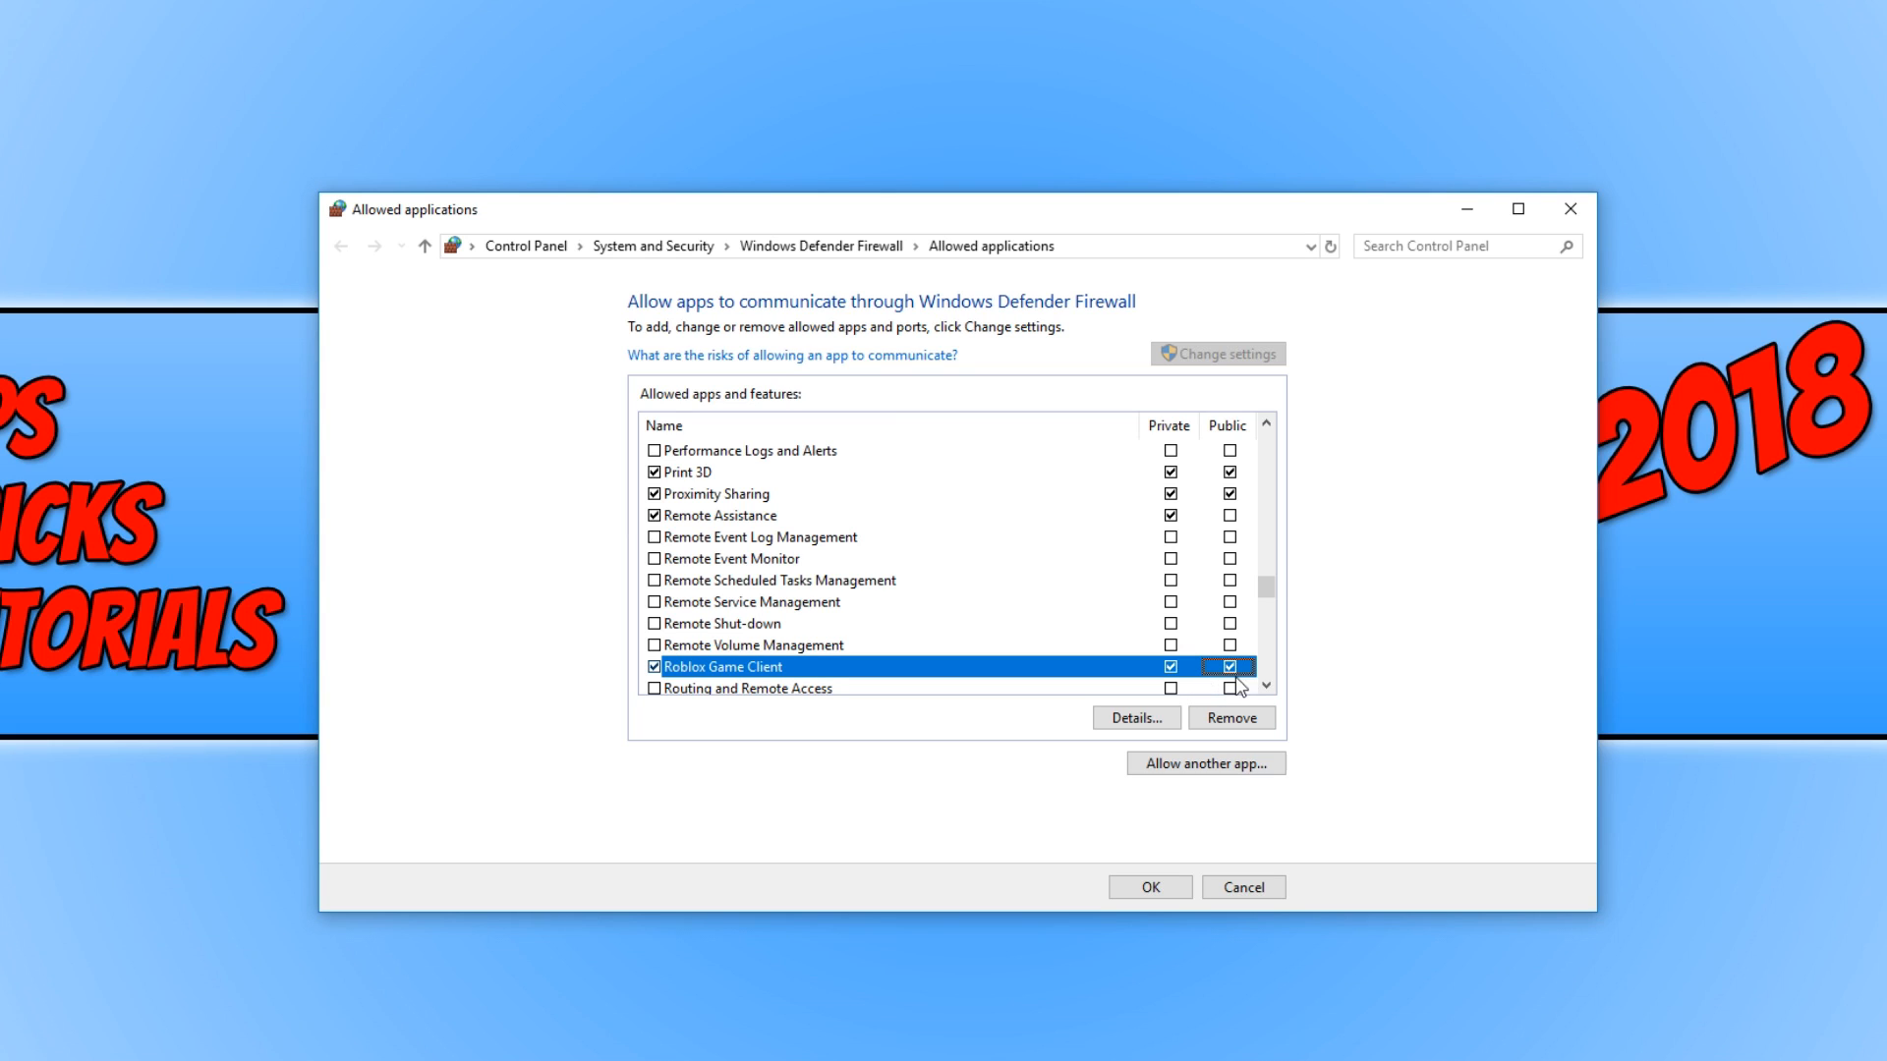
left_click(1148, 895)
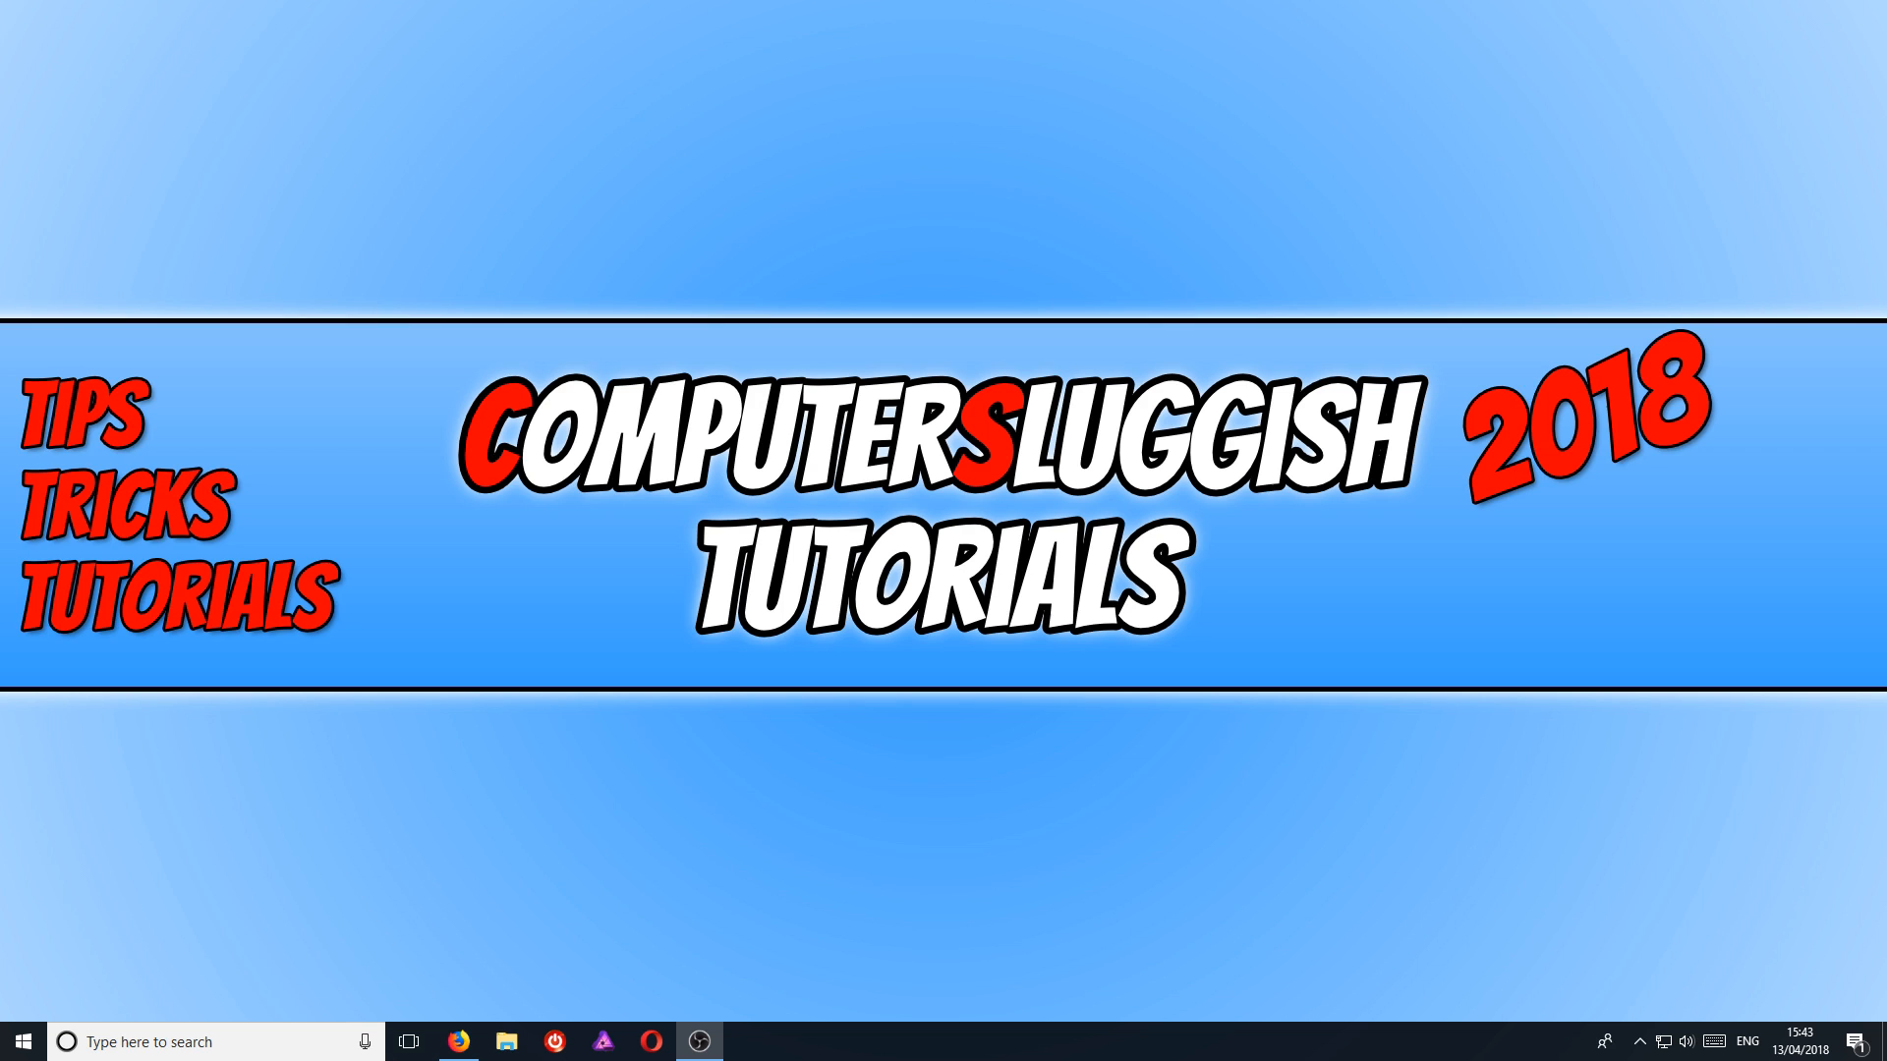
Restore Firefox and switch from the NVIDIA driver page to the DirectX End-User Runtime tab.
left_click(459, 1041)
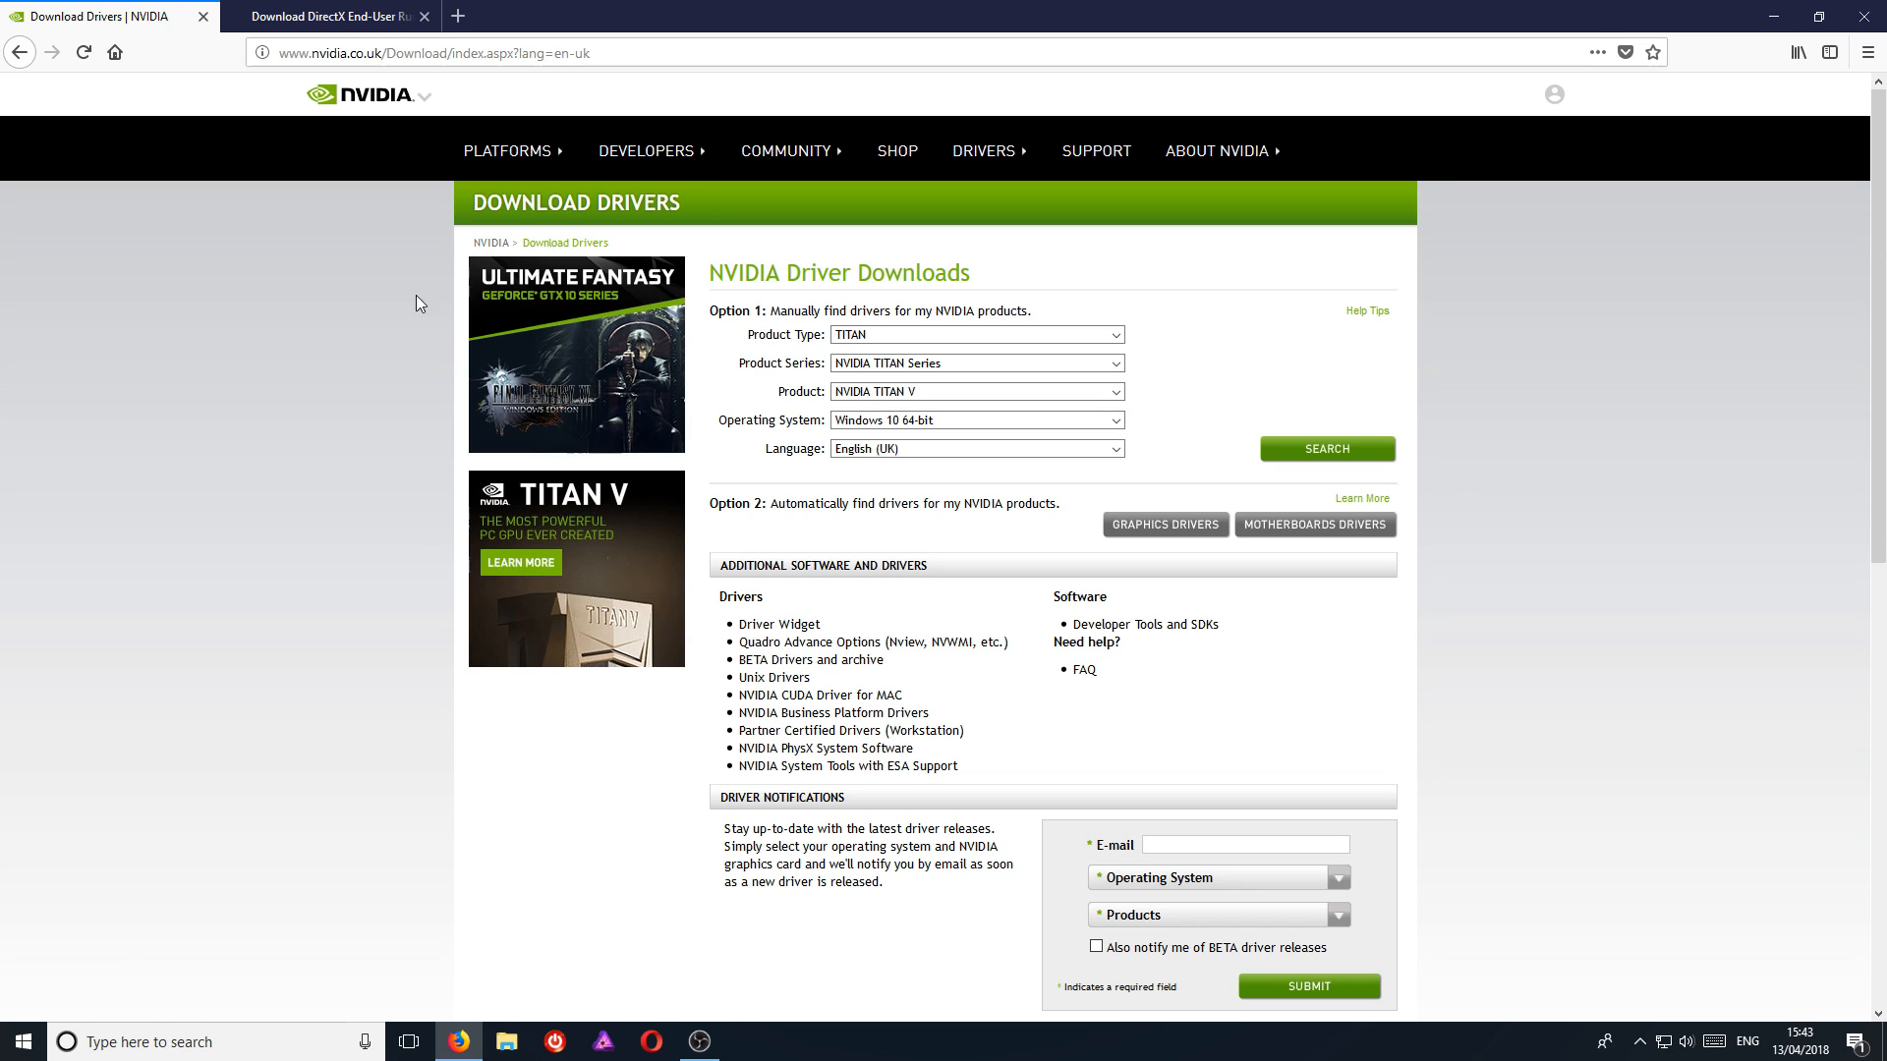
left_click(311, 18)
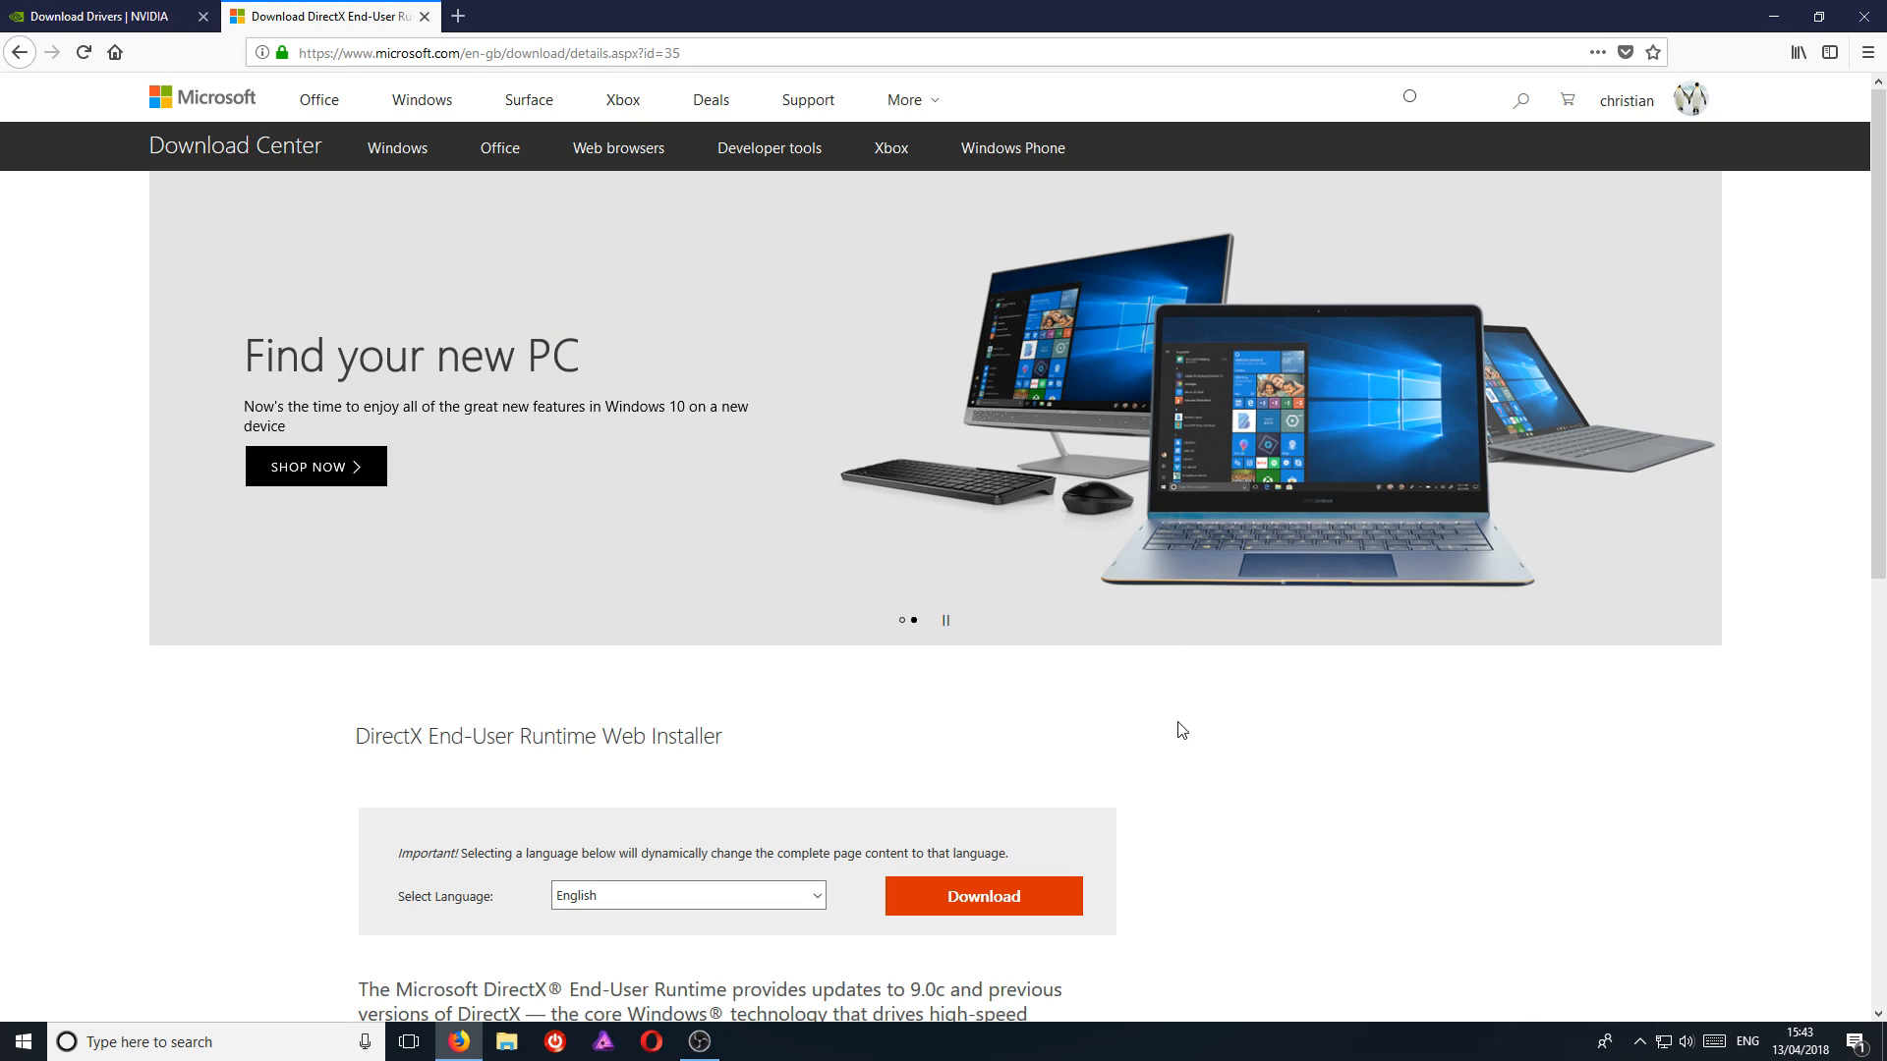
Download the DirectX End-User Runtime Web Installer, declining the suggested extras, and save dxwebsetup.exe.
left_click(957, 895)
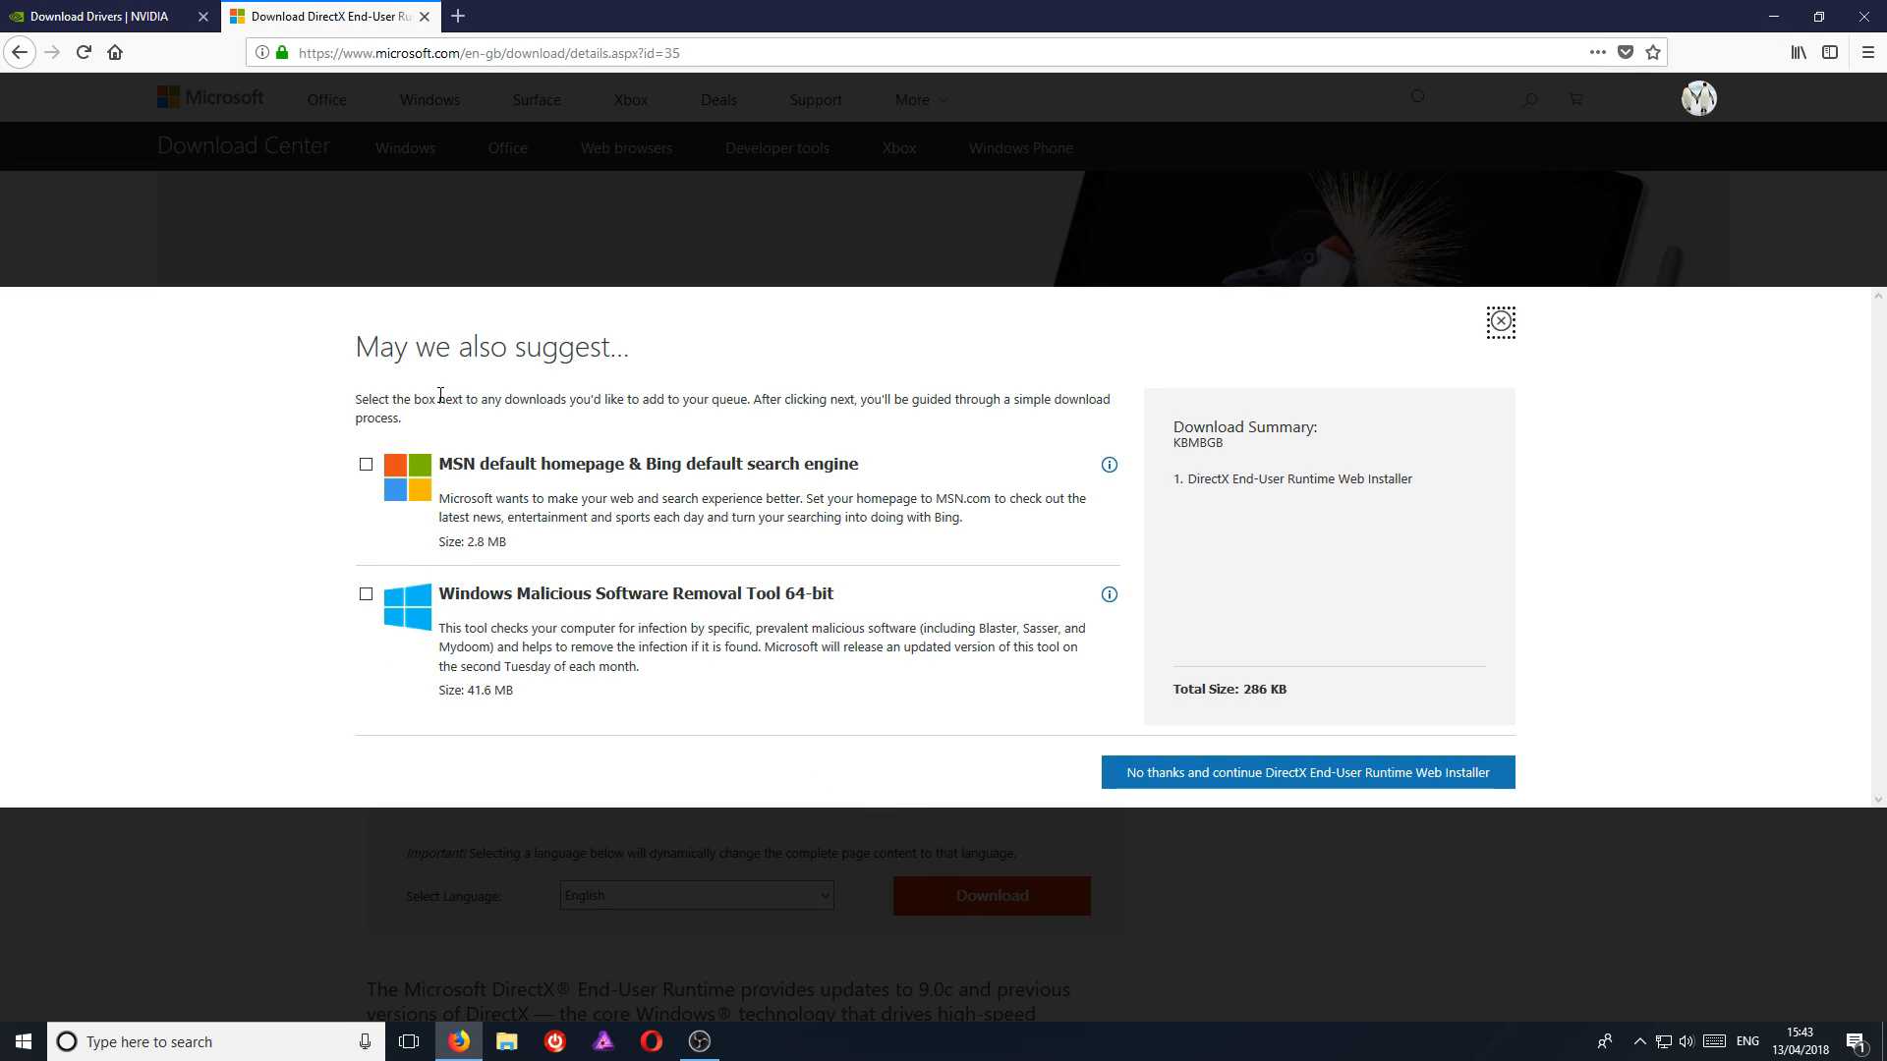
left_click(1273, 789)
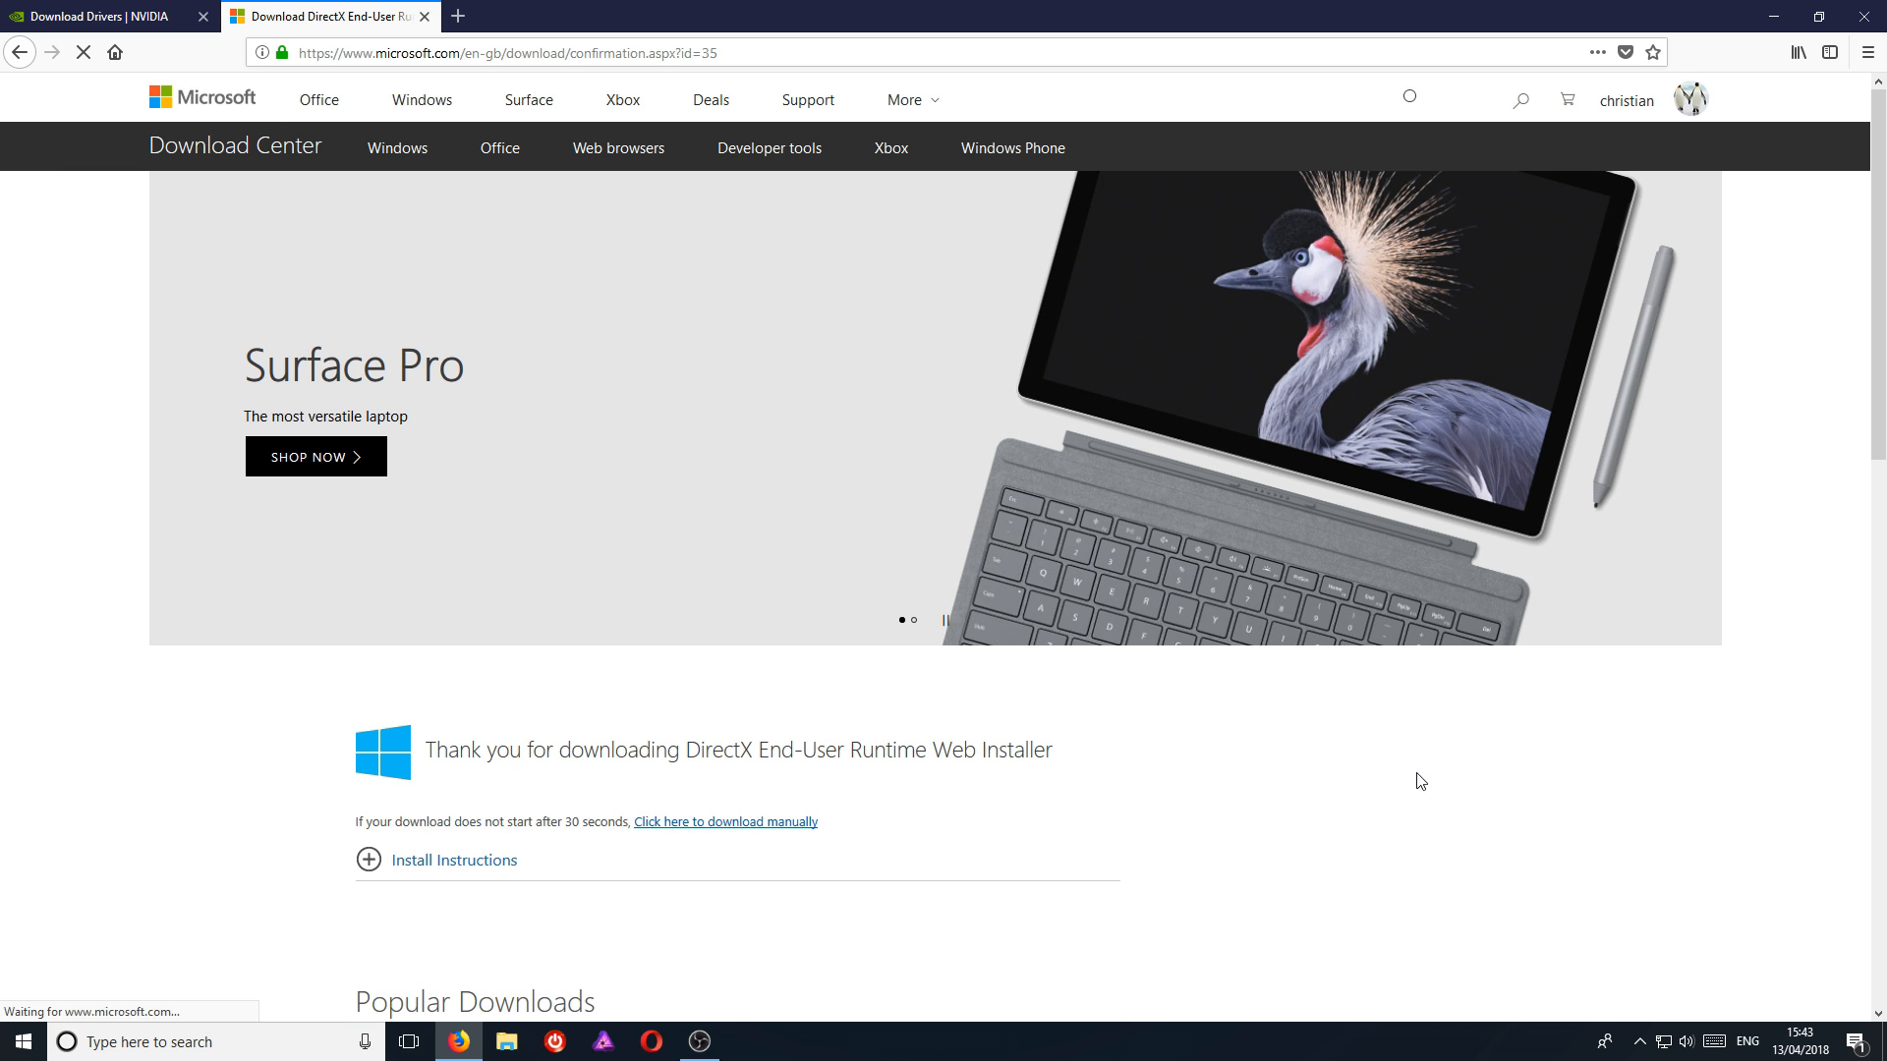
left_click(543, 475)
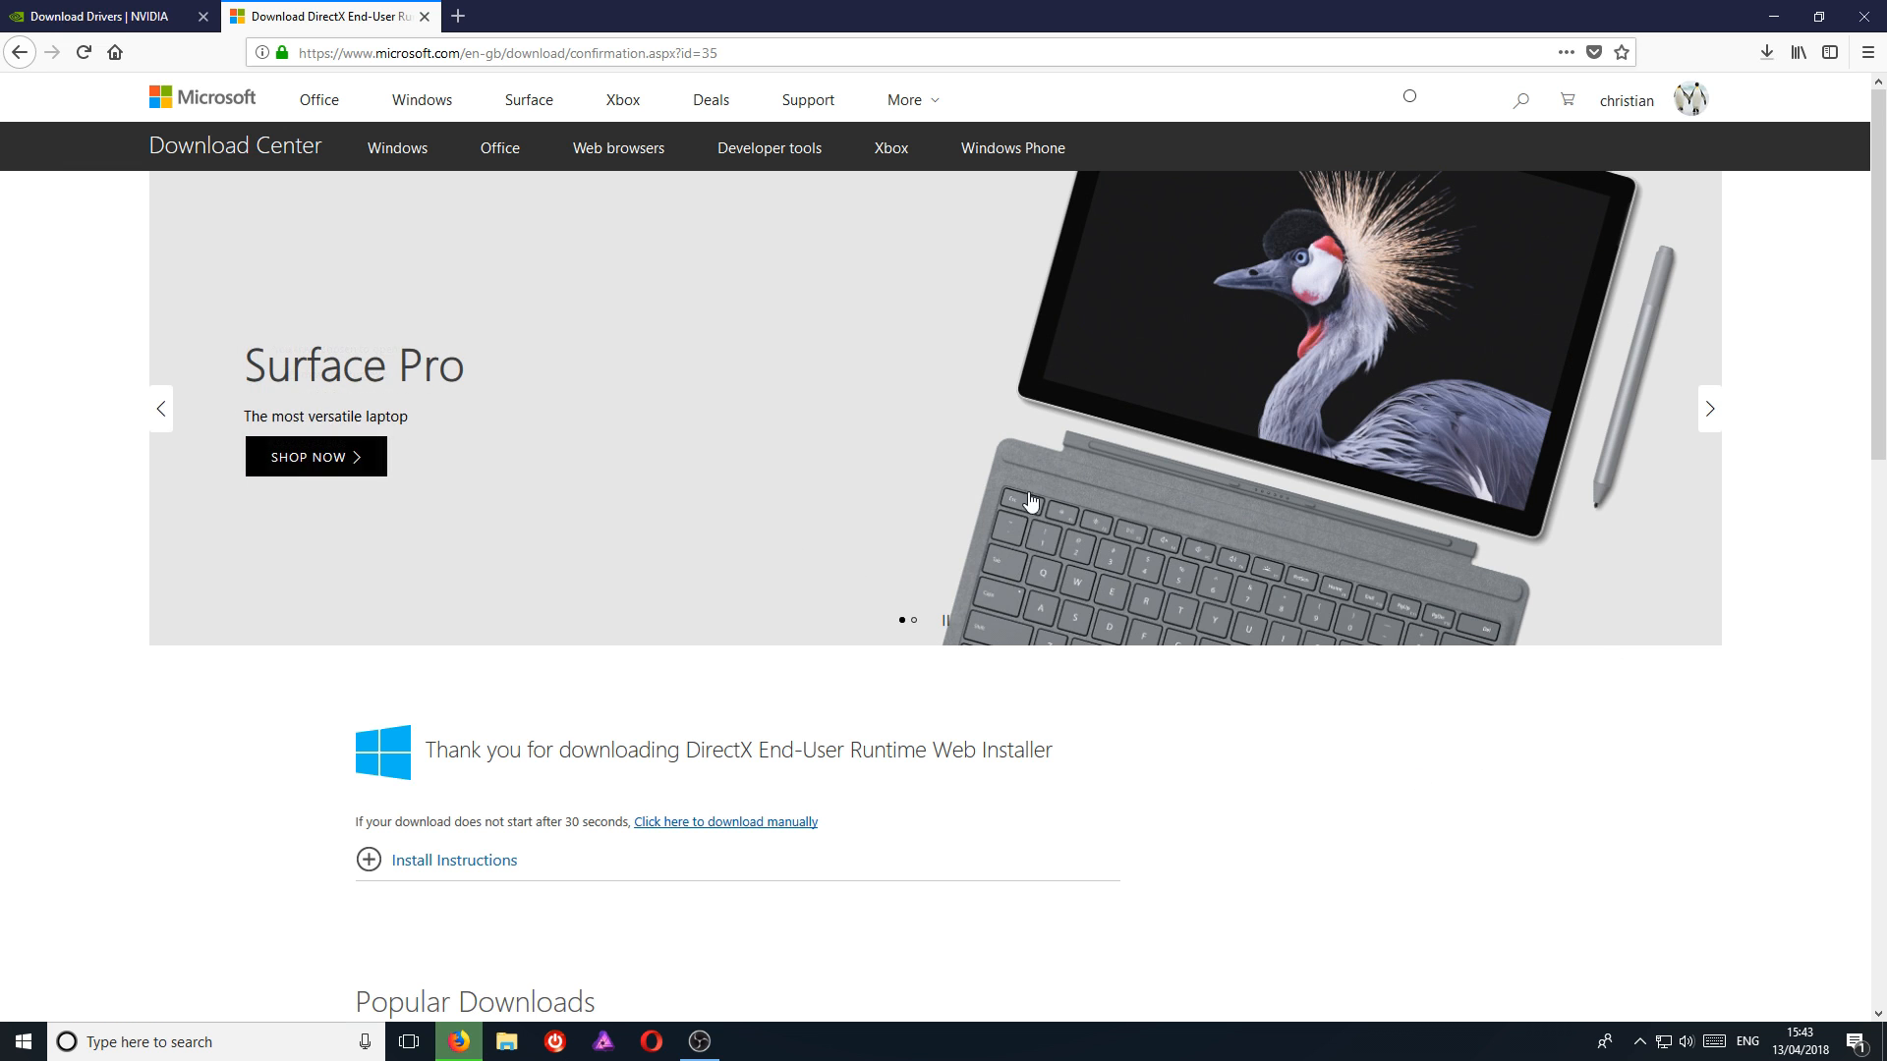
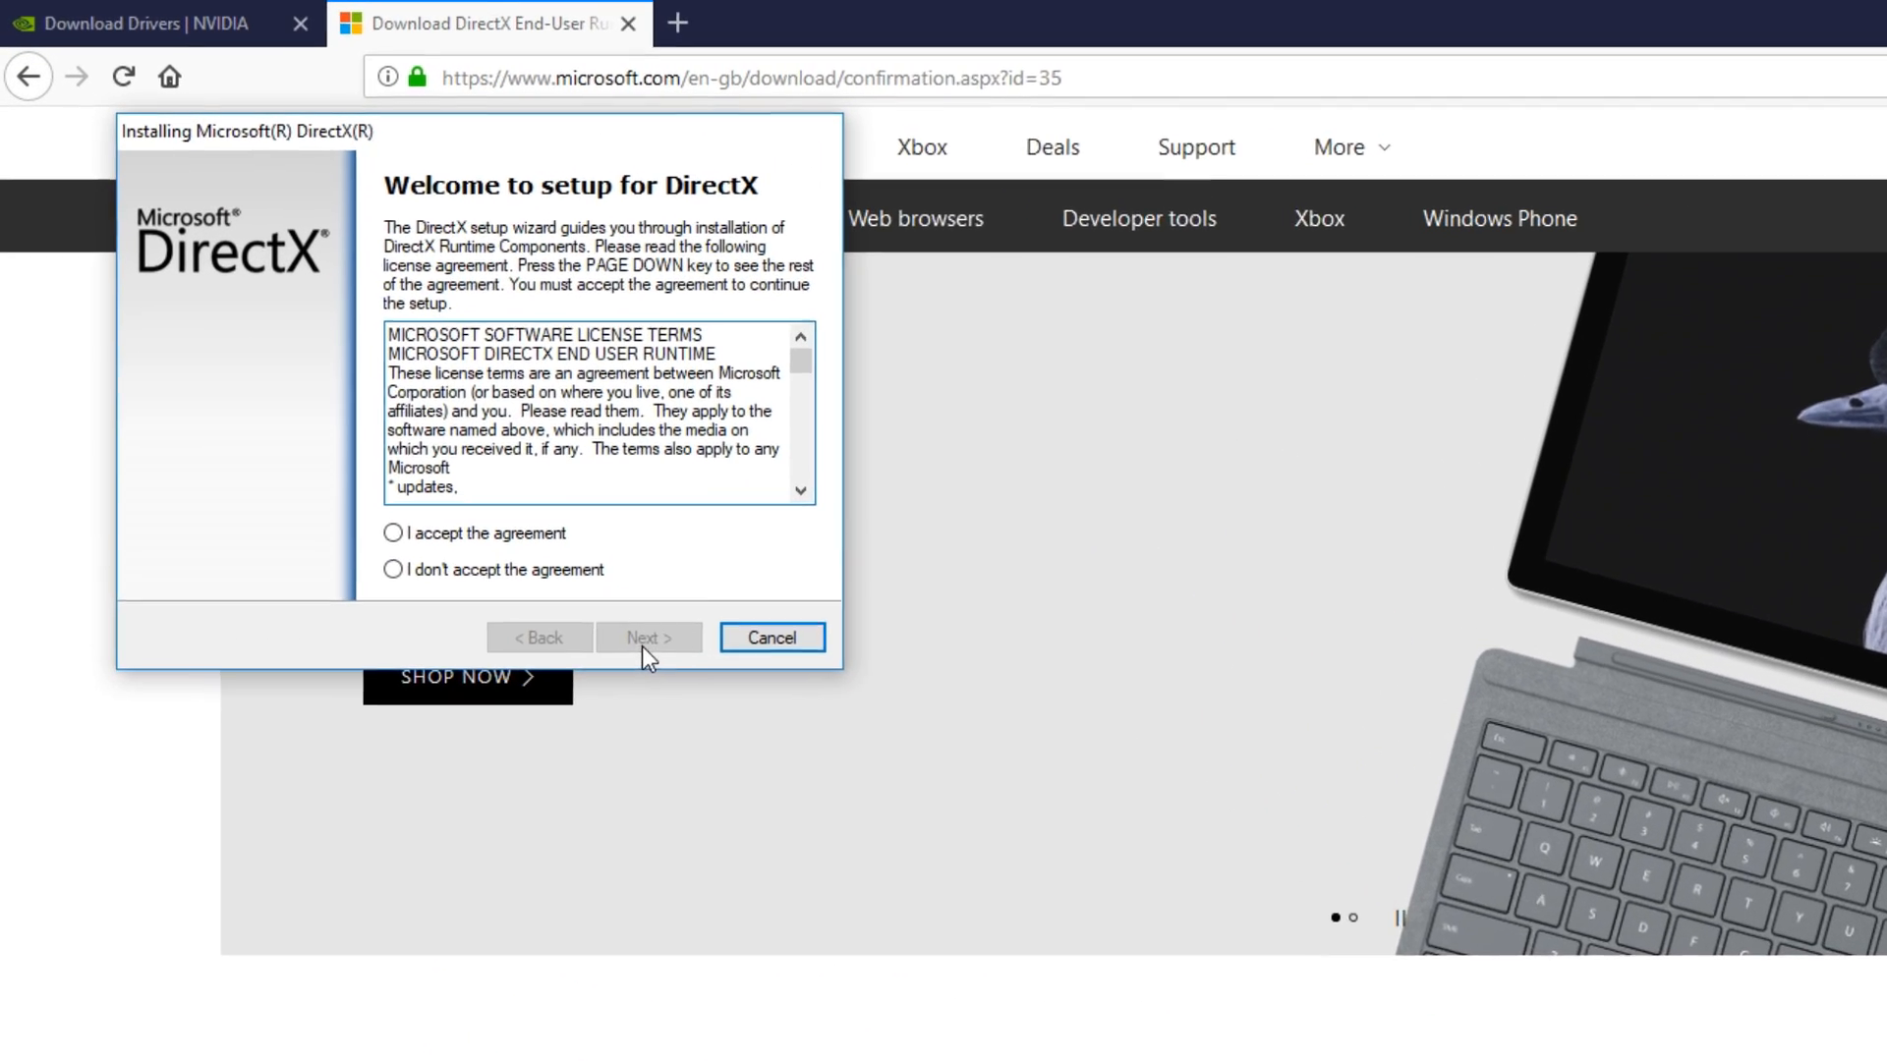
Accept the licence agreement and continue setup with the Bing Bar offer unchecked.
left_click(498, 530)
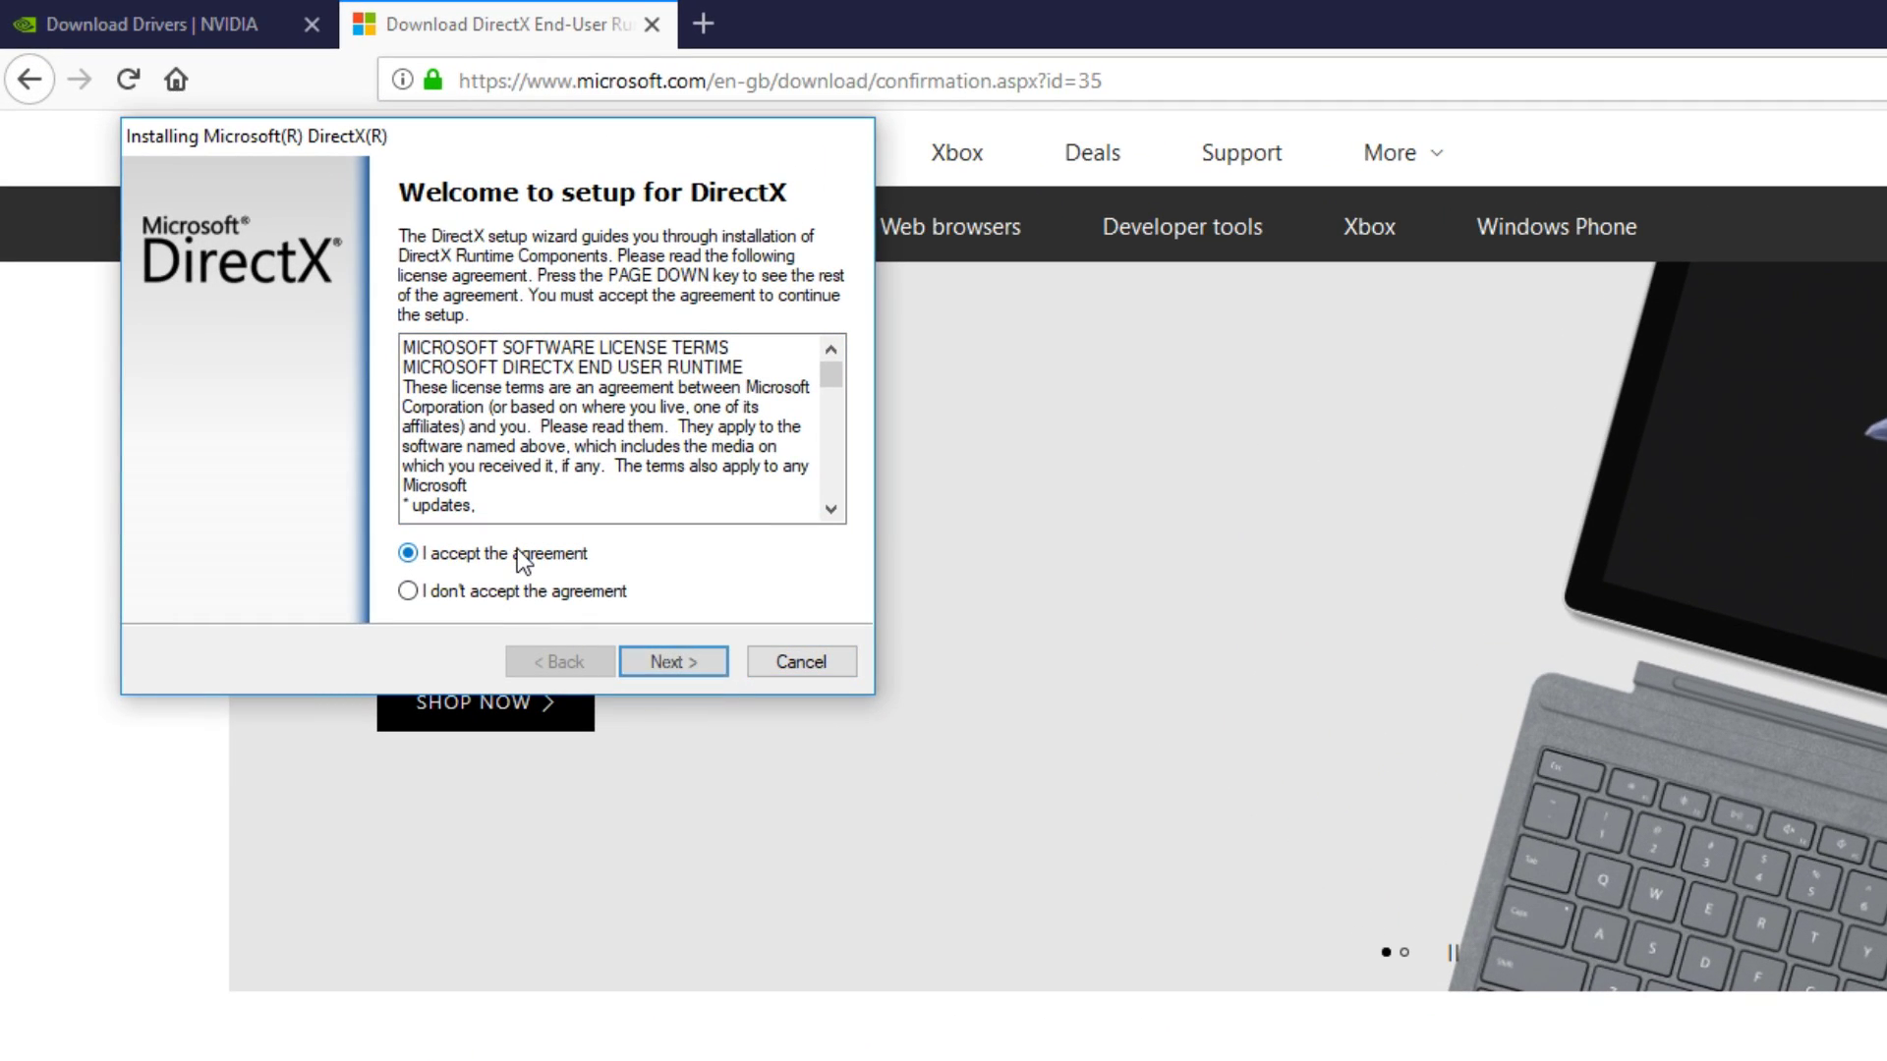
left_click(672, 662)
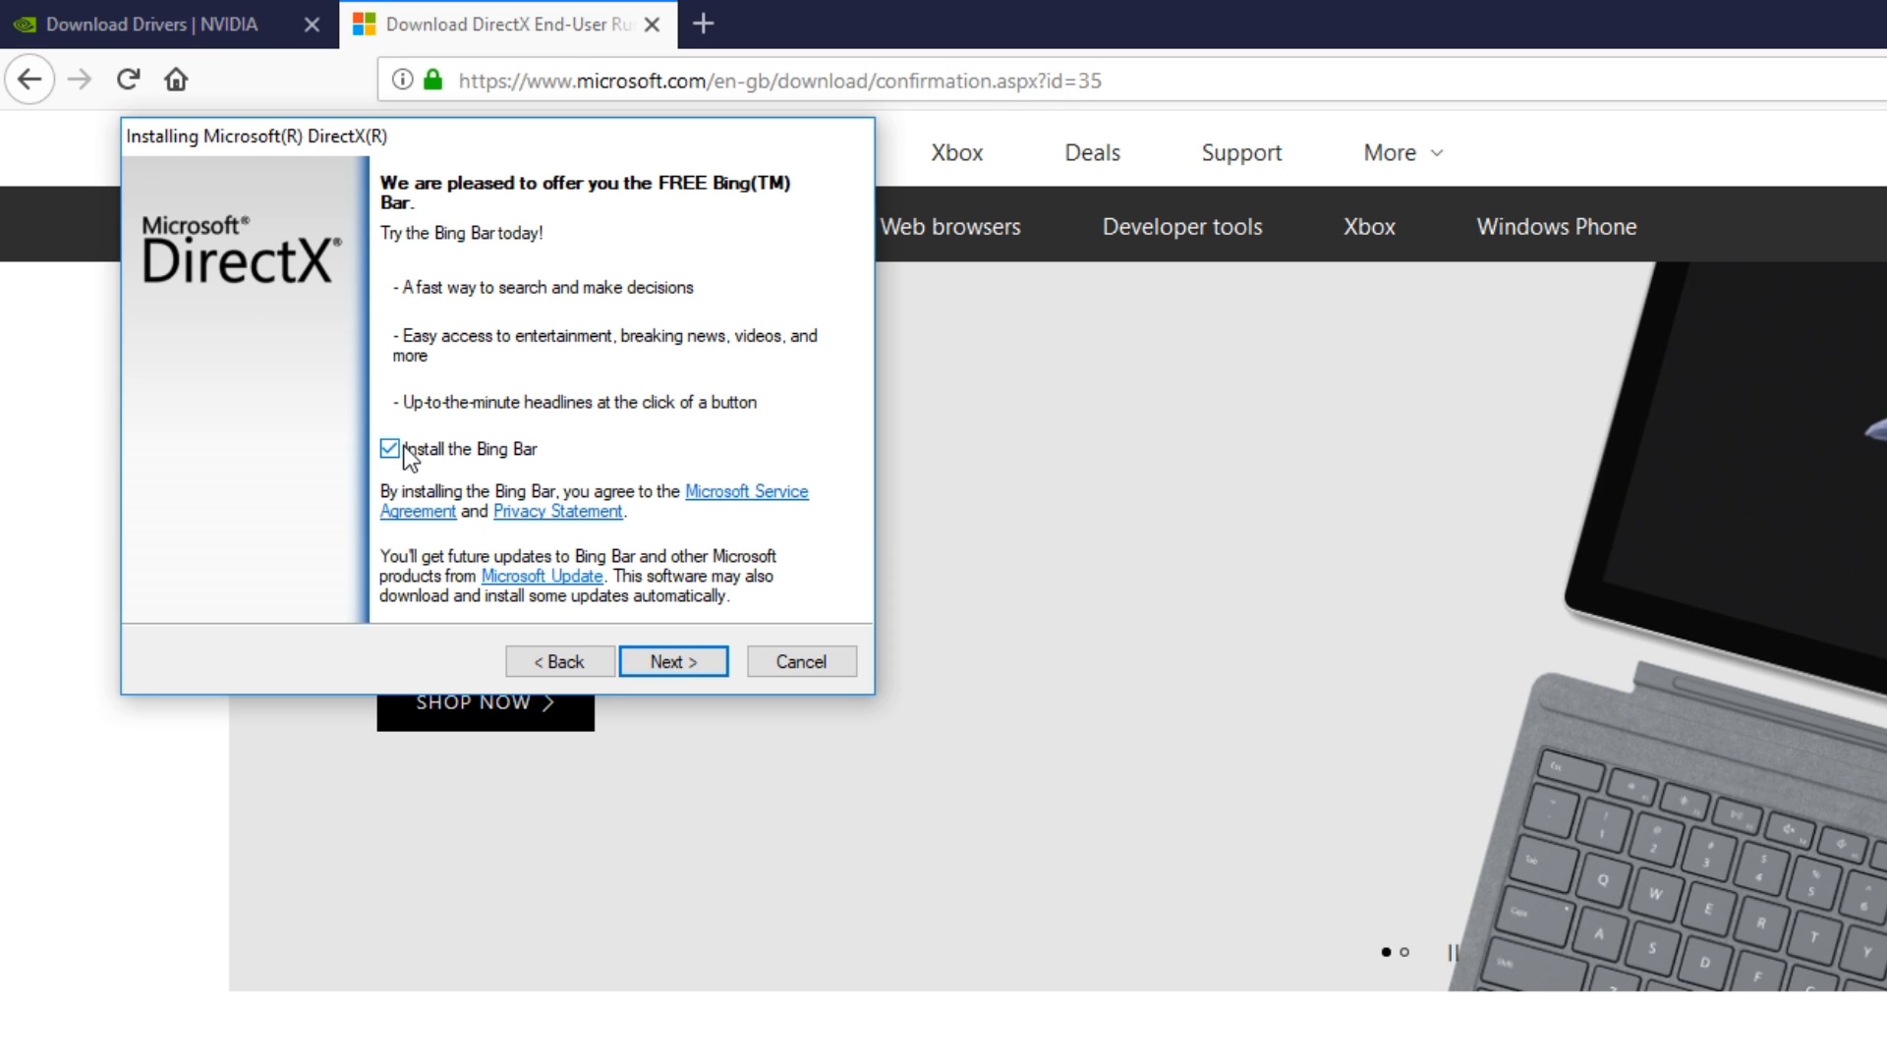
left_click(403, 447)
left_click(675, 659)
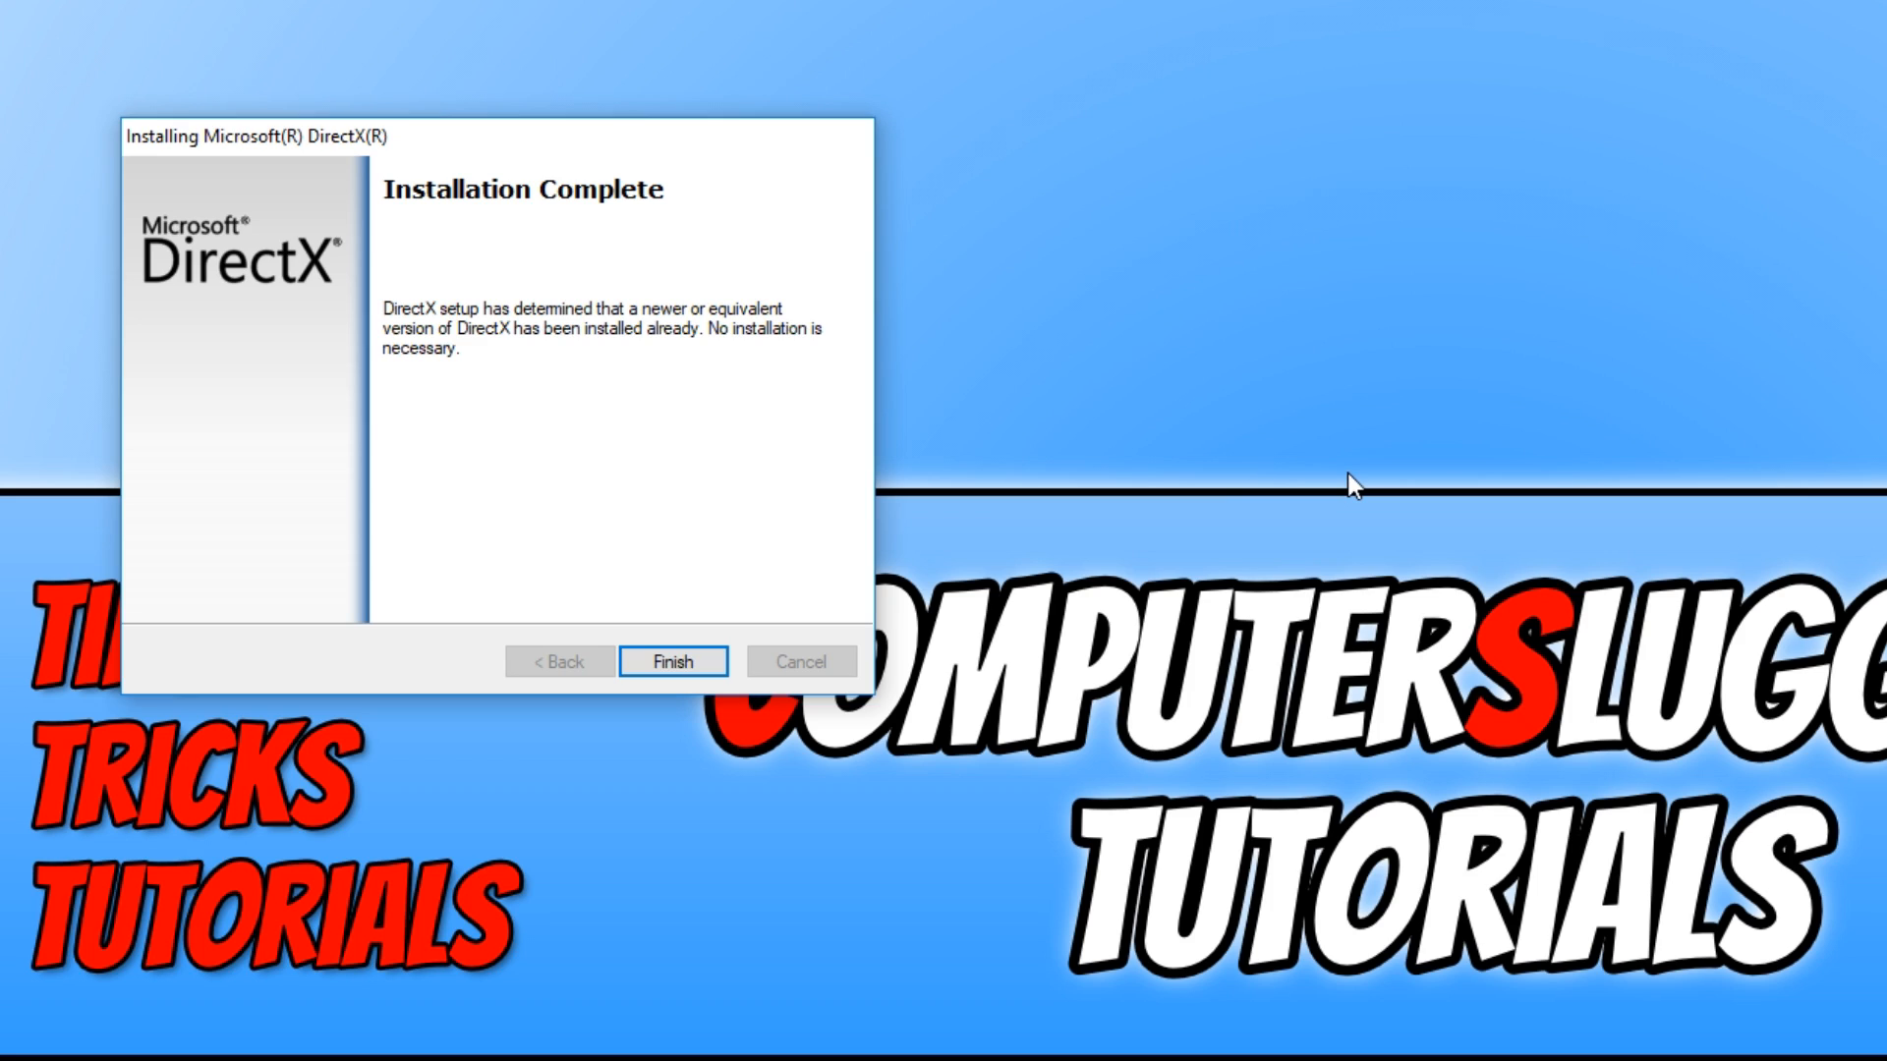
Finish the completed DirectX setup and return to Firefox, bringing up its main menu.
left_click(1347, 473)
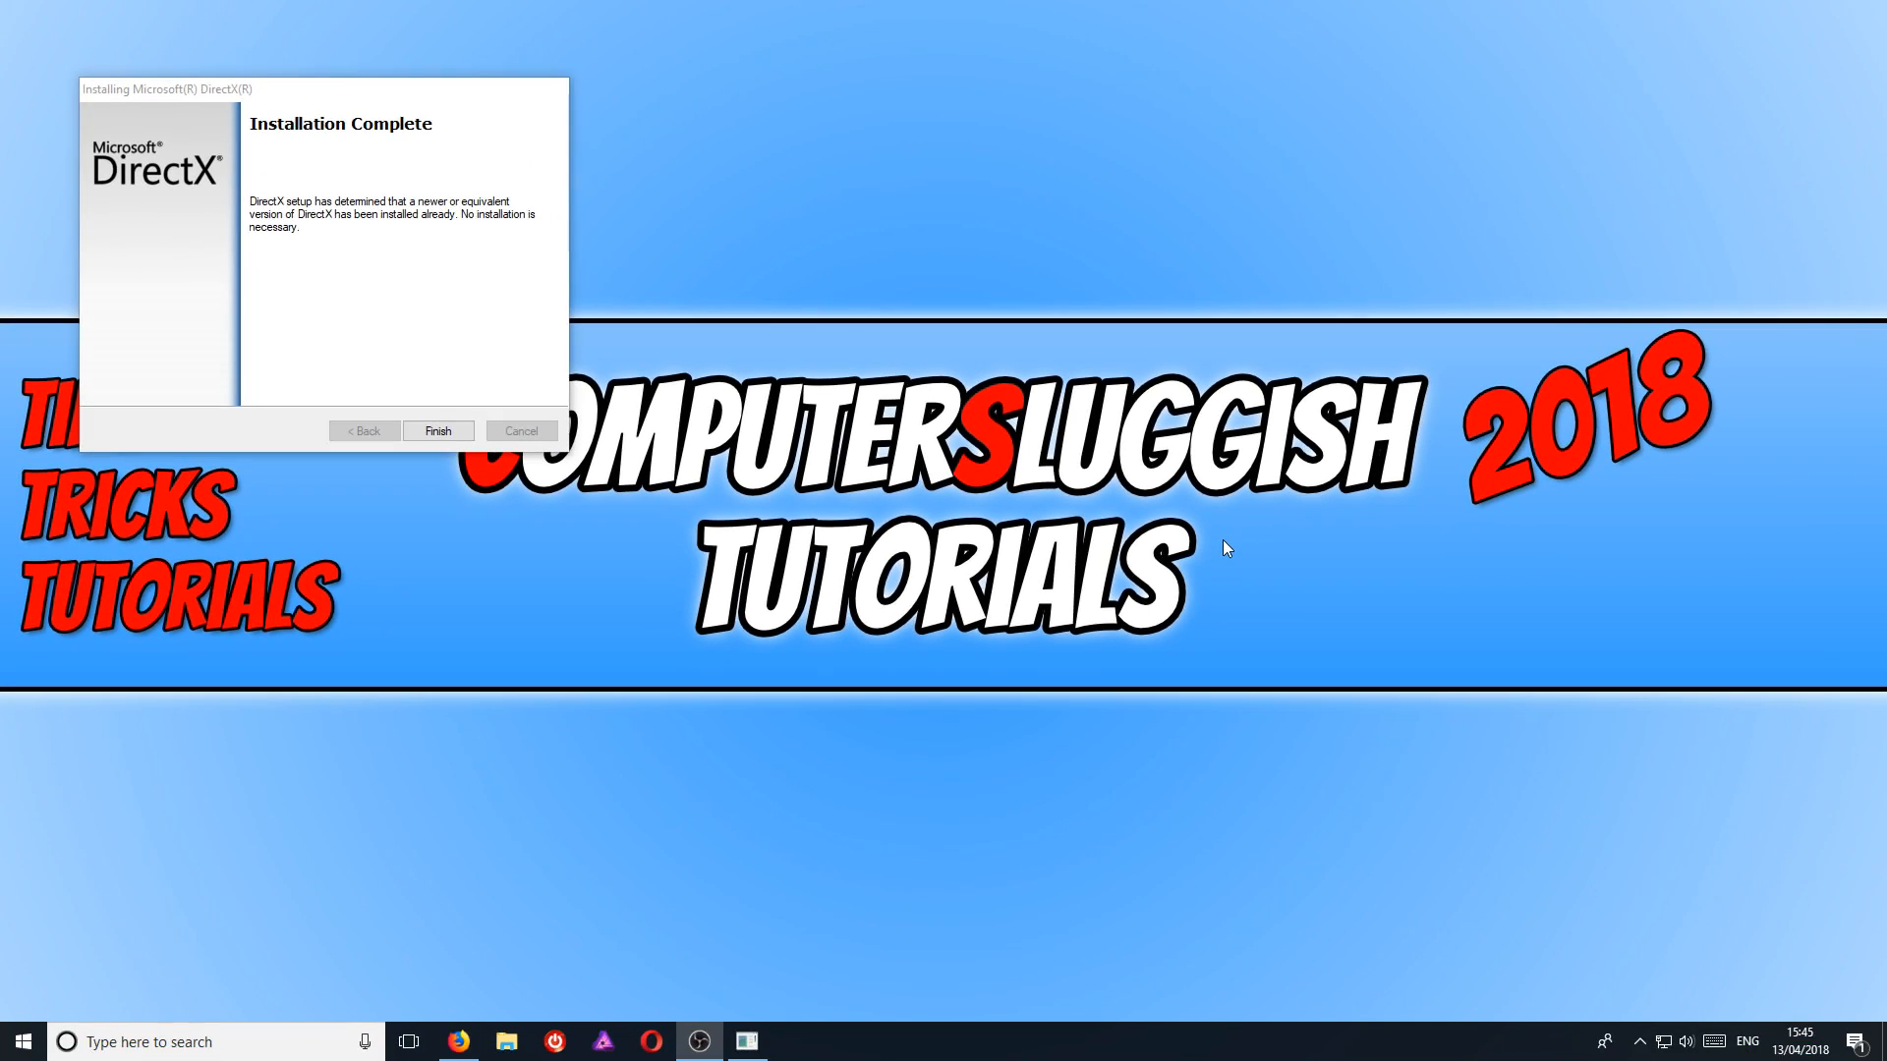
left_click(459, 1042)
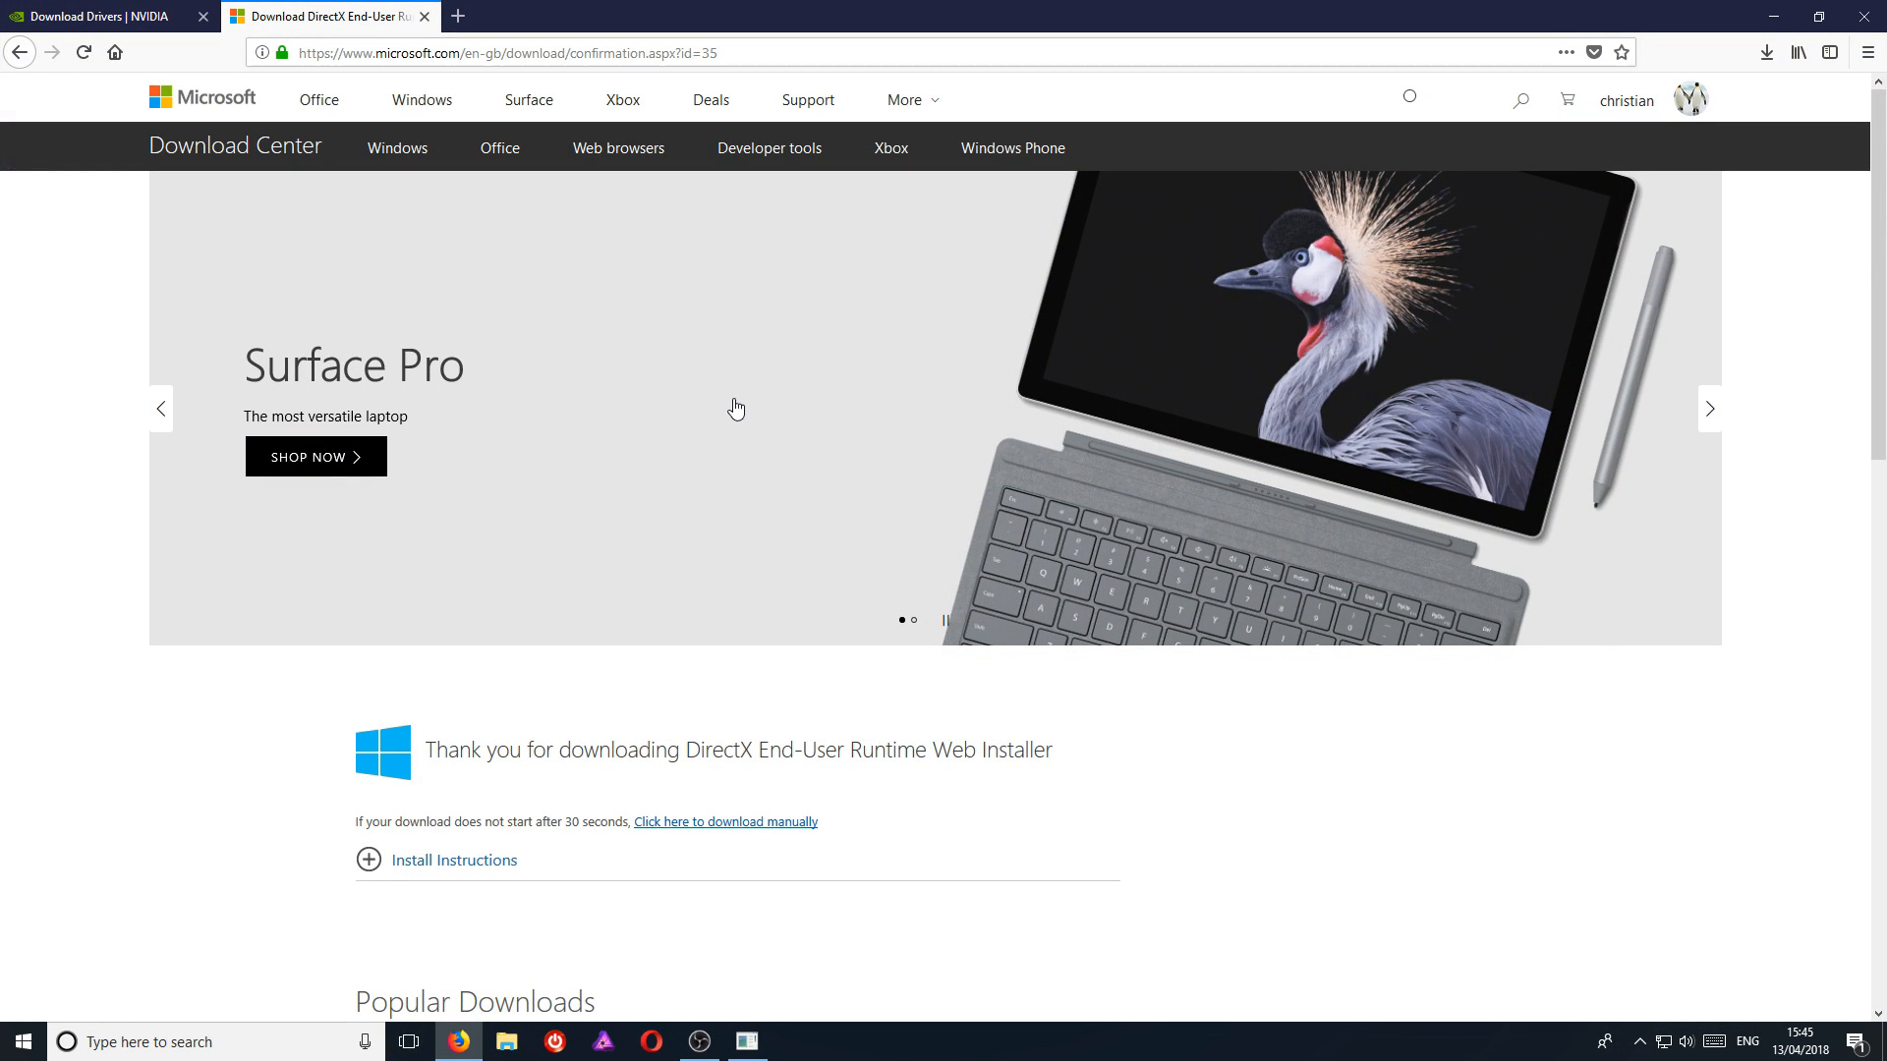
mouse_move(936, 409)
left_click(1867, 52)
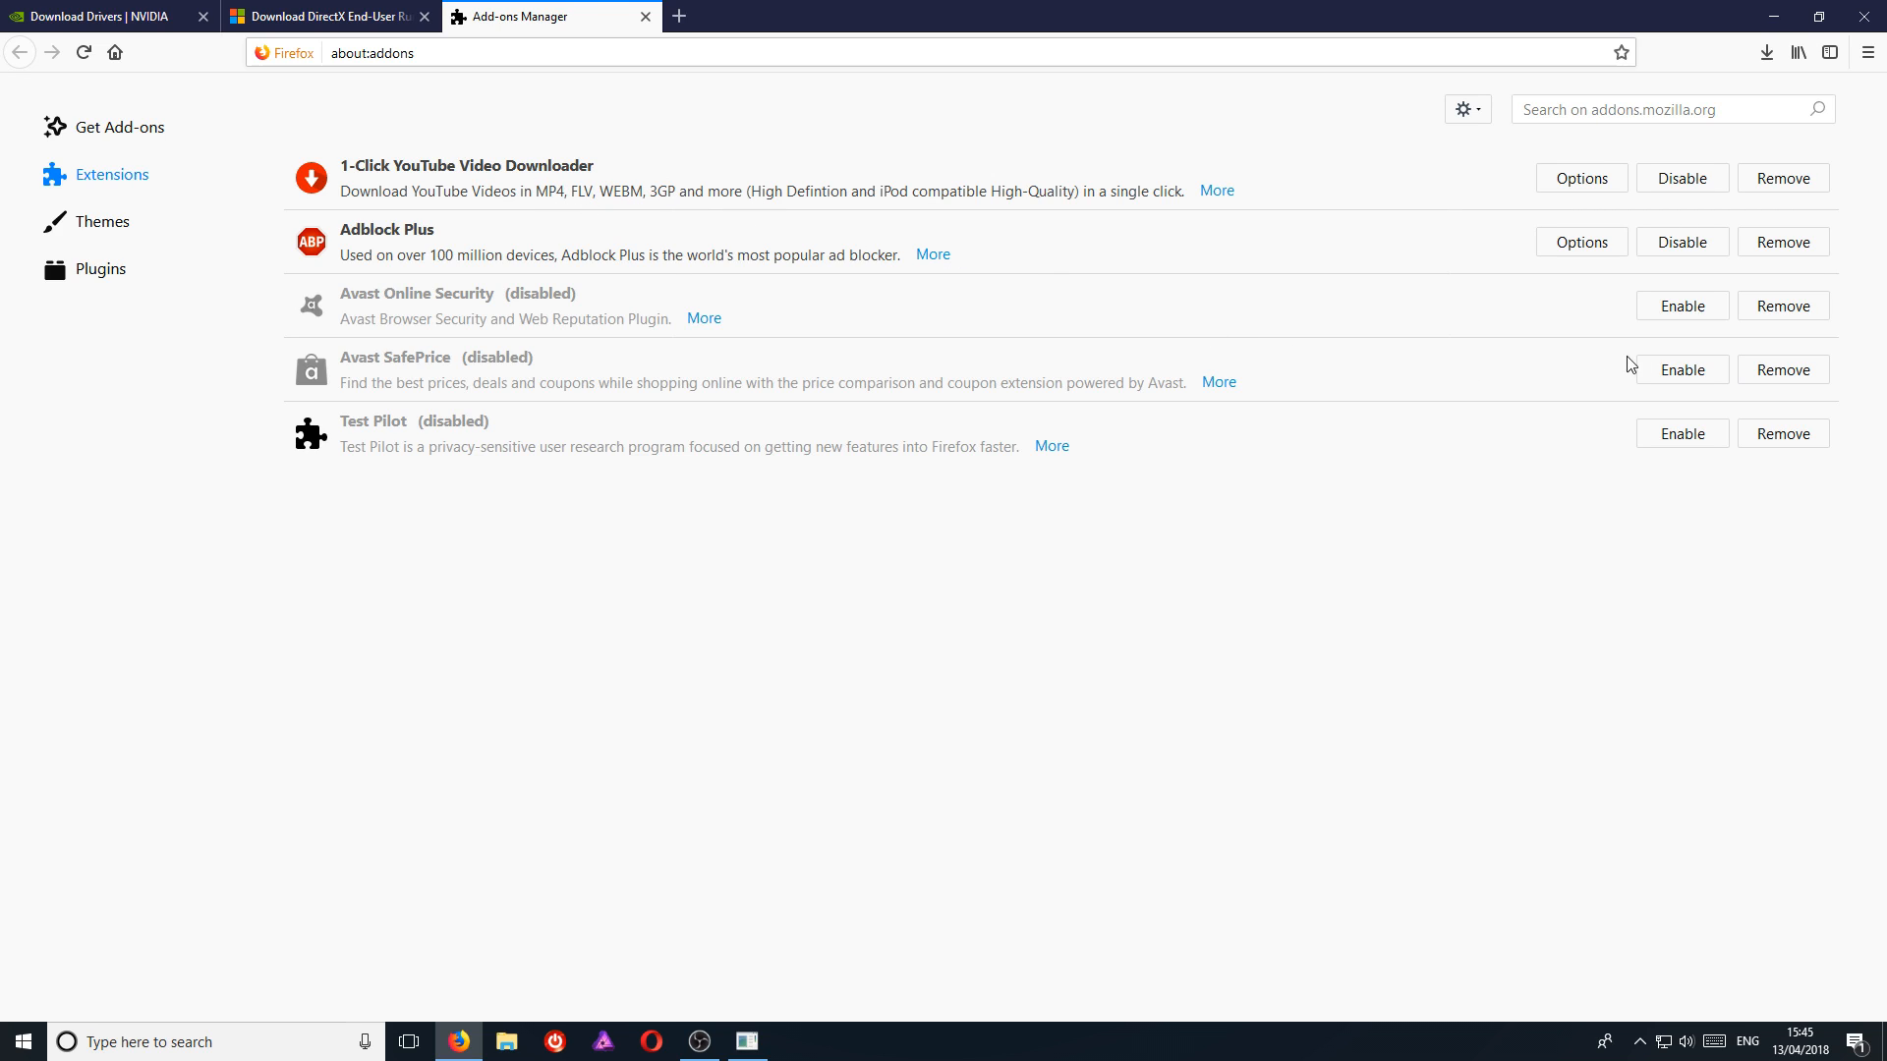
Disable Adblock Plus and 1-Click YouTube Video Downloader, then switch to File Explorer.
left_click(1681, 242)
left_click(1681, 179)
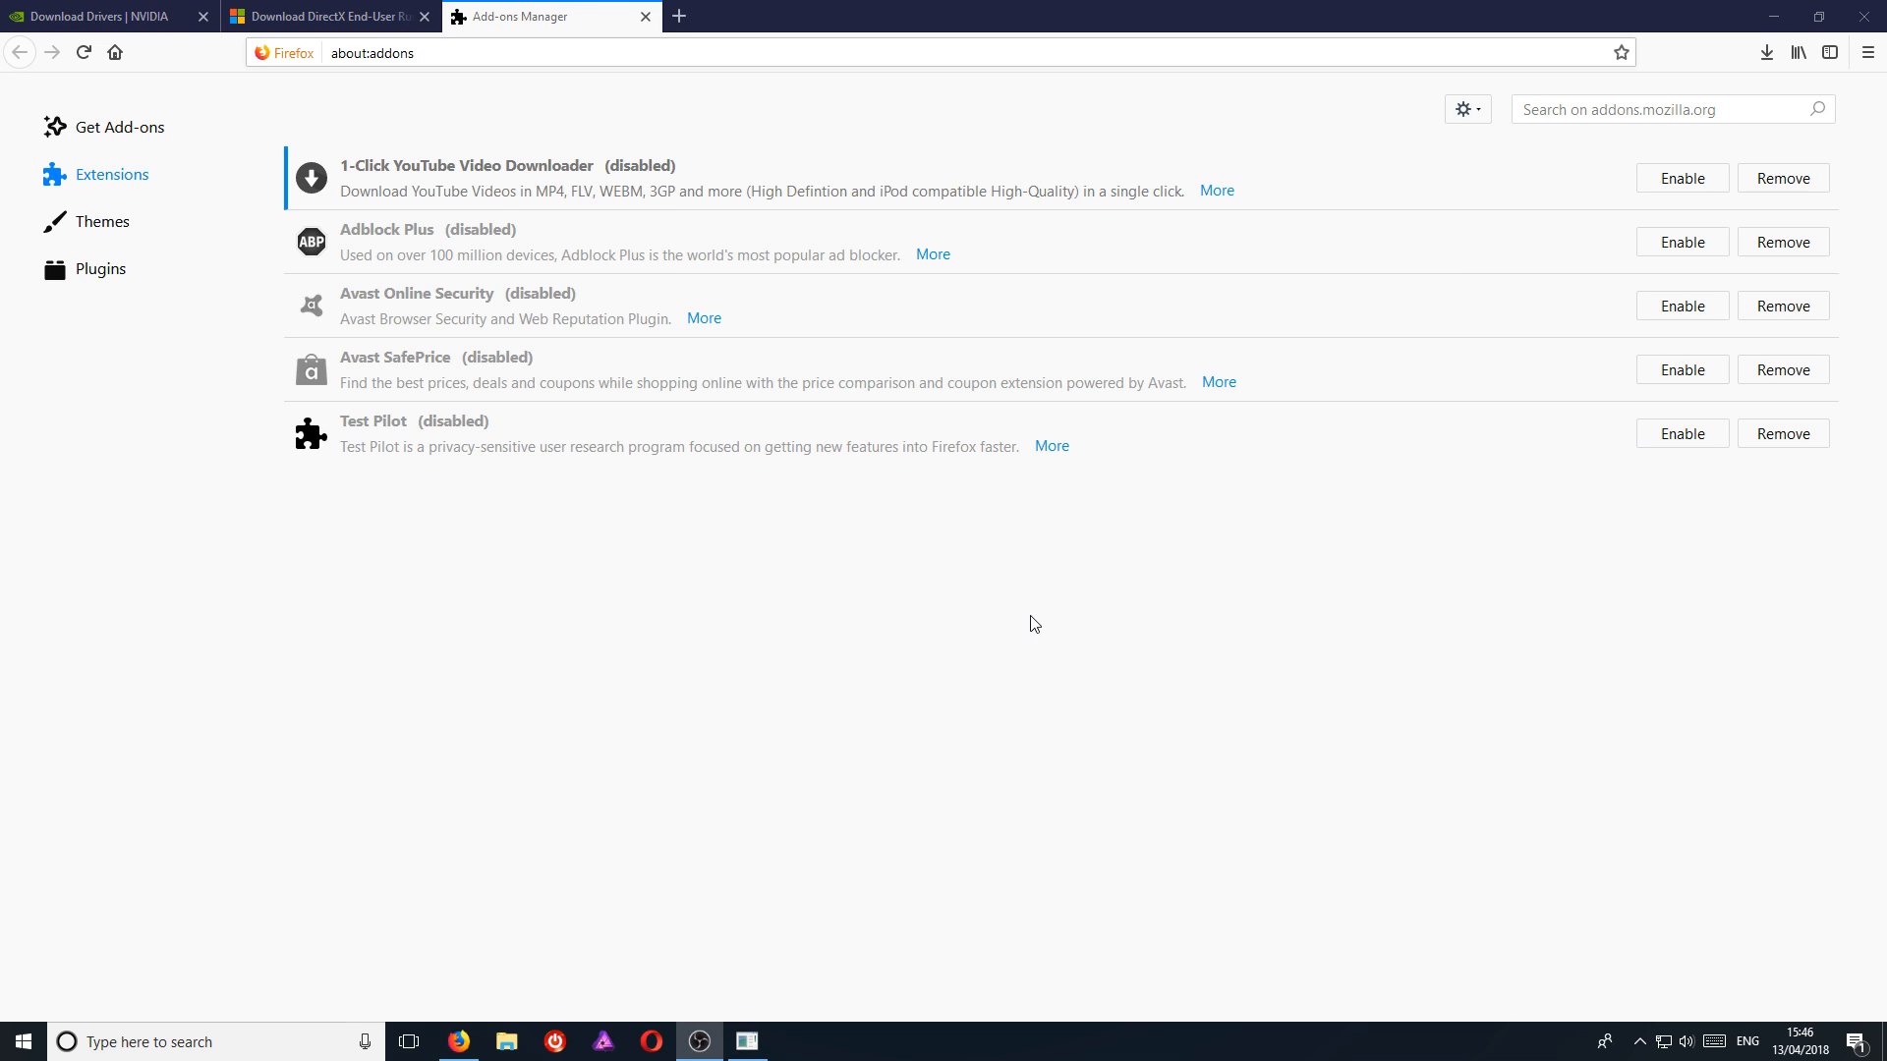
left_click(507, 1042)
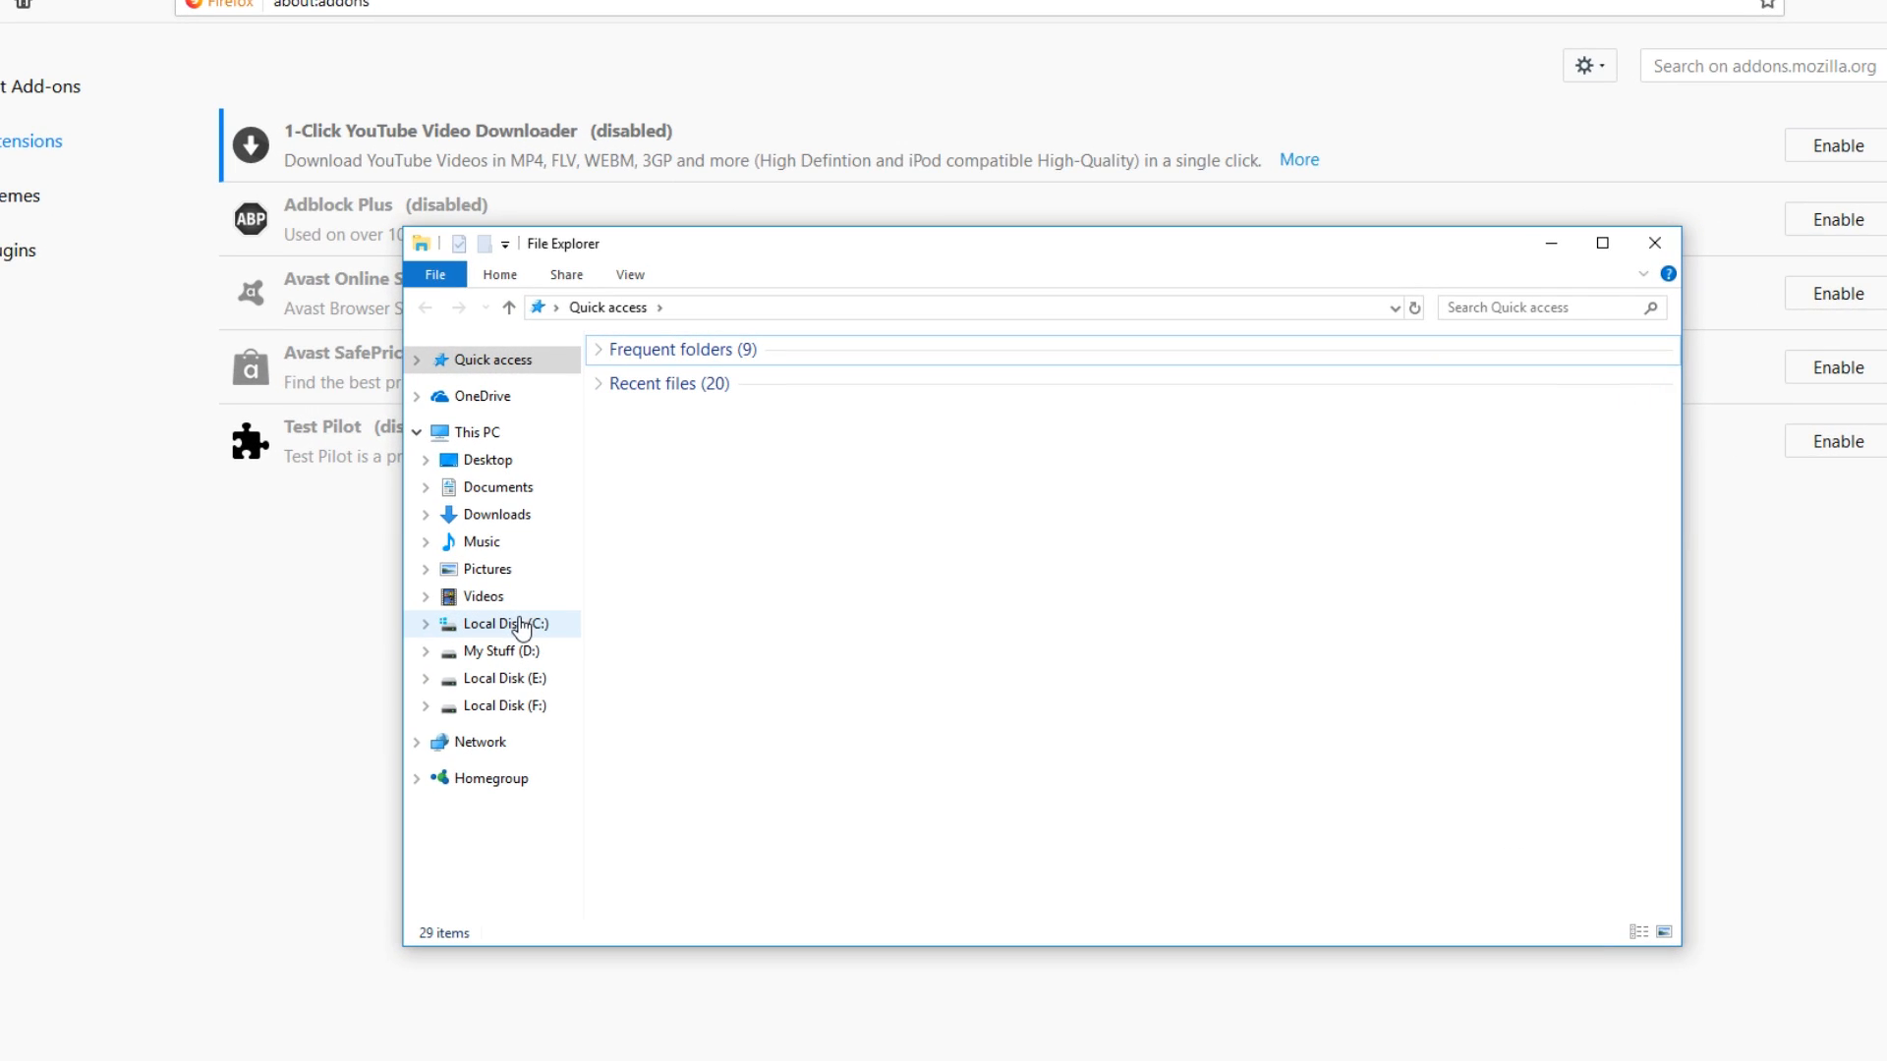
Navigate into C:\Users\<user>\AppData\Local.
left_click(531, 601)
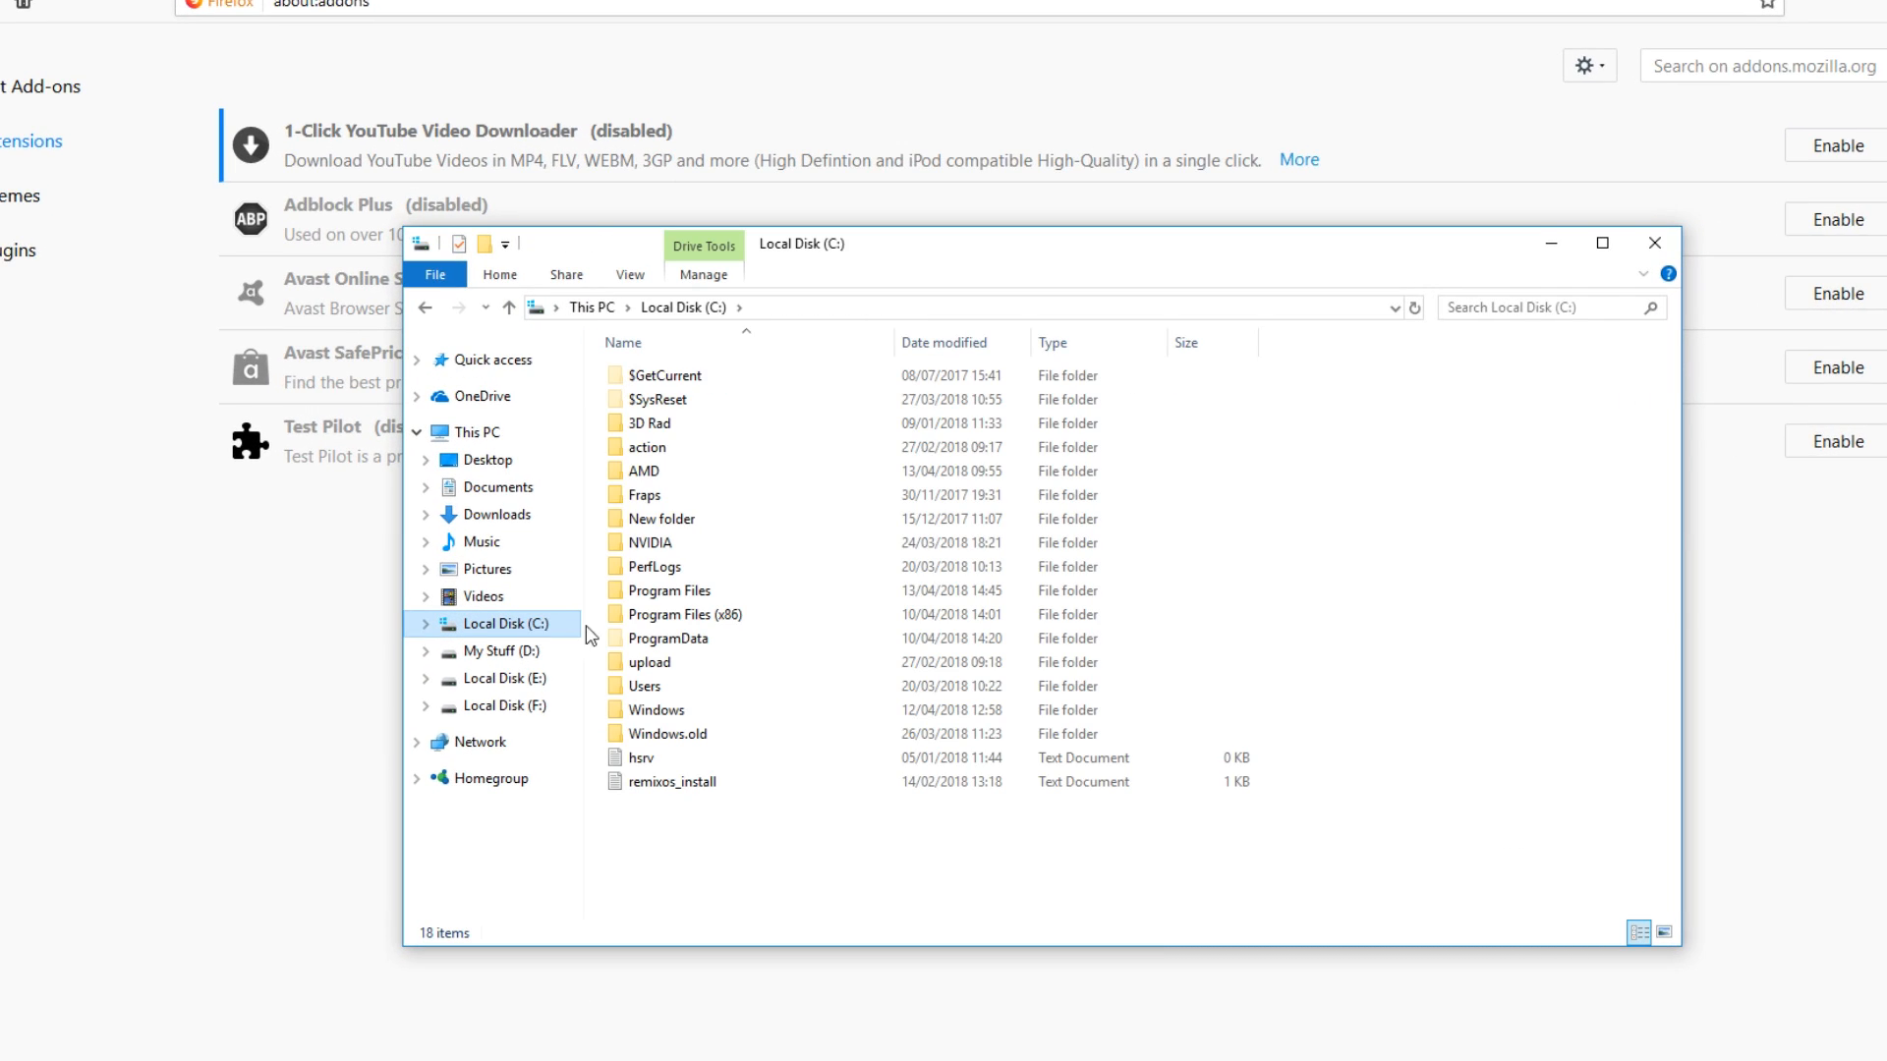
double_click(673, 692)
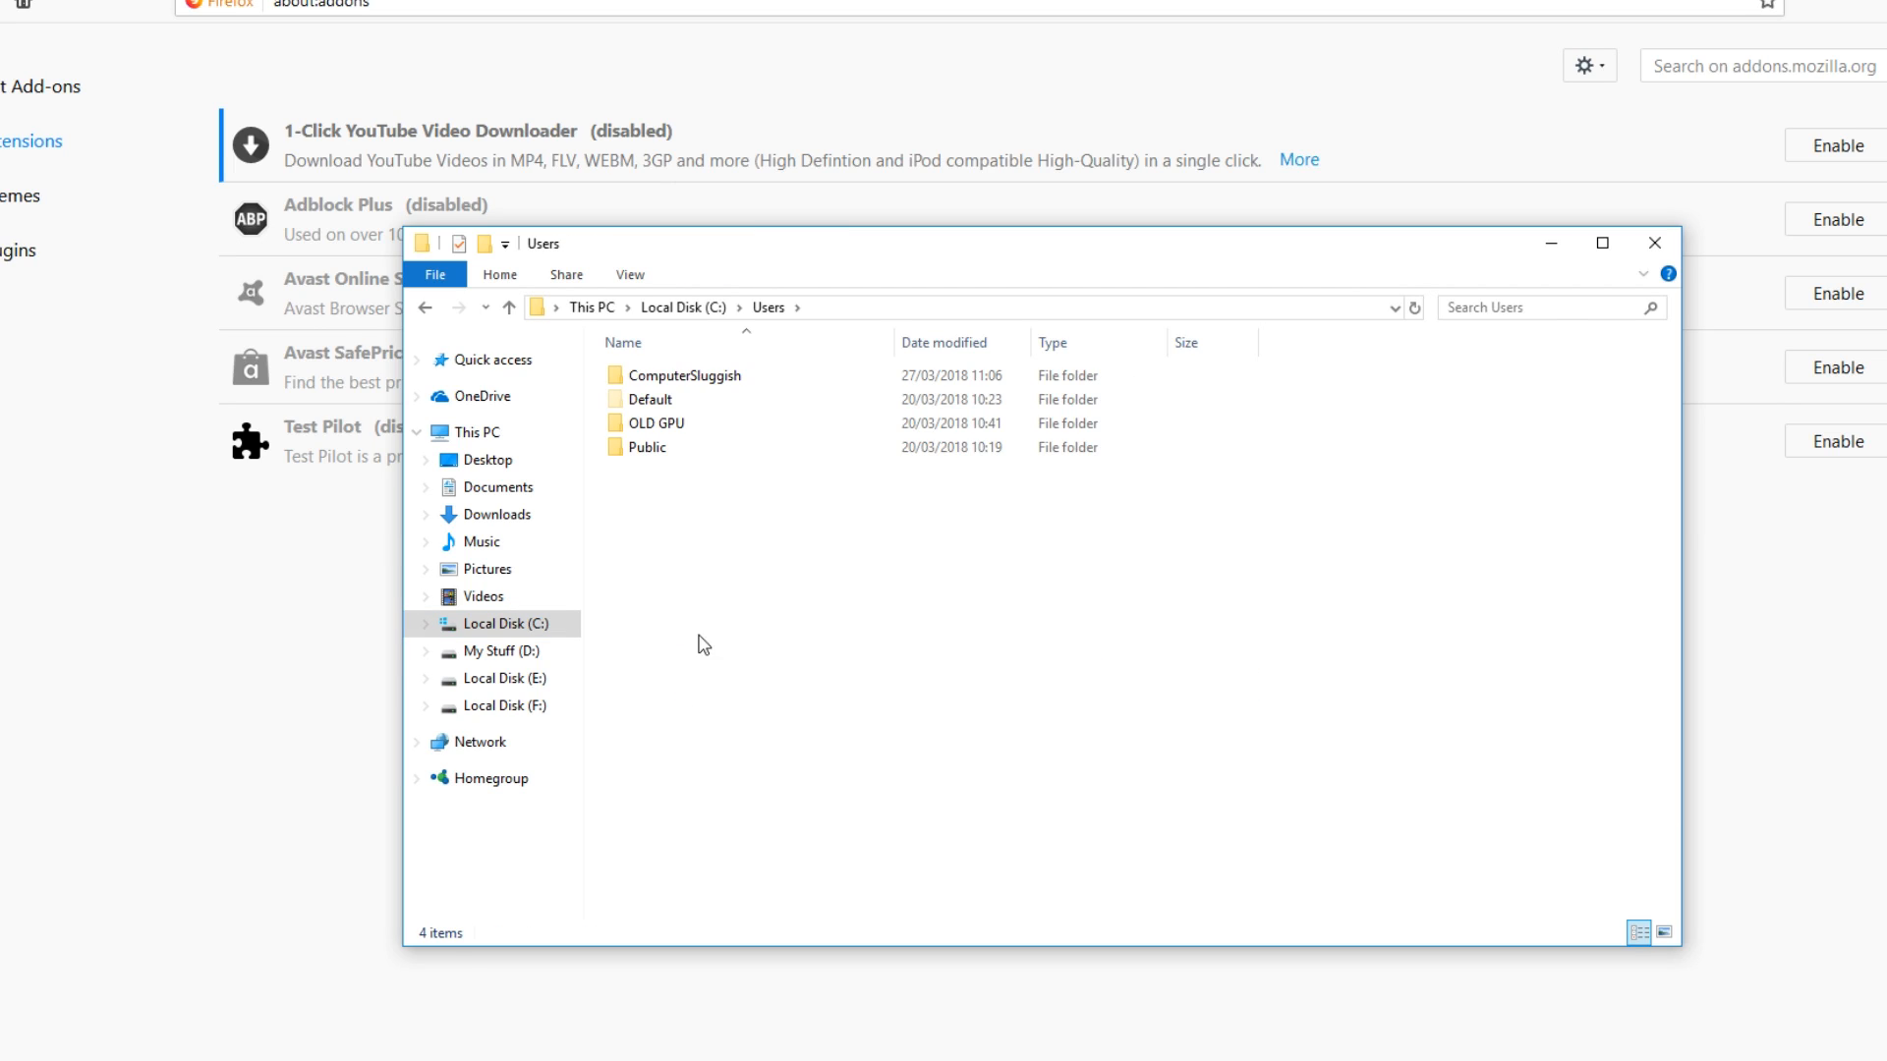
double_click(757, 380)
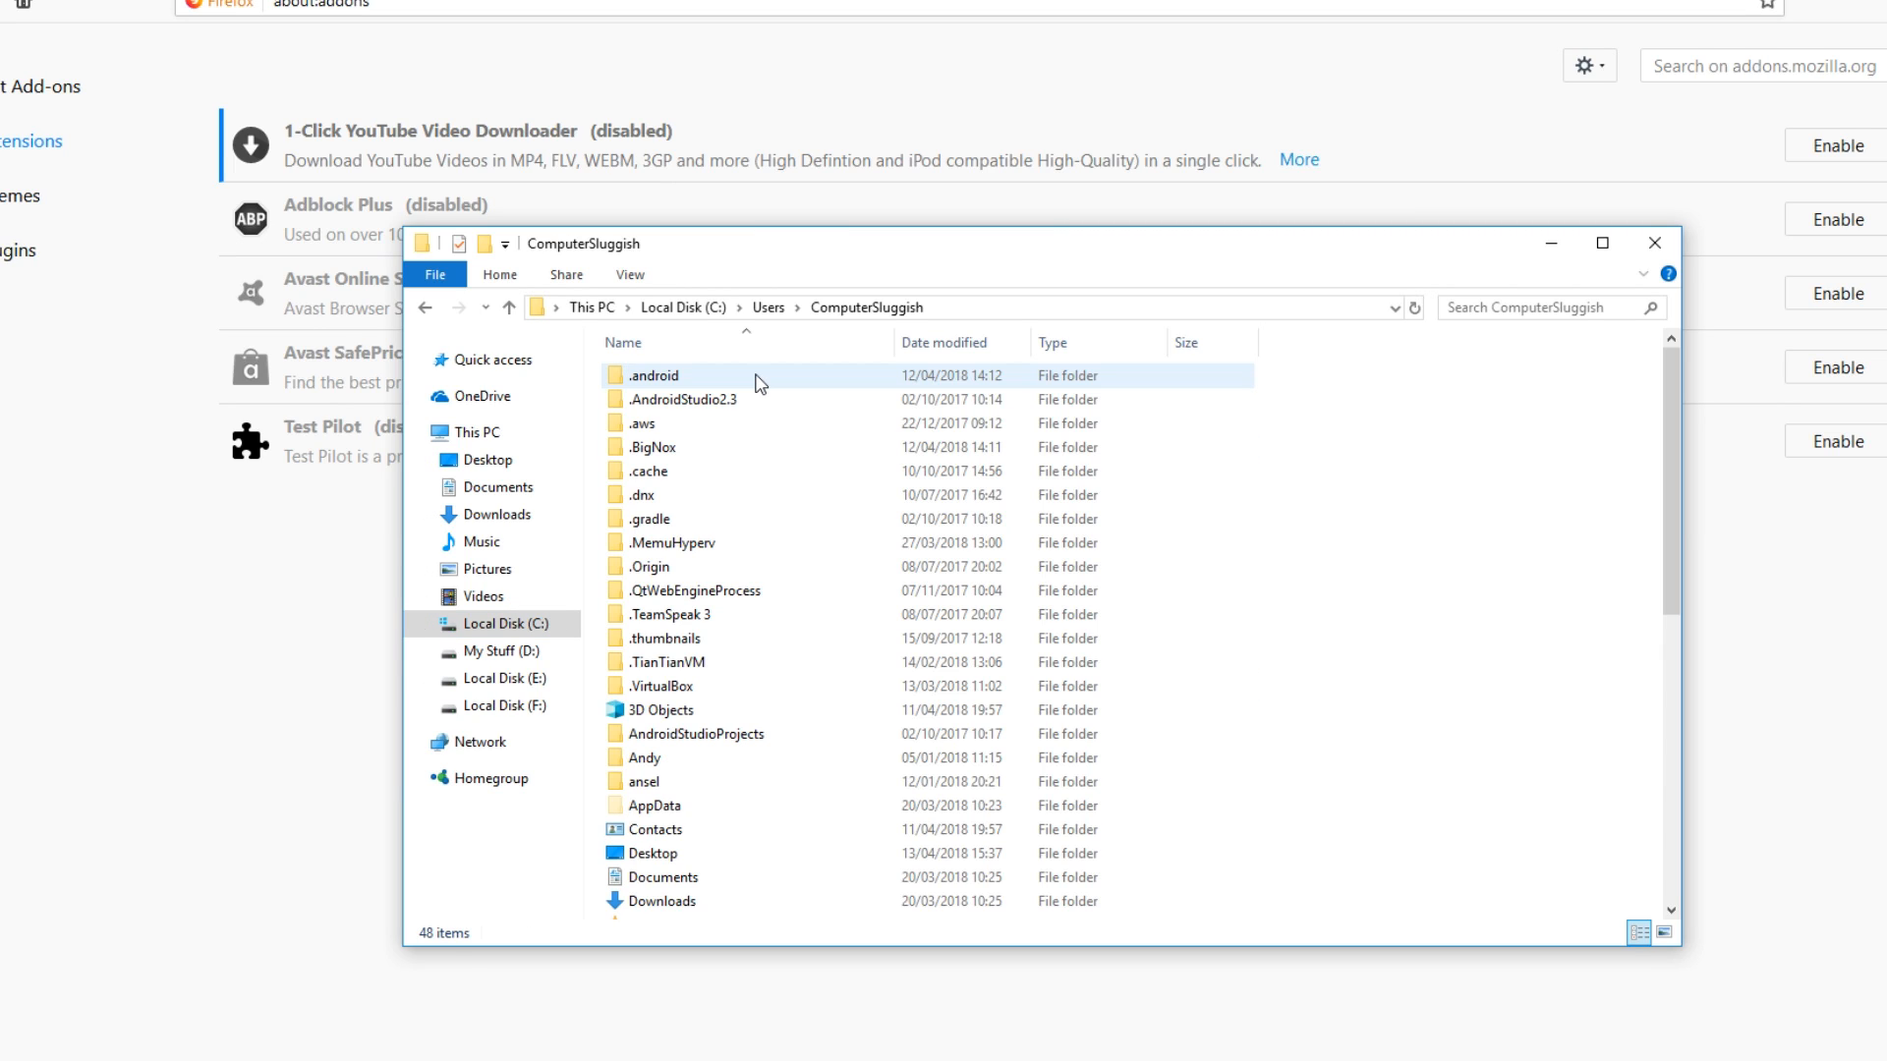
left_click(691, 814)
double_click(690, 814)
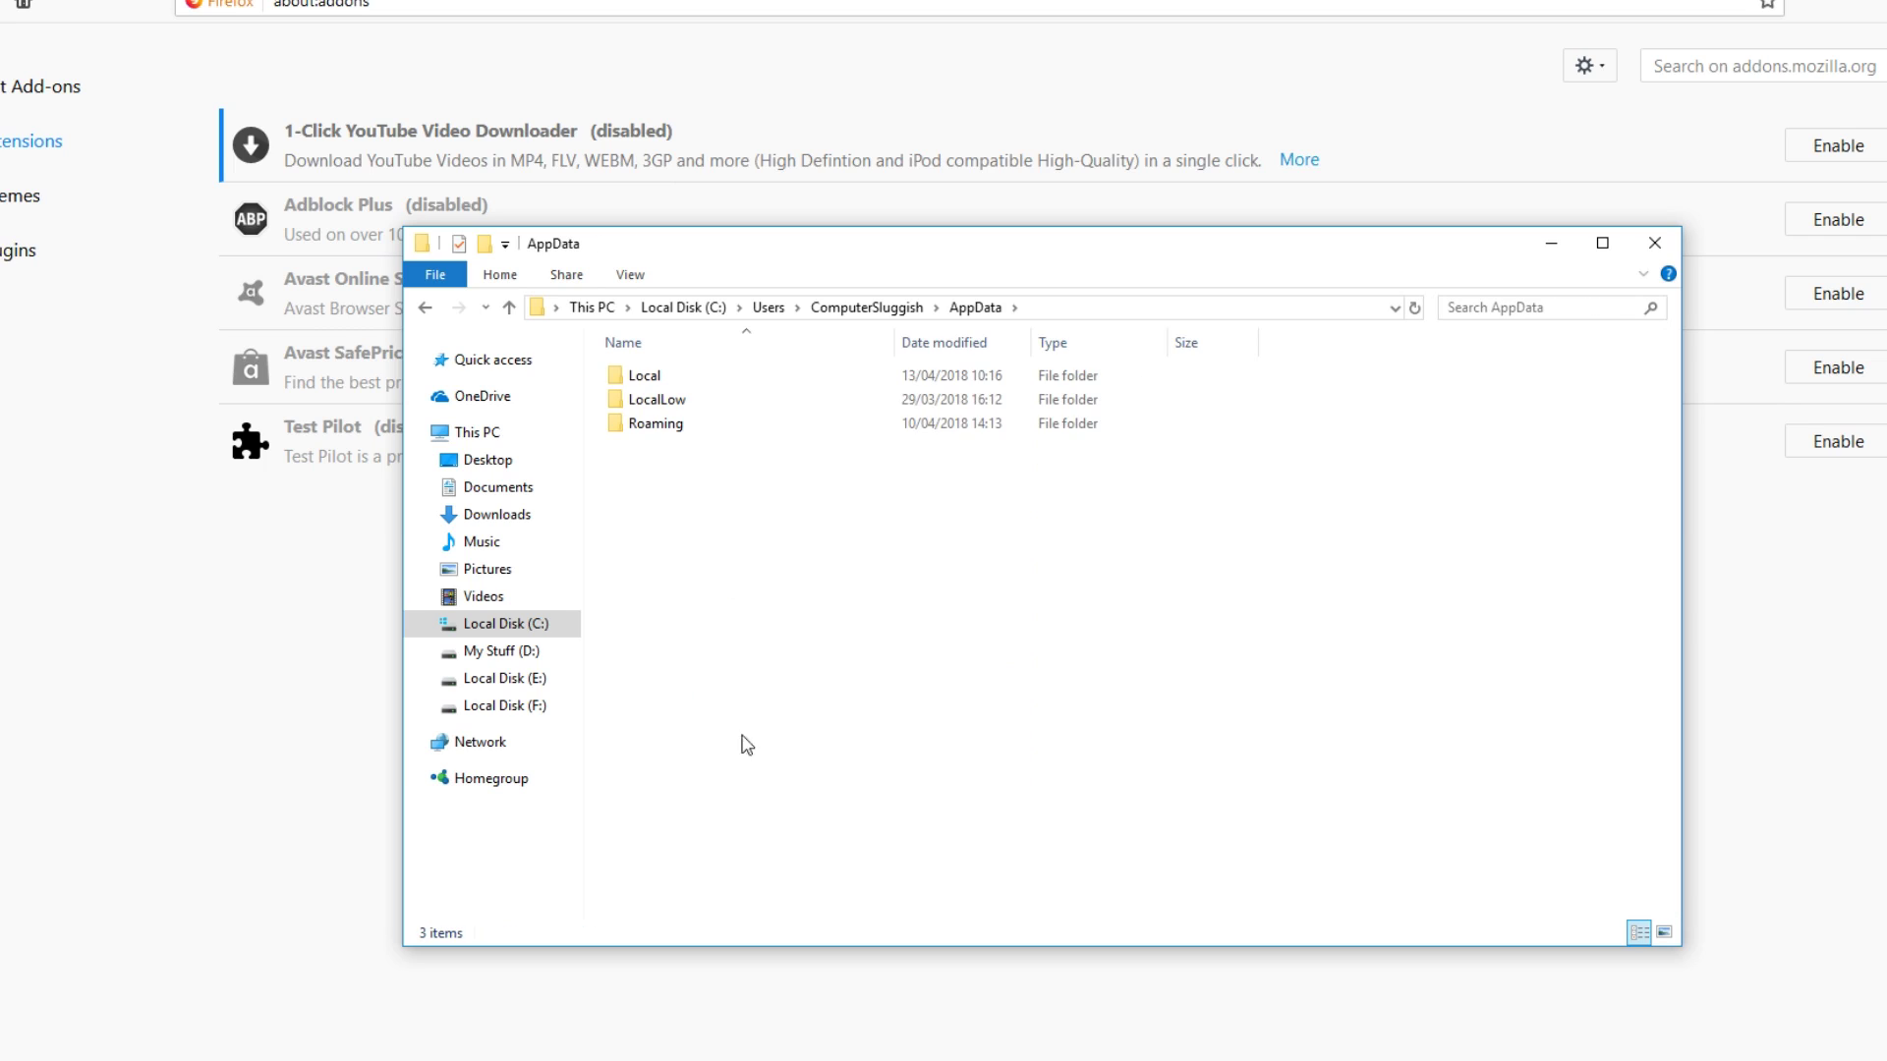
double_click(707, 386)
scroll(767, 737, "down", 2)
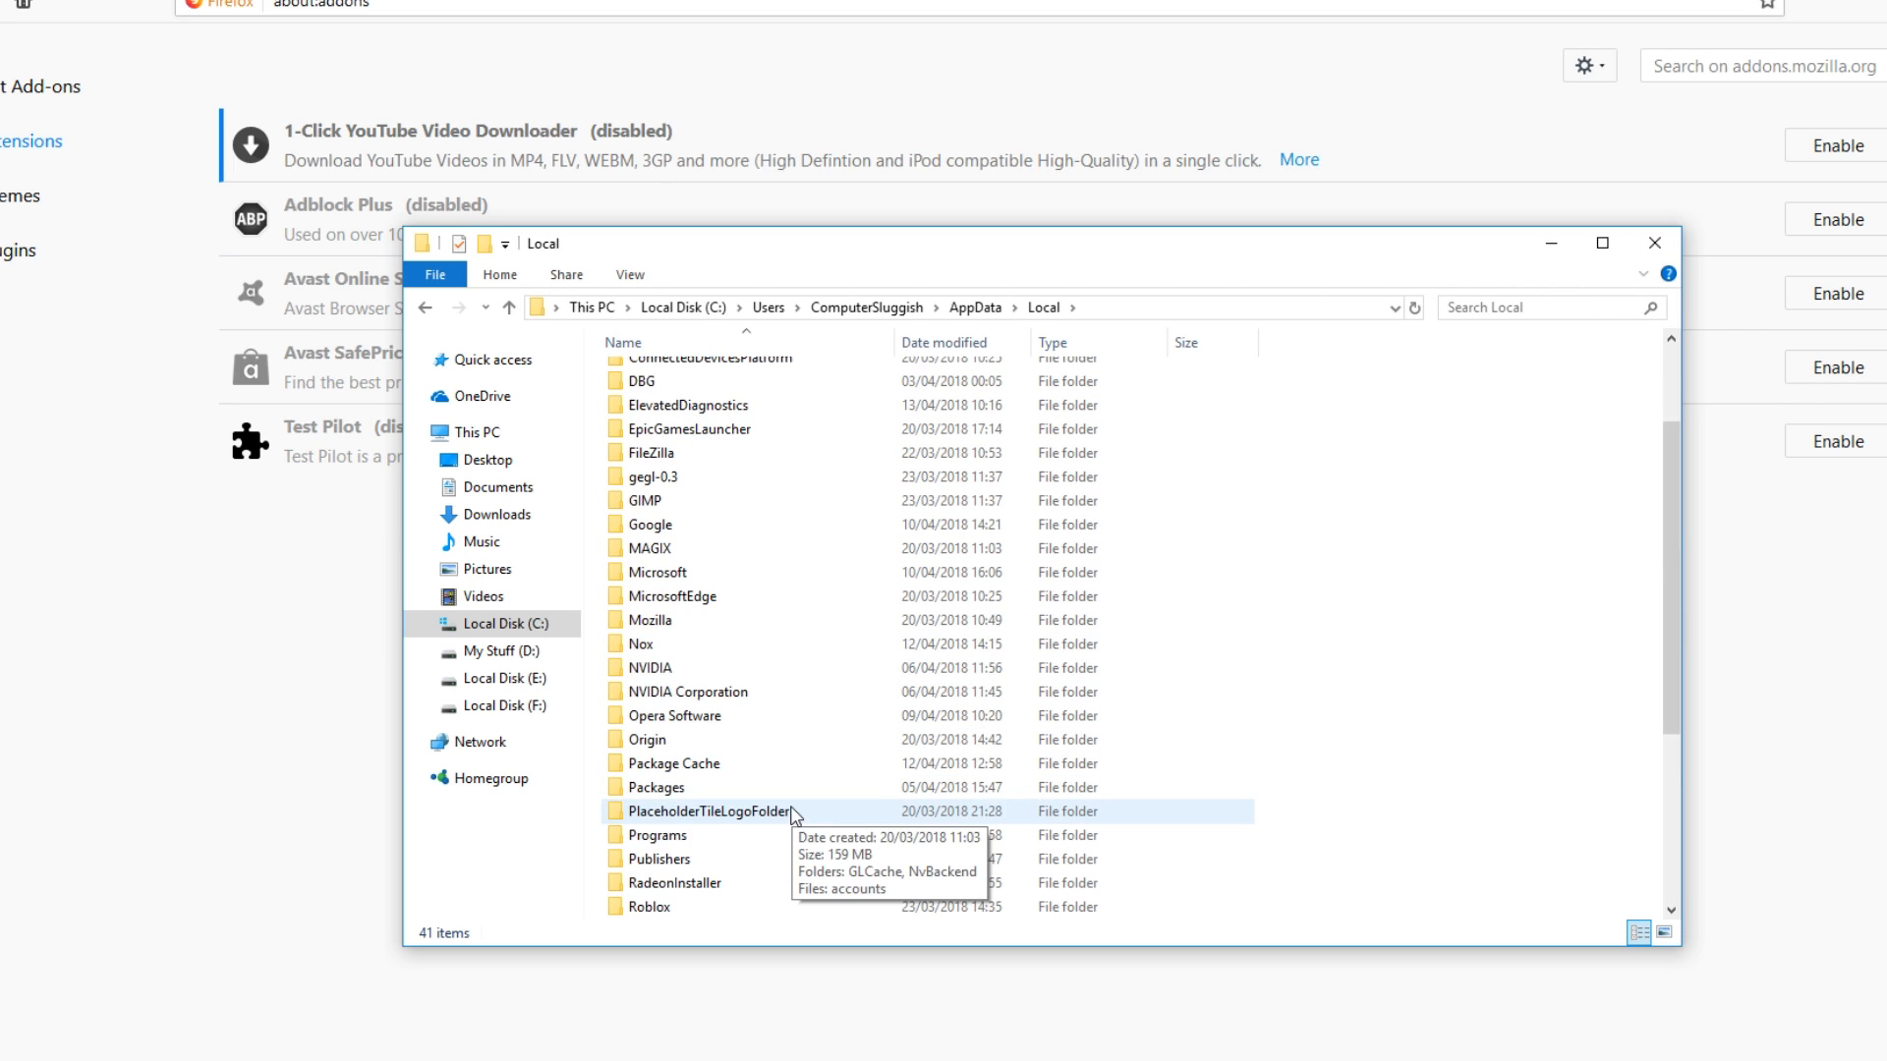
scroll(788, 813, "down", 3)
Select the Roblox folder and bring up its context menu.
left_click(672, 691)
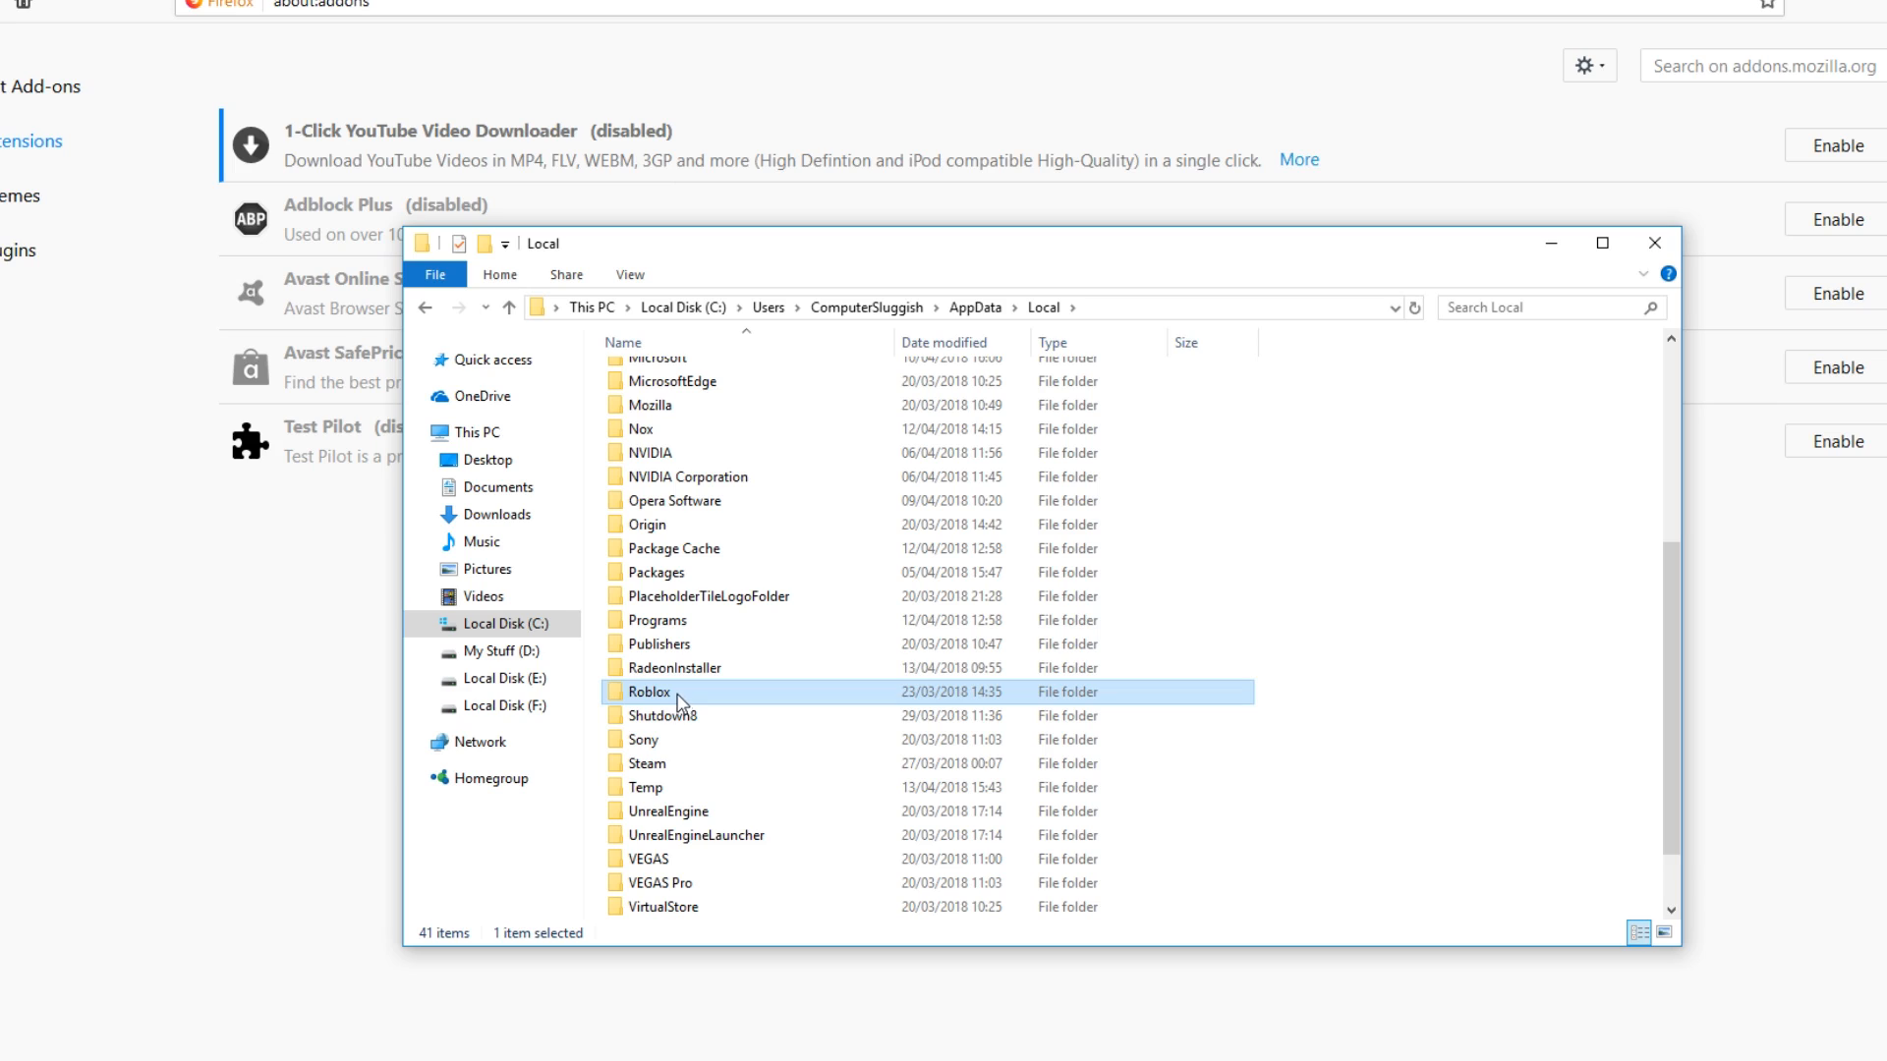
right_click(672, 691)
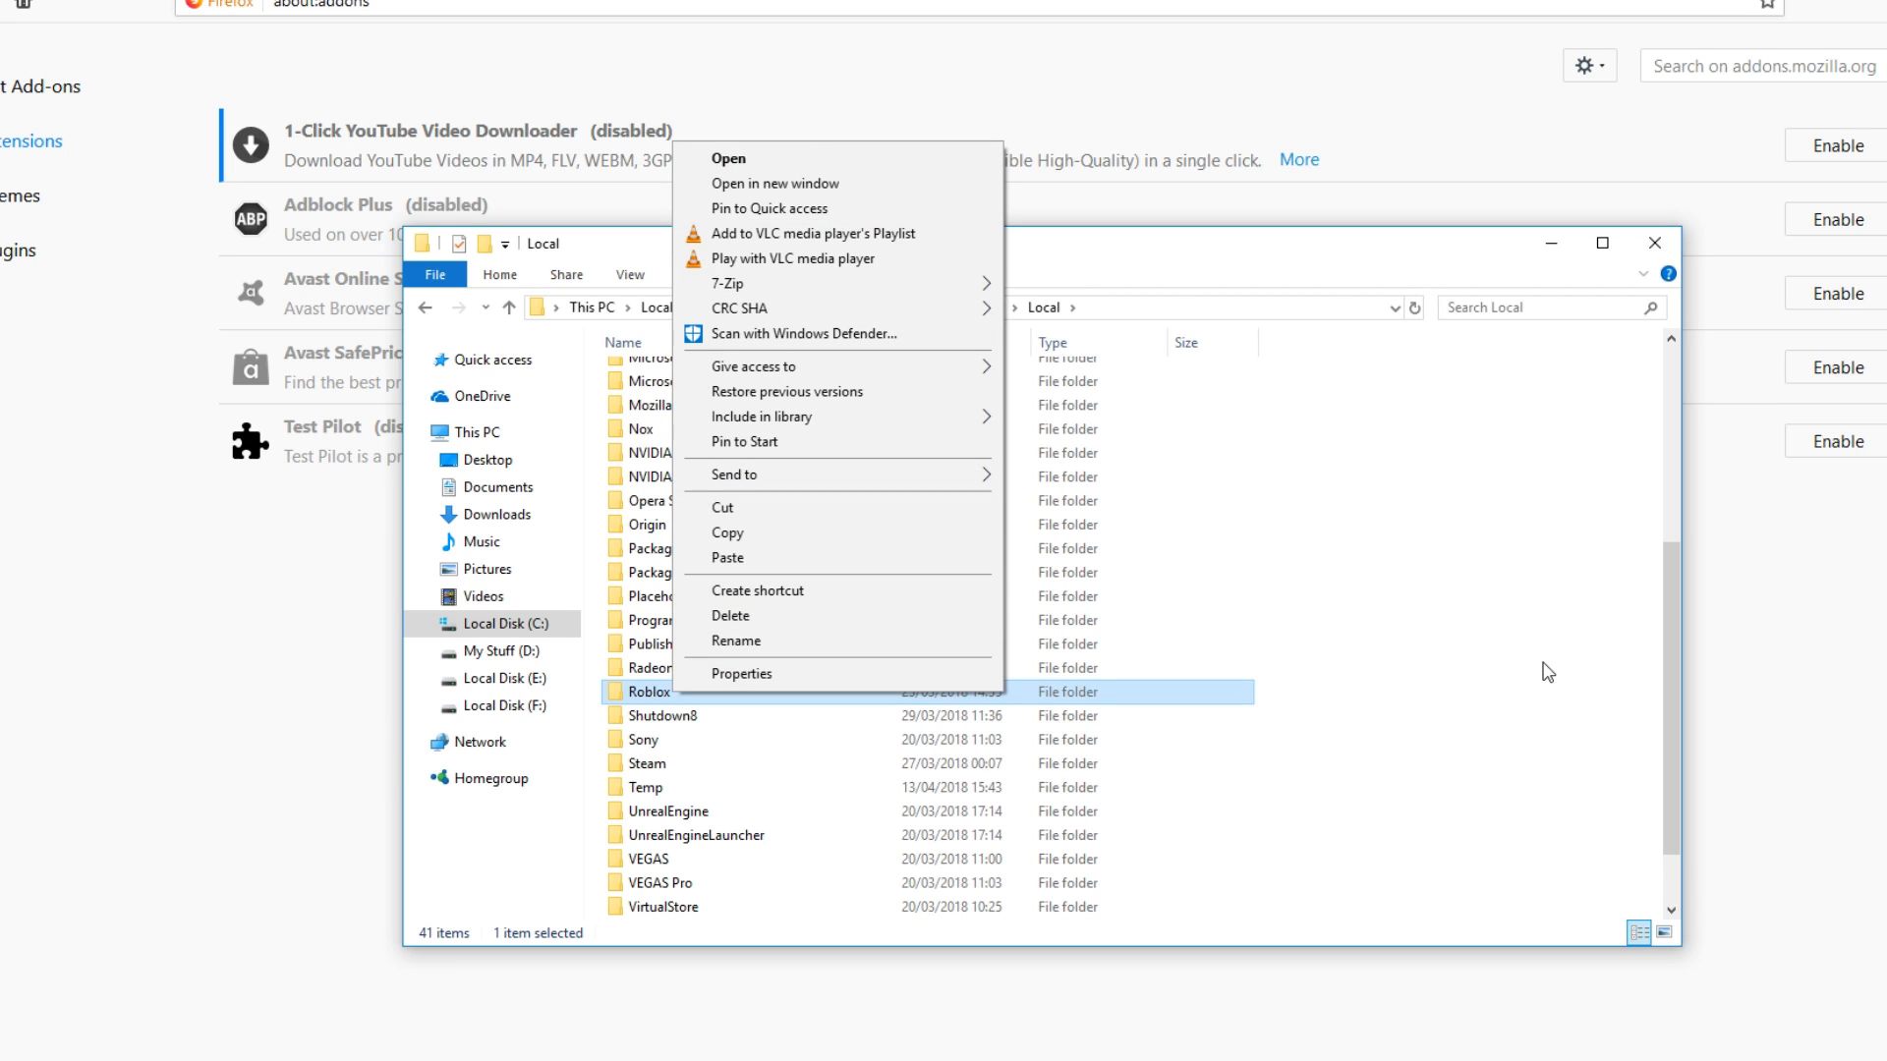
left_click(1429, 694)
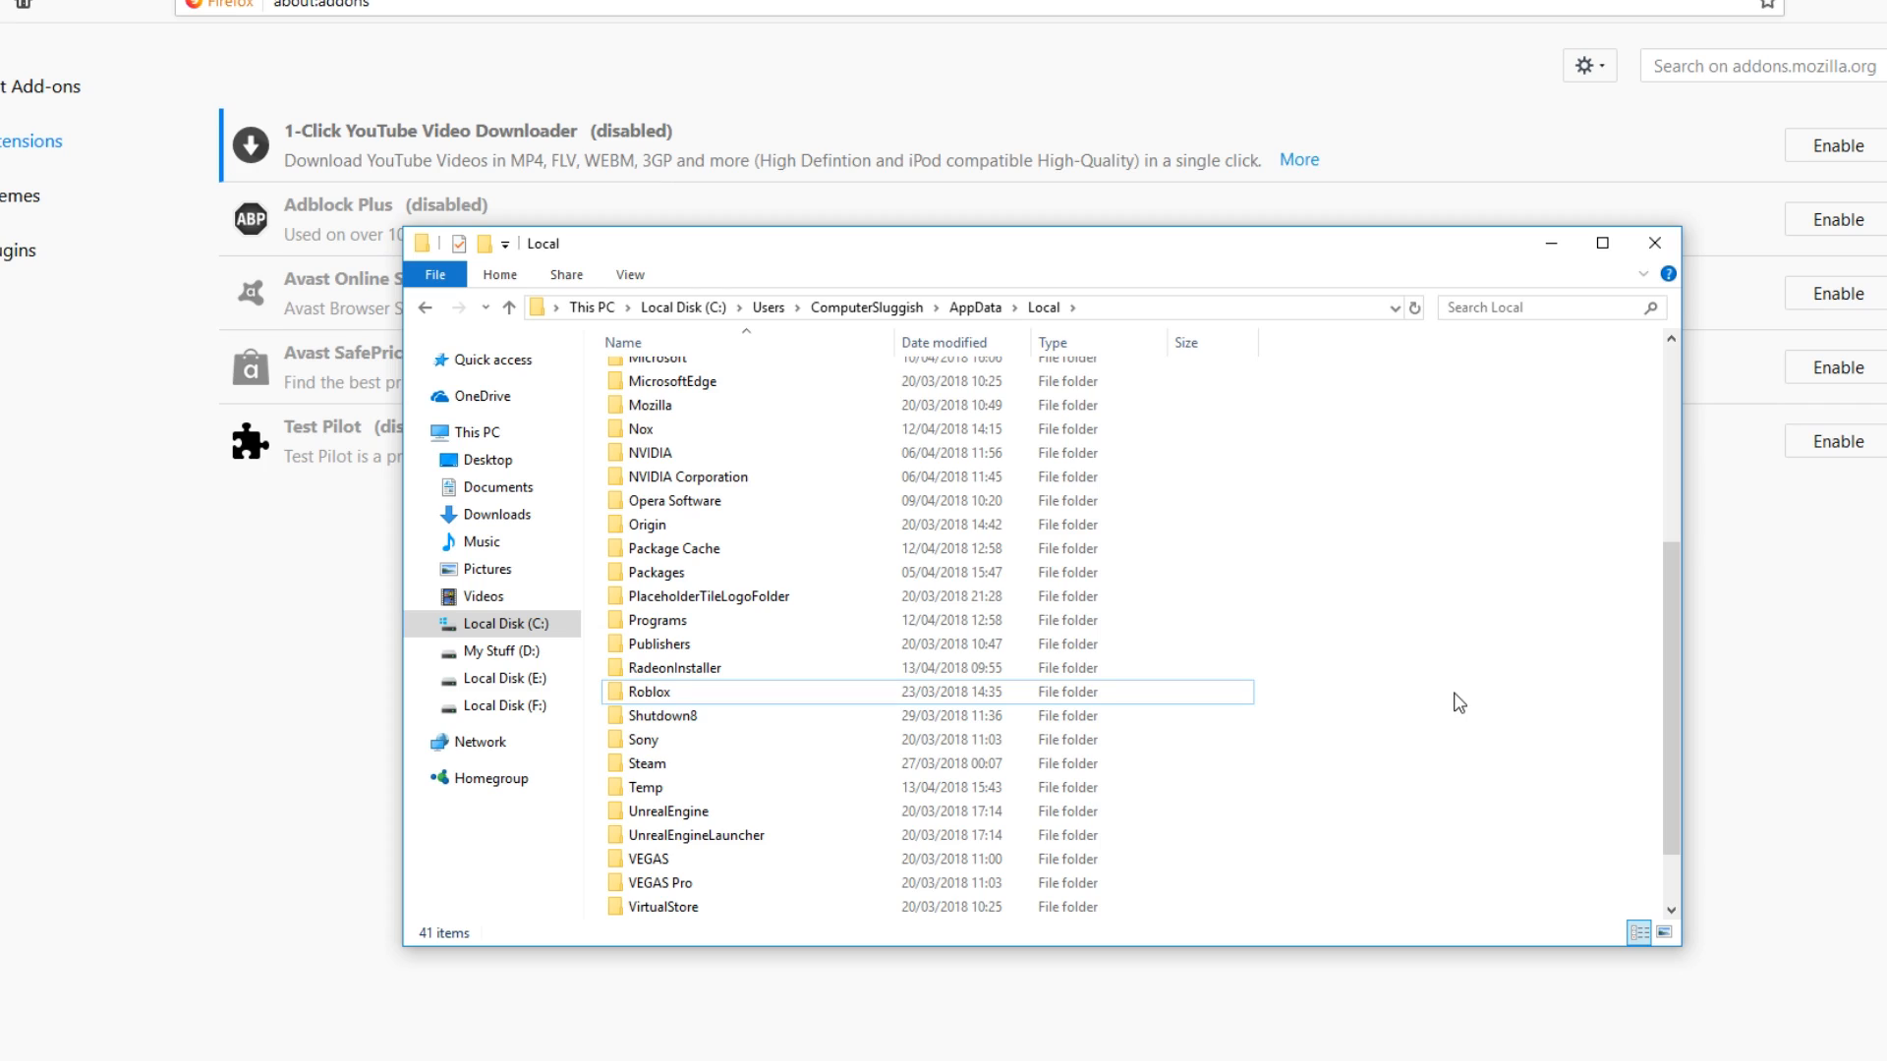